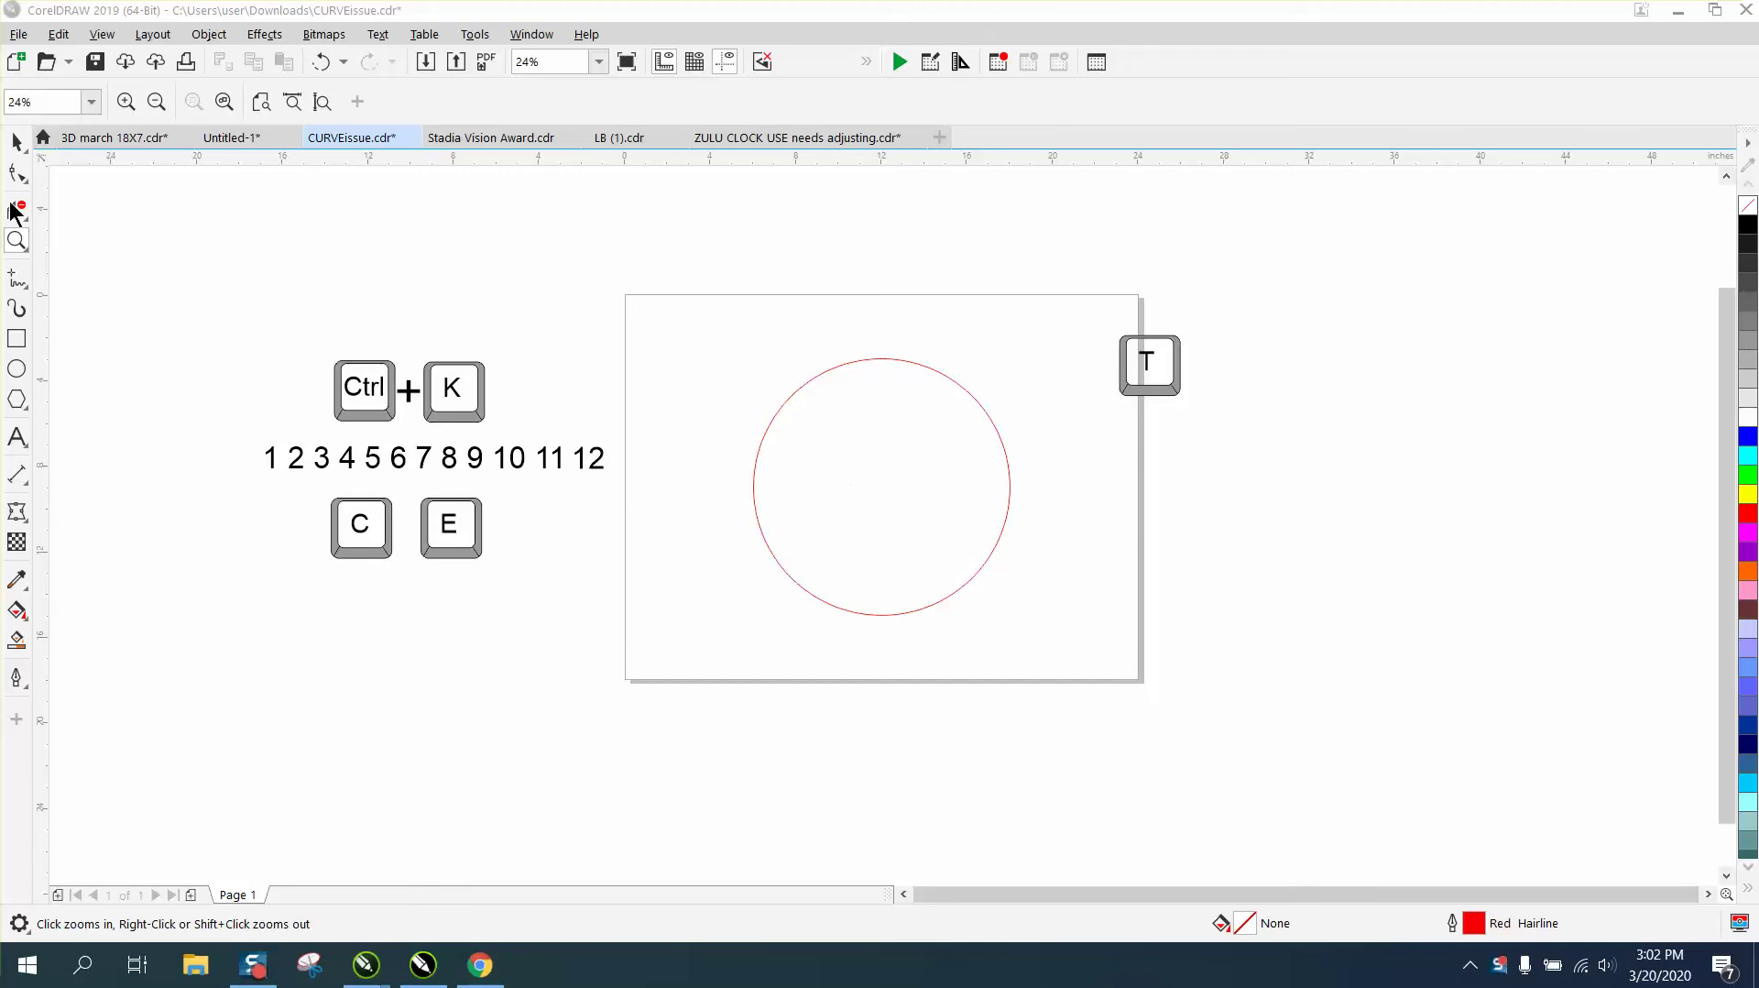
# Draw a small rectangle matching the bounds of the number 12.
pyautogui.click(17, 141)
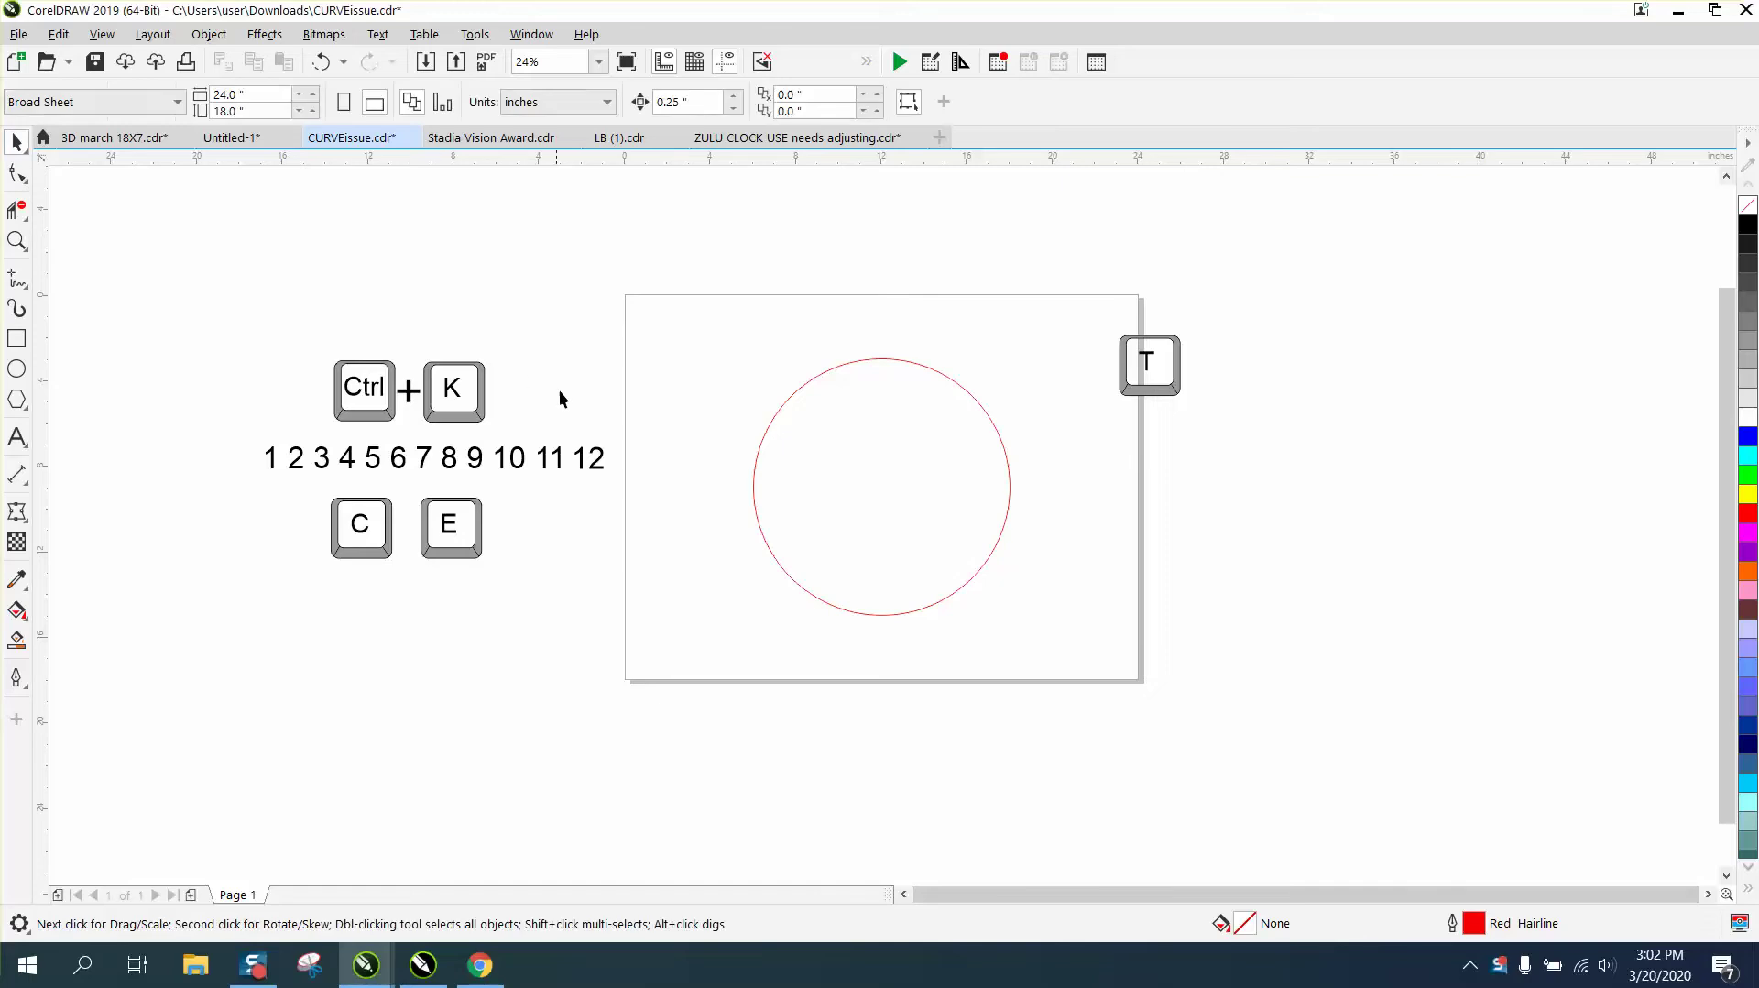
pyautogui.click(603, 458)
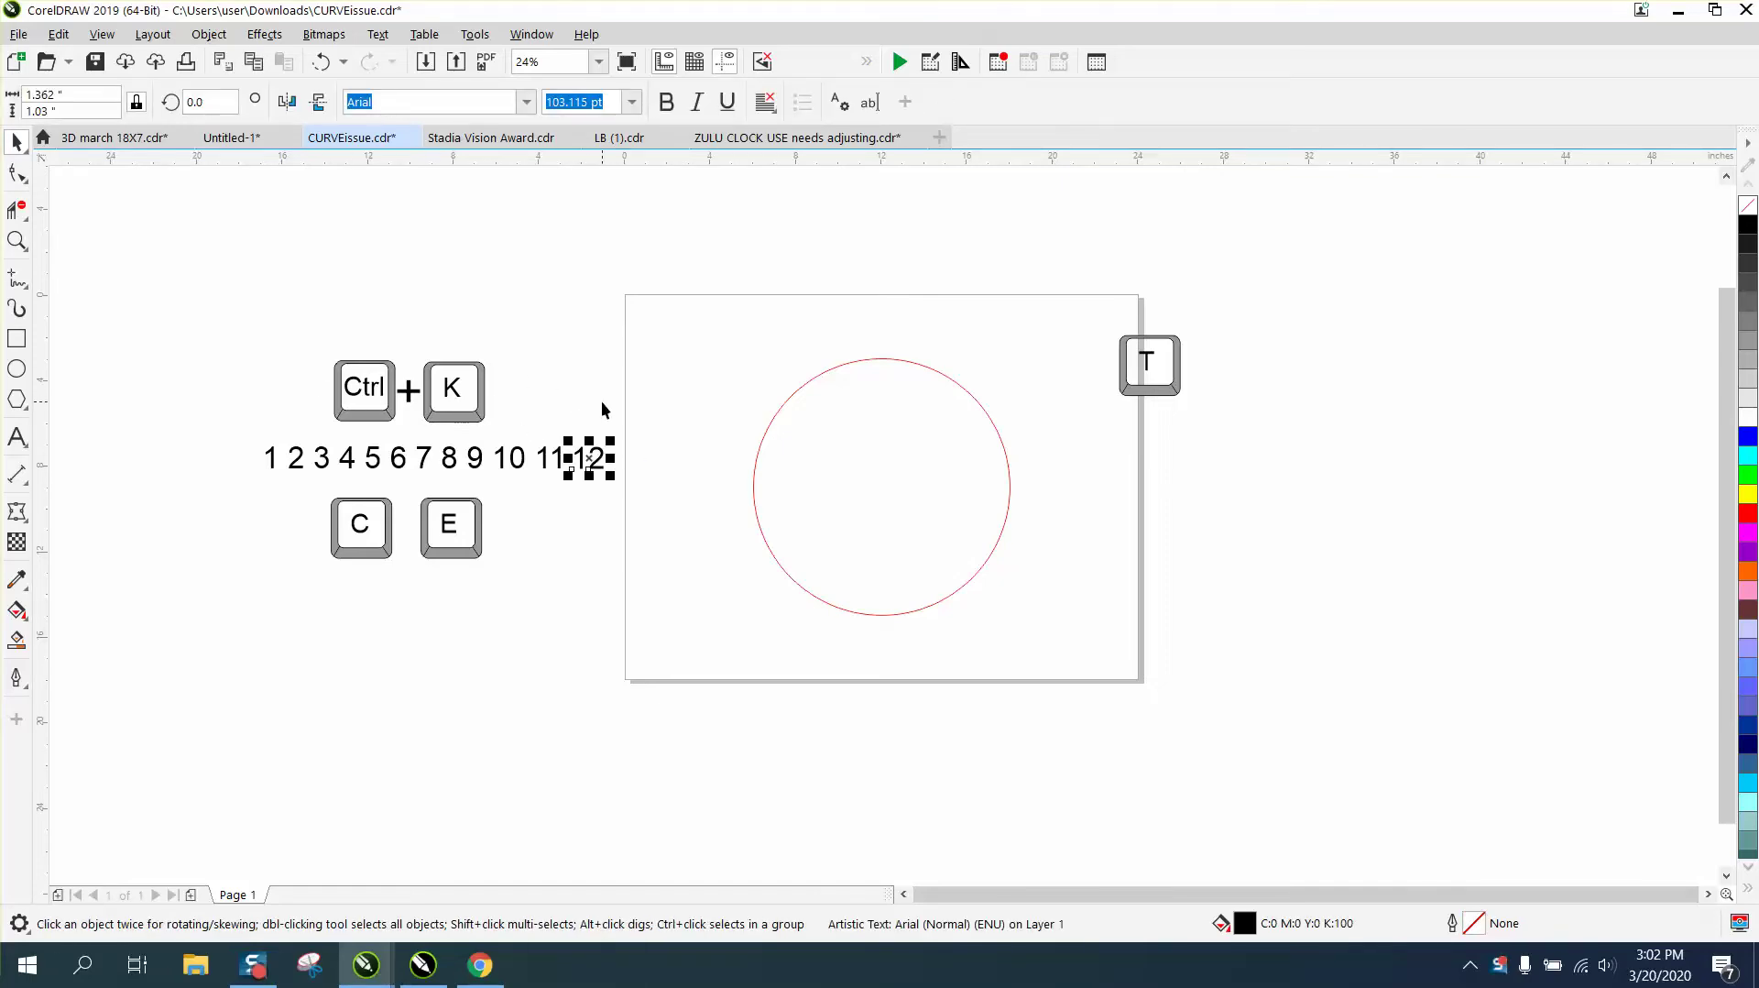
pyautogui.click(18, 341)
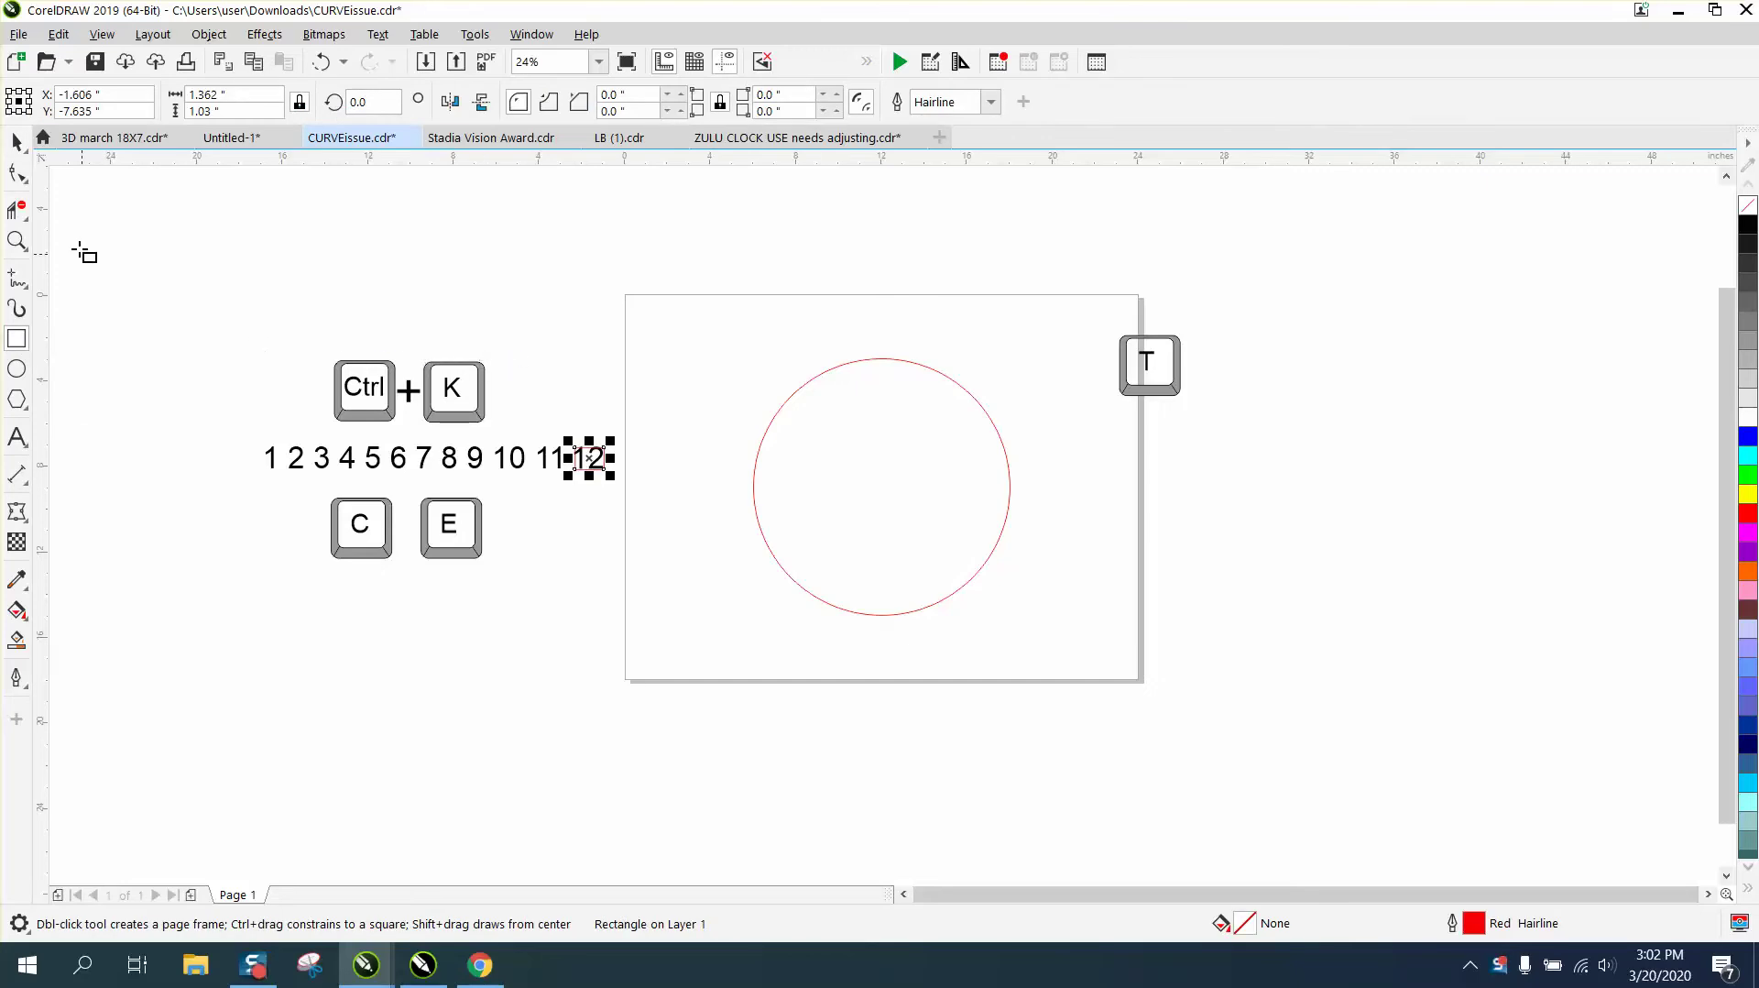
pyautogui.click(16, 142)
pyautogui.click(302, 213)
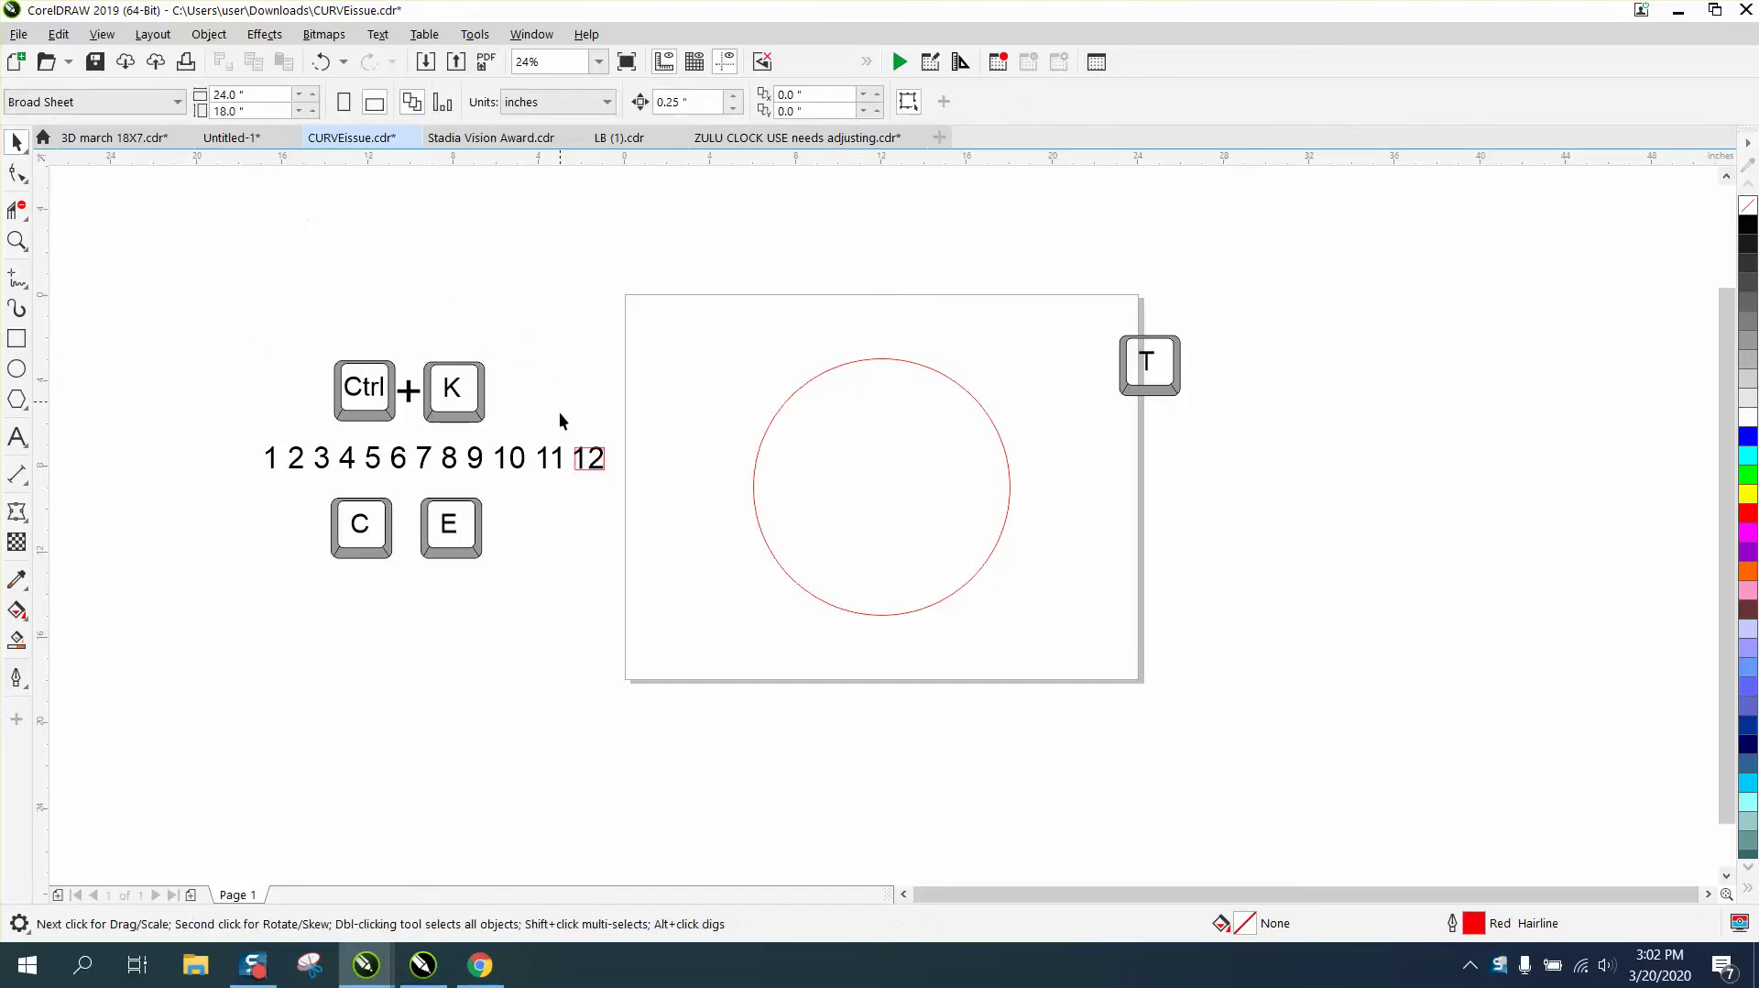
# Centre the 12 on the page, then move it below the number row.
pyautogui.click(602, 465)
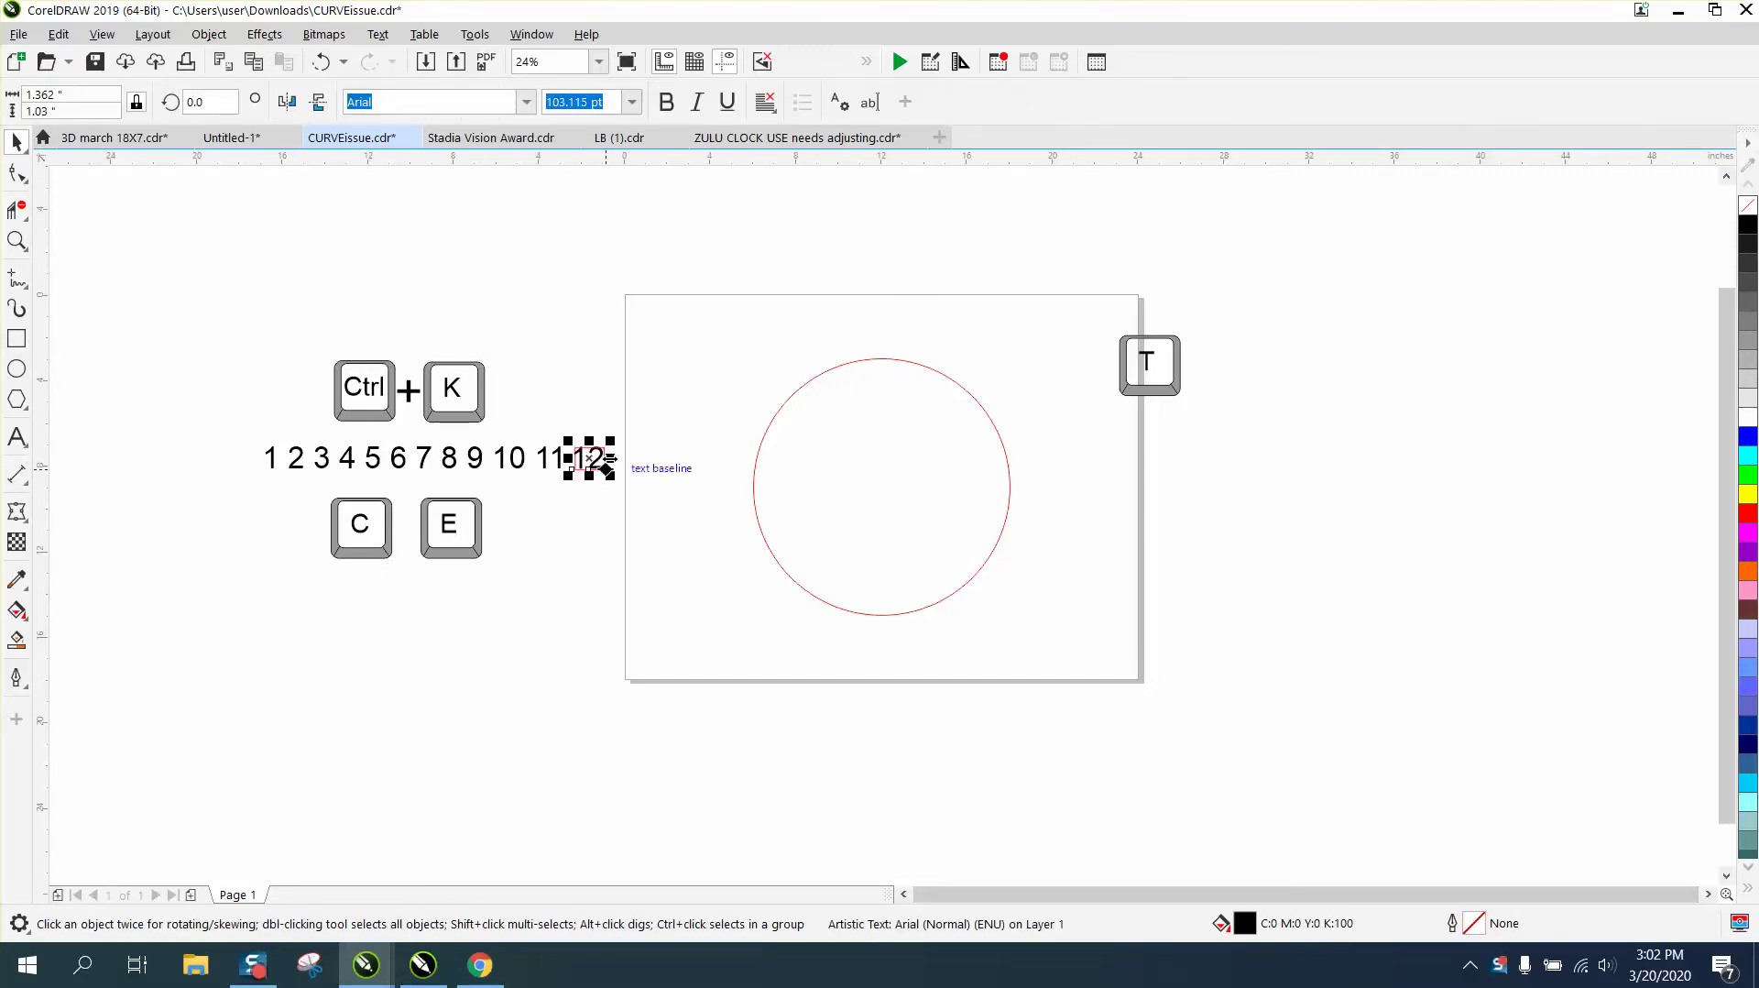
pyautogui.press('c')
pyautogui.press('e')
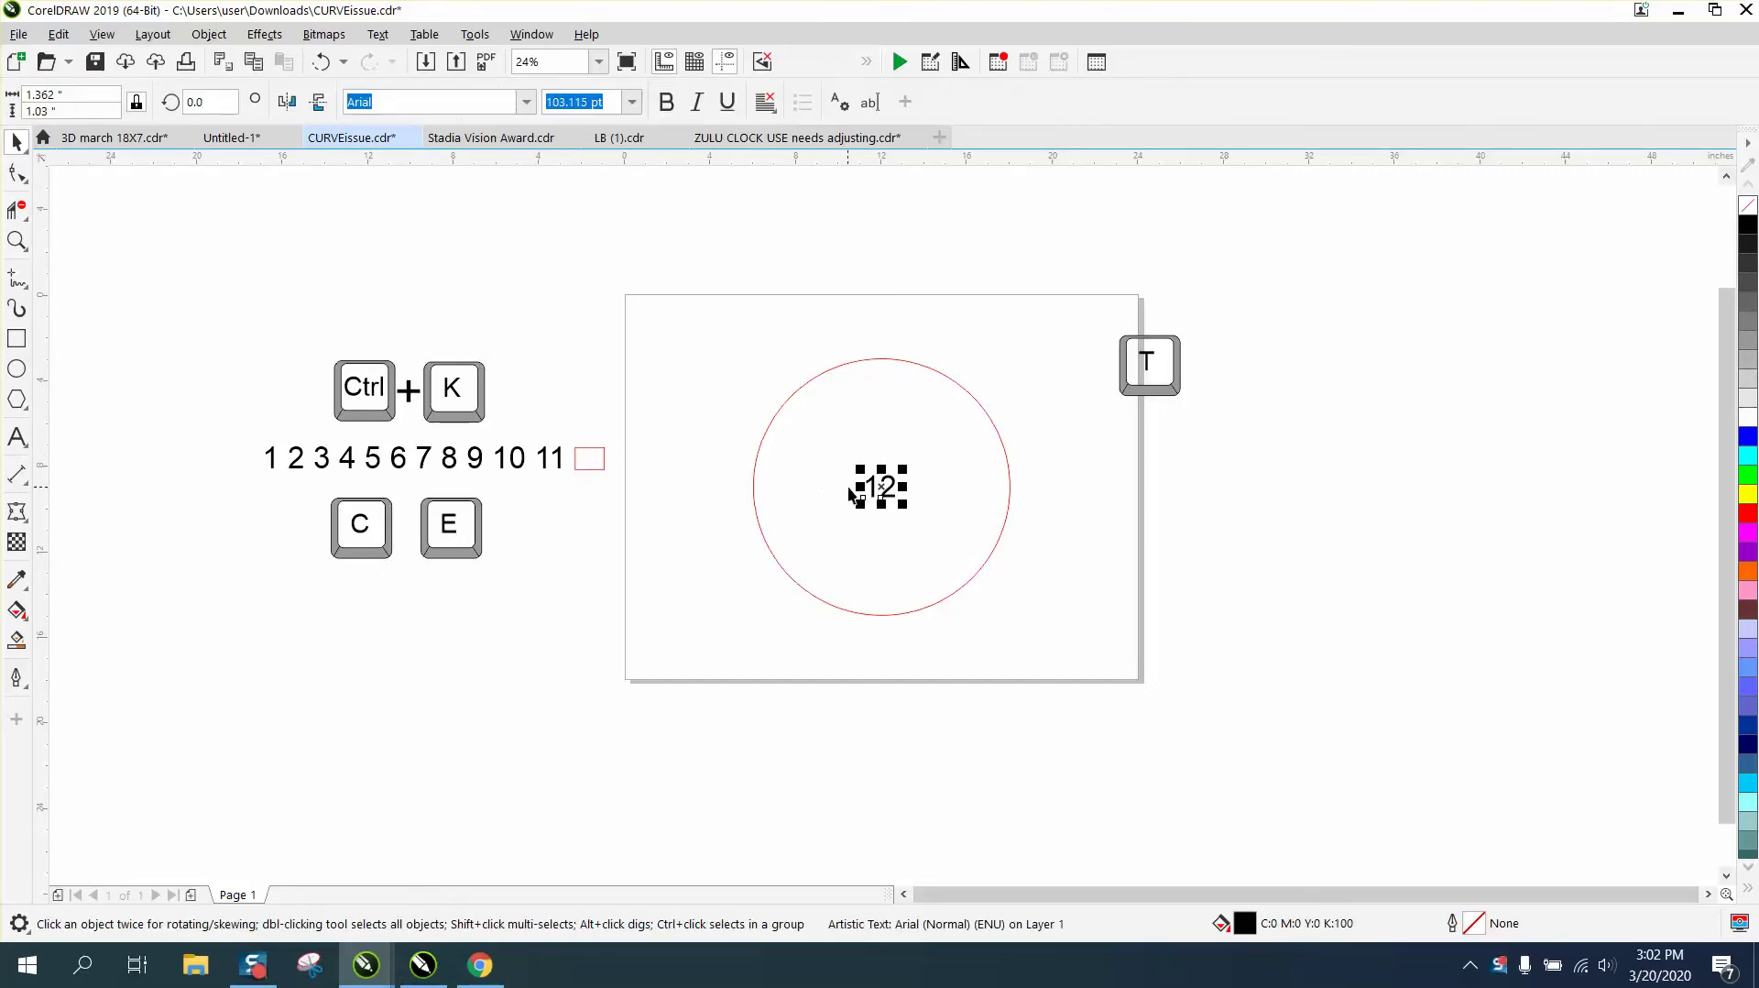
pyautogui.moveTo(862, 487); pyautogui.dragTo(564, 525)
# Centre the rectangle, top-align it to the circle, and nudge it 0.5" down.
pyautogui.click(593, 467)
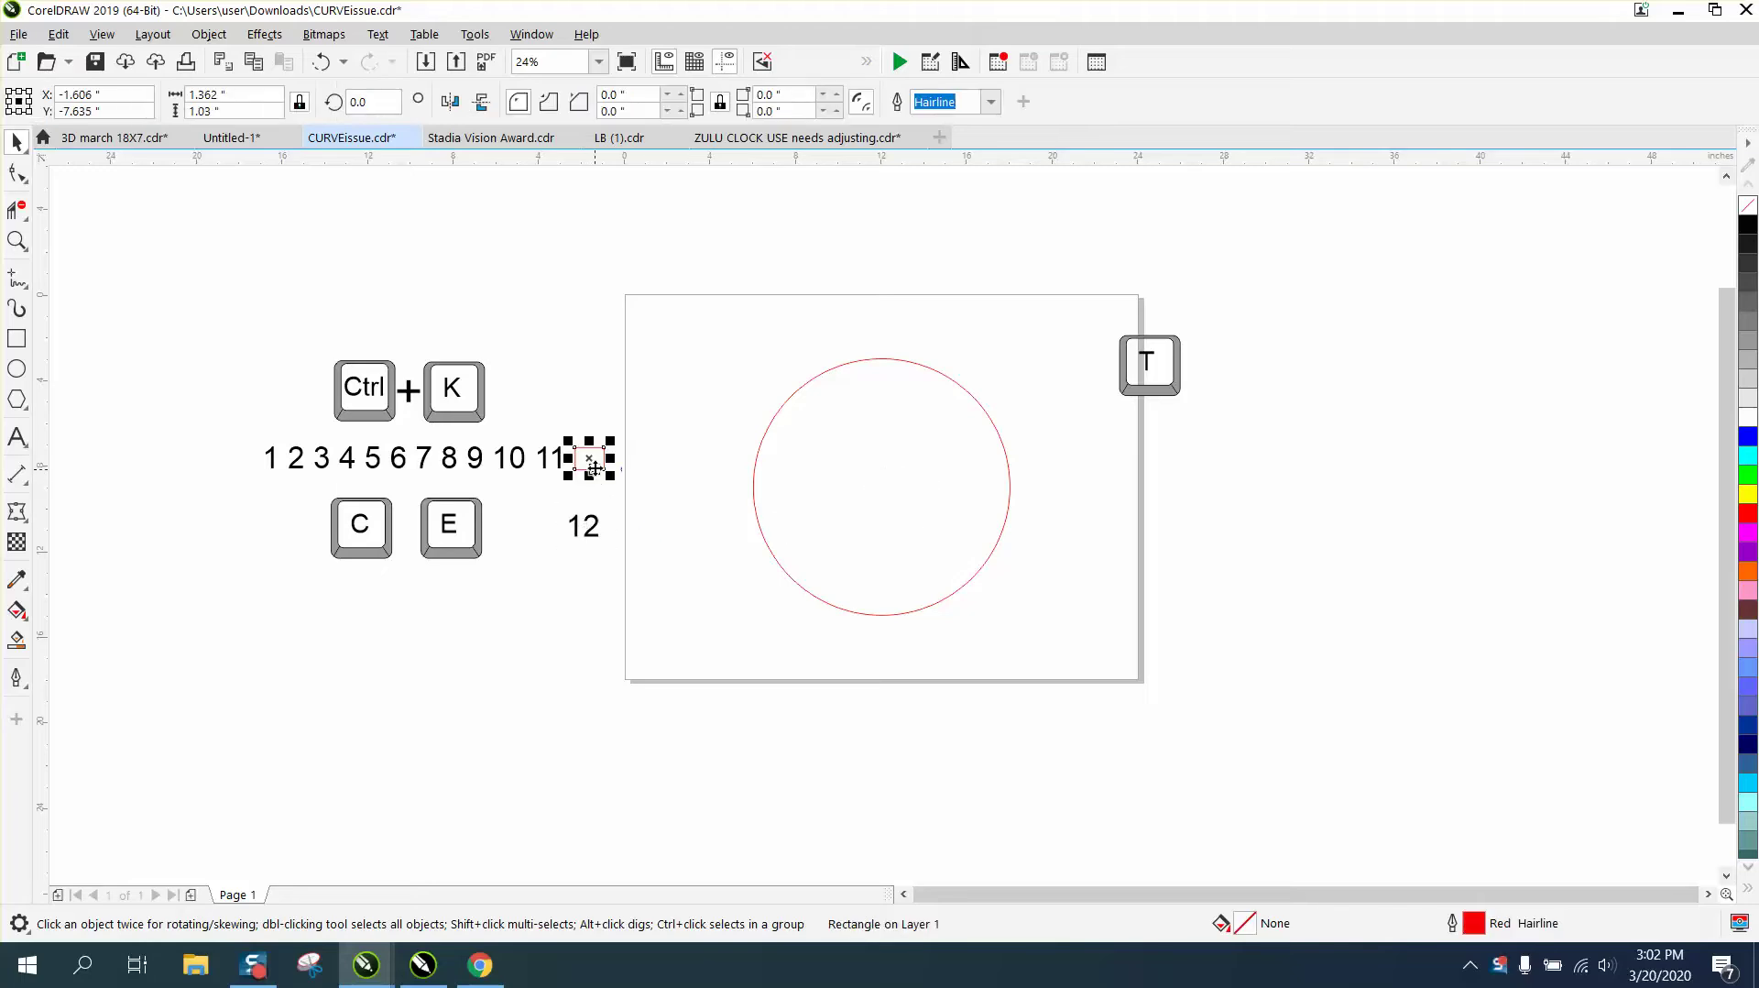
pyautogui.press('c')
pyautogui.press('e')
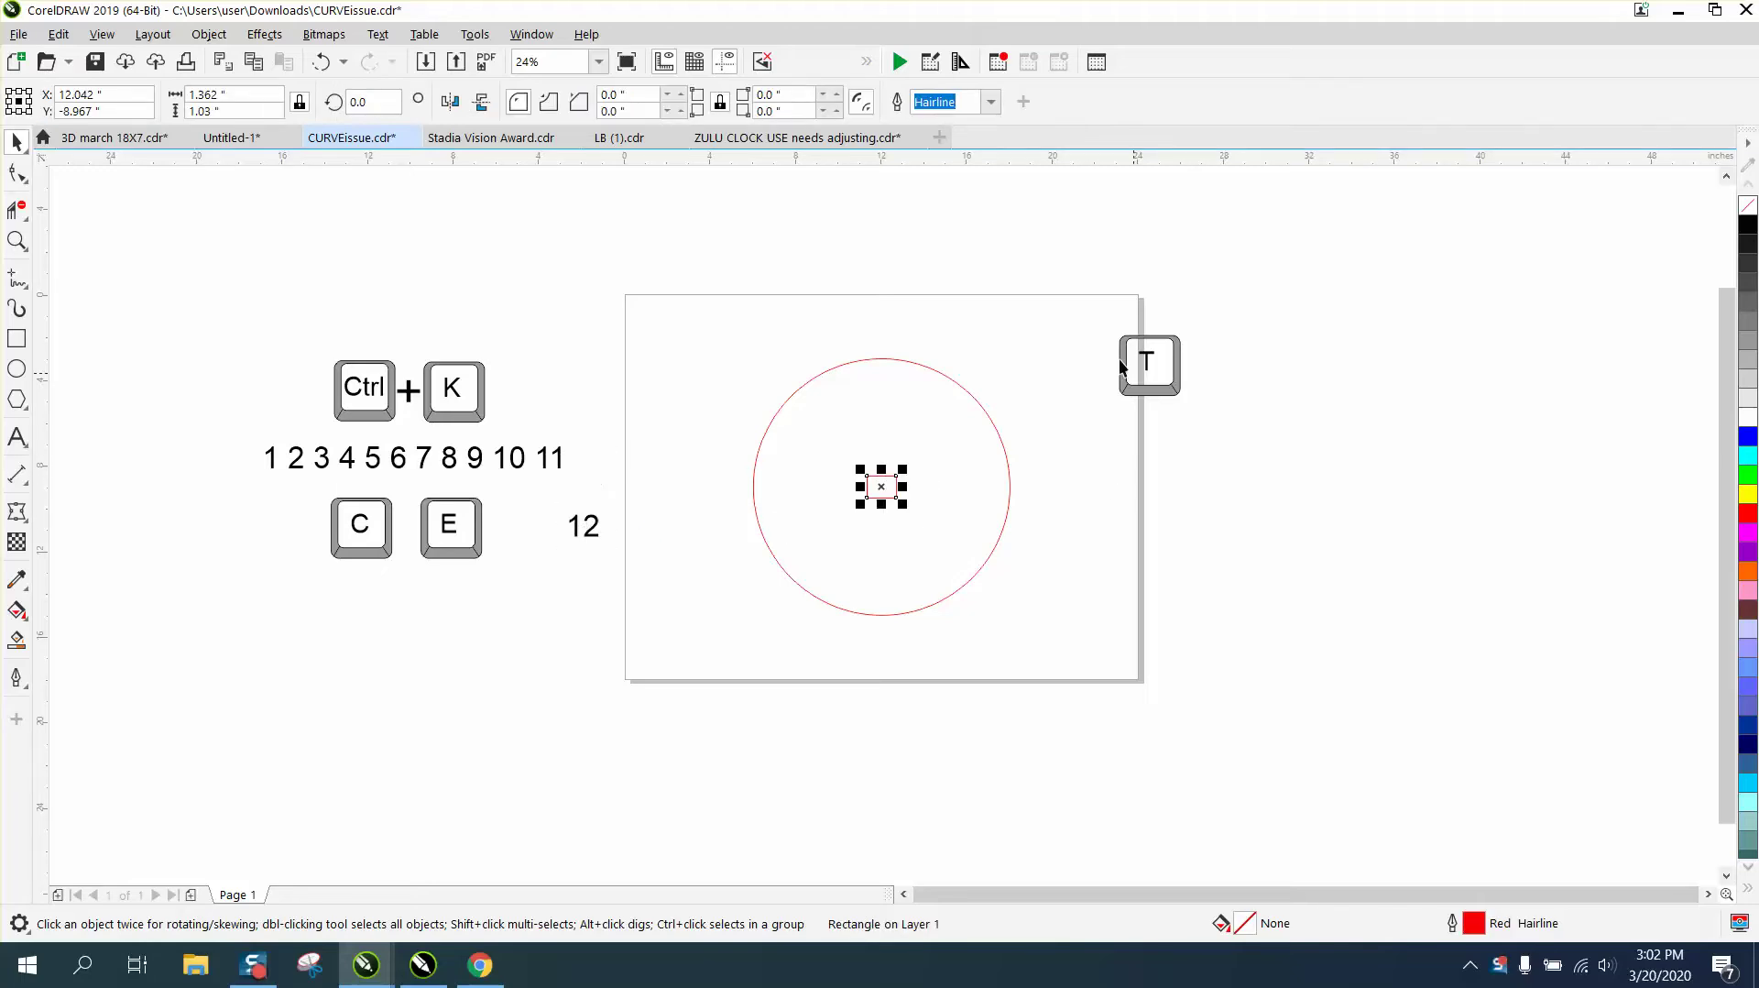
pyautogui.moveTo(703, 348); pyautogui.dragTo(700, 407)
pyautogui.moveTo(1050, 657); pyautogui.dragTo(1051, 659)
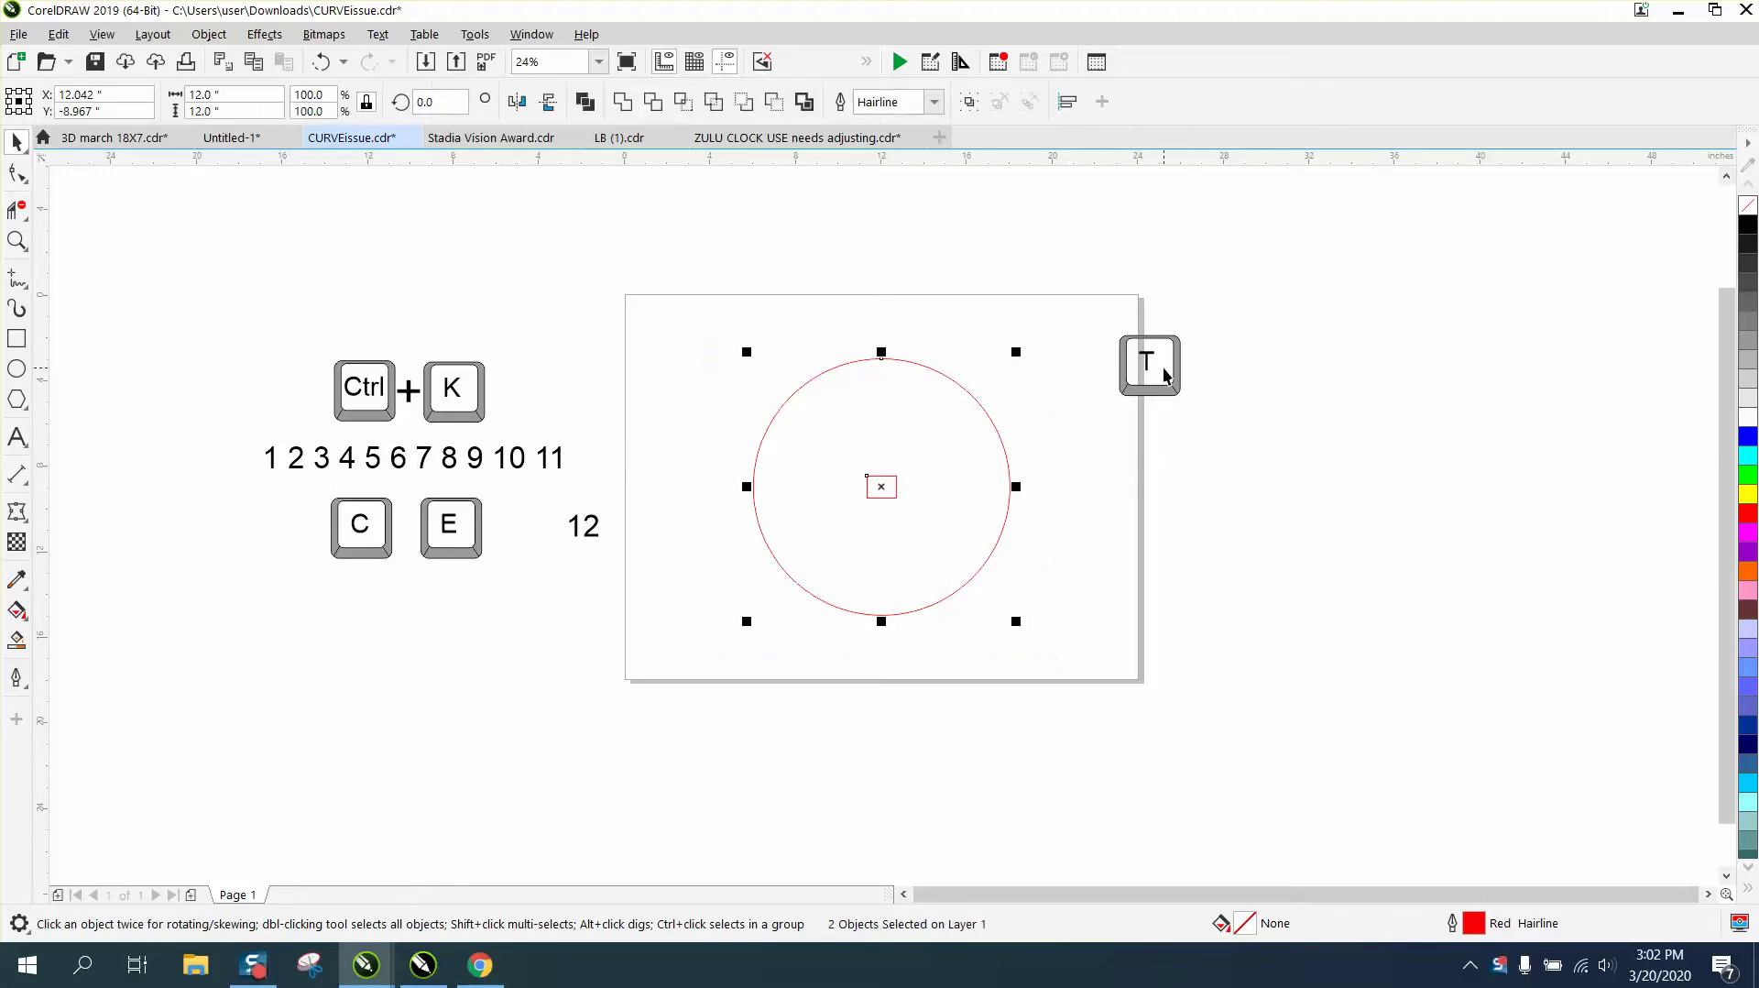
pyautogui.press('t')
pyautogui.click(187, 231)
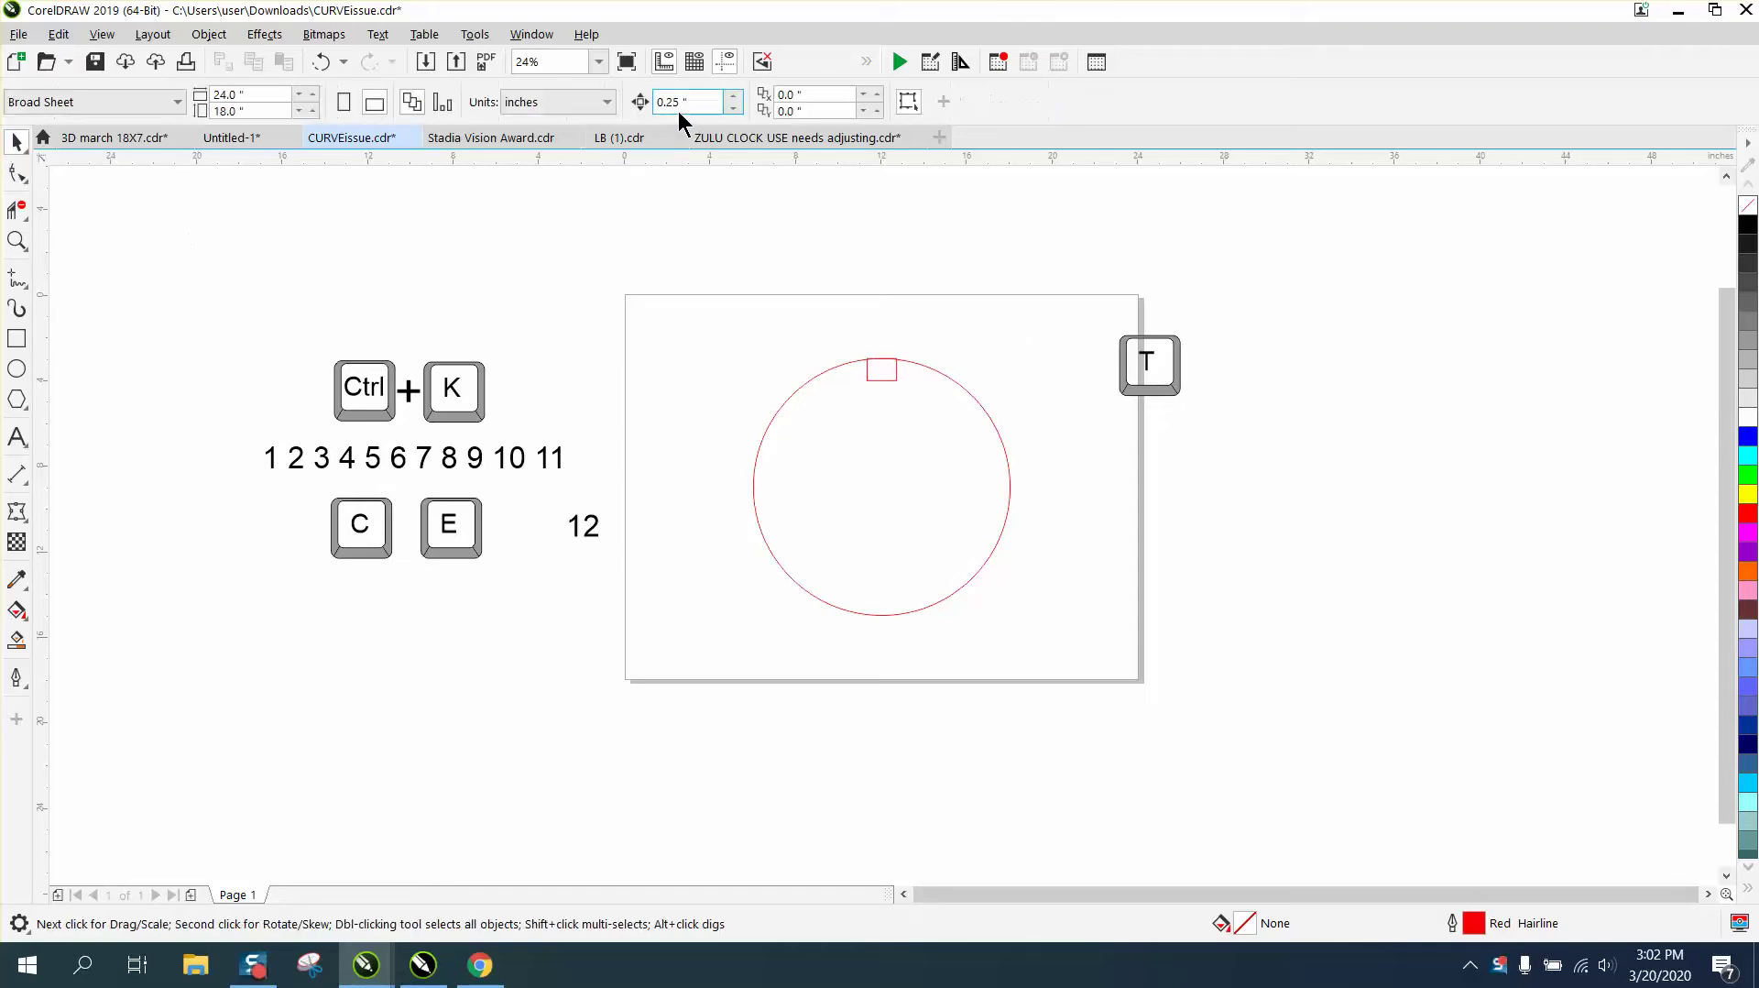
pyautogui.click(895, 383)
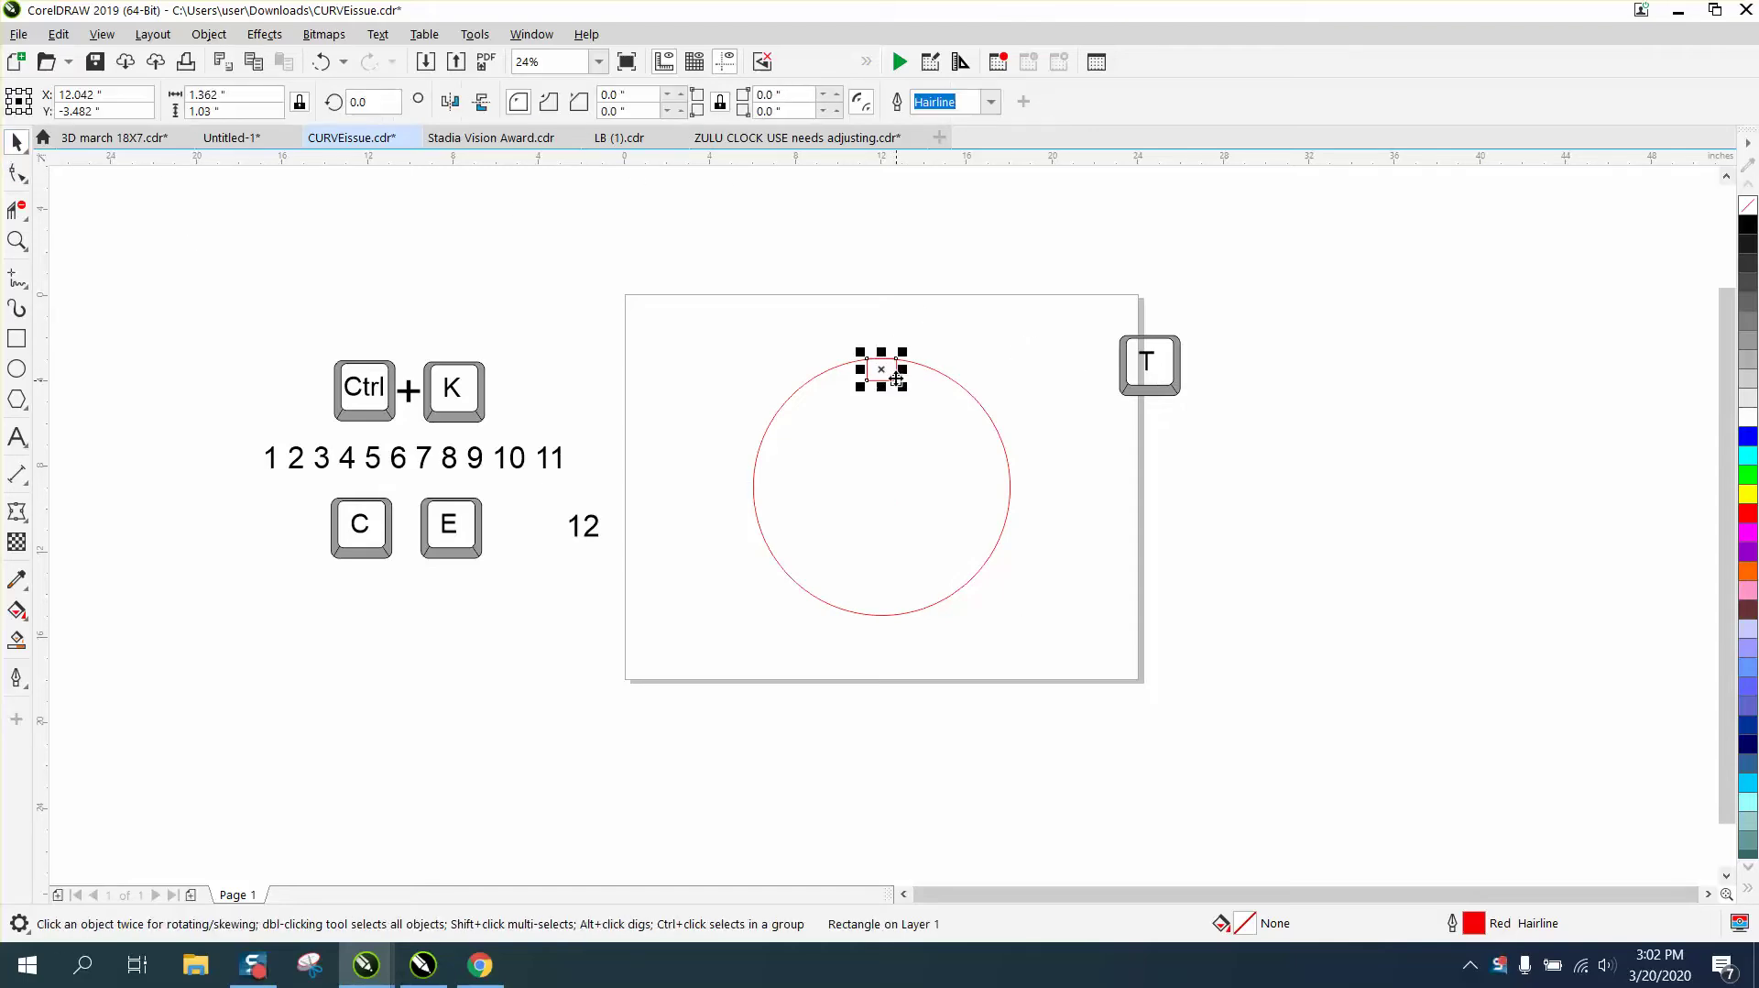
pyautogui.press('Down')
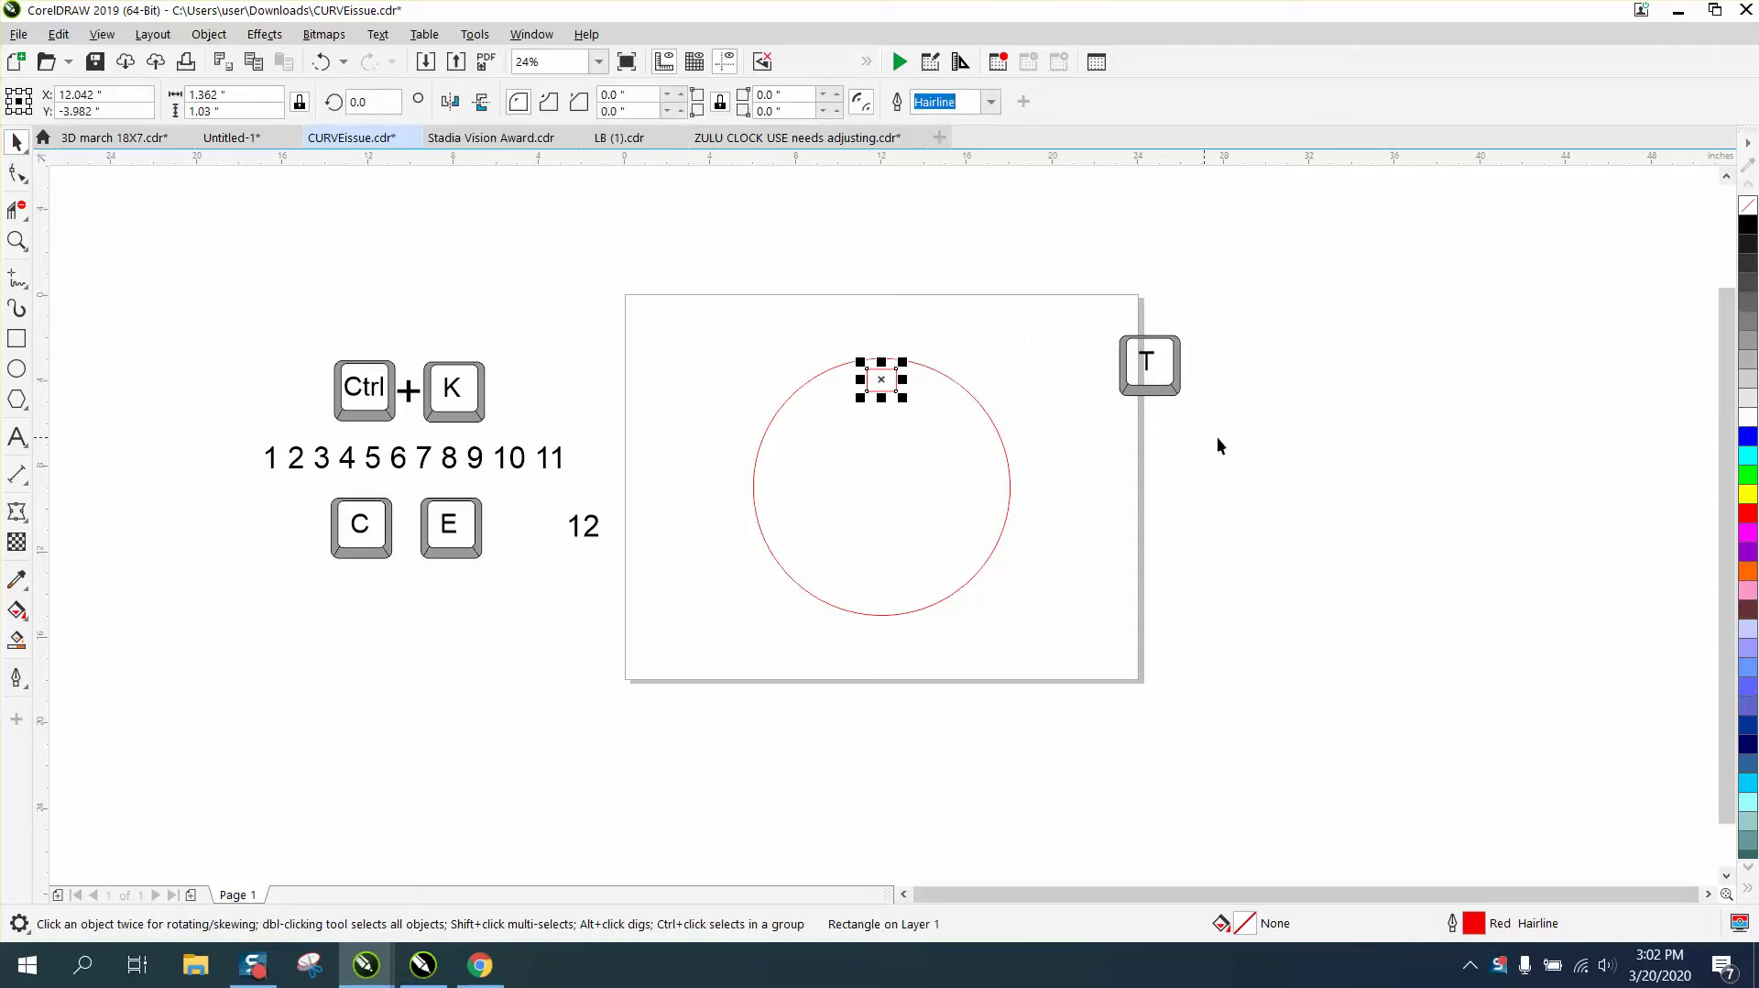
pyautogui.click(991, 379)
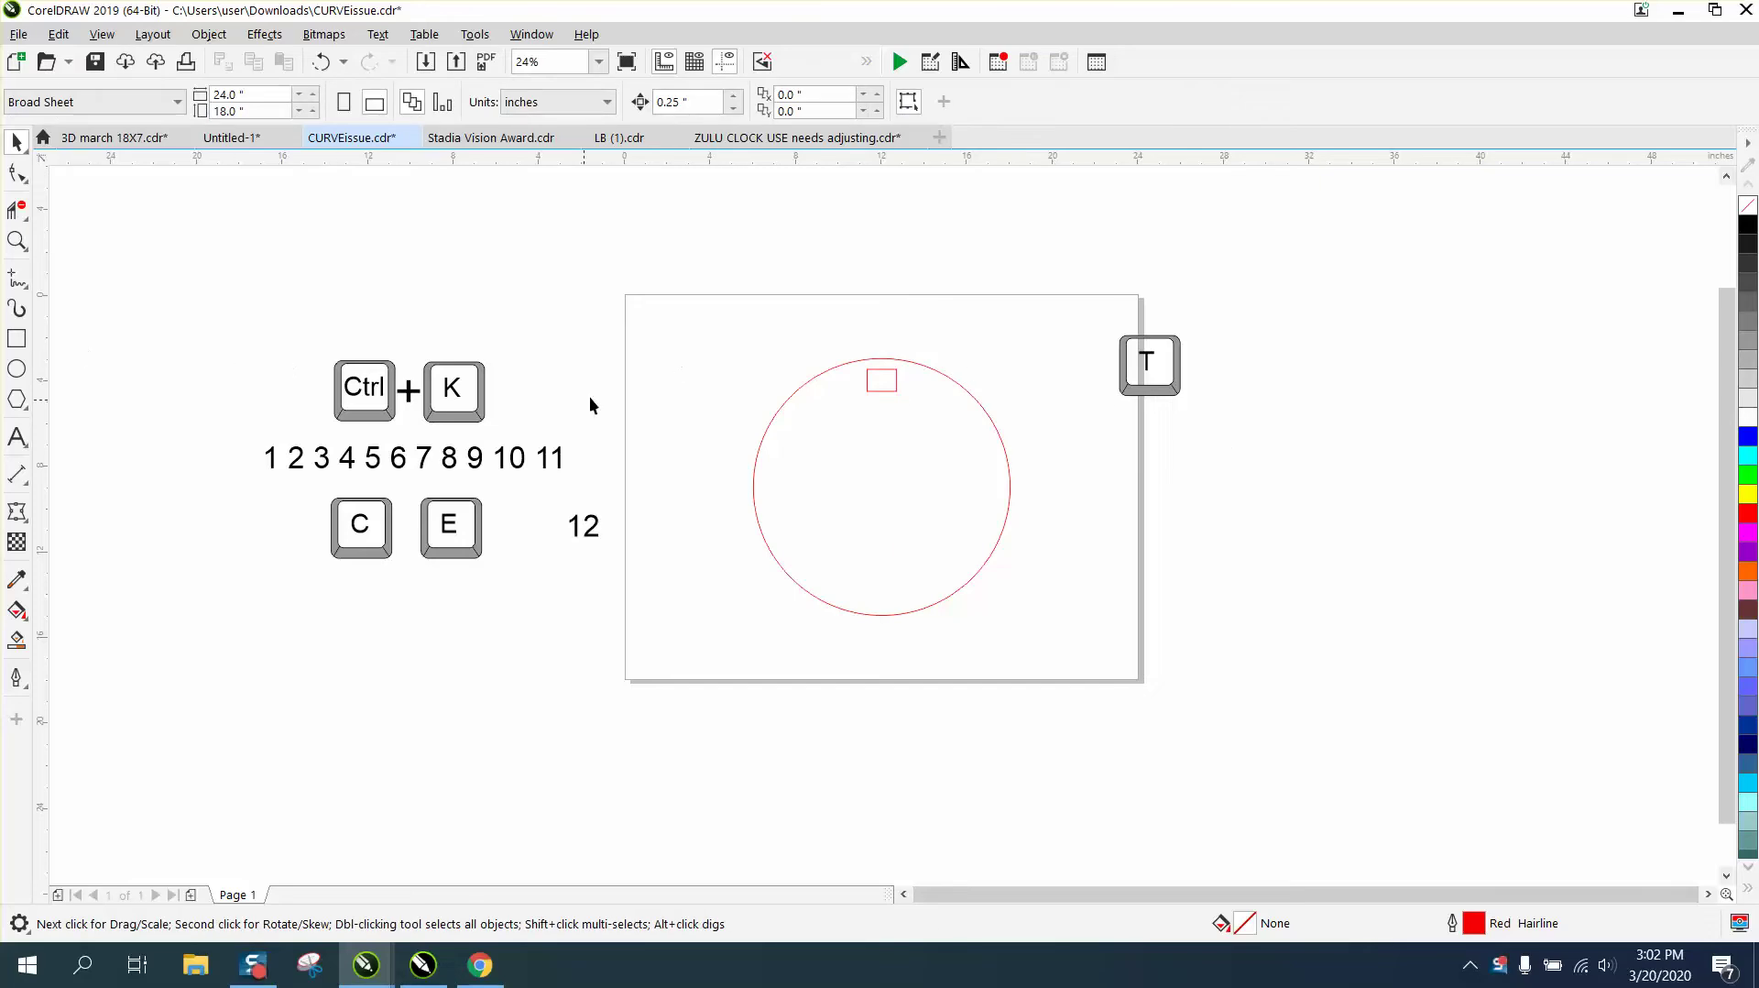
# Make a concentric circle 10 inches wide inside the 12-inch red circle.
pyautogui.click(782, 406)
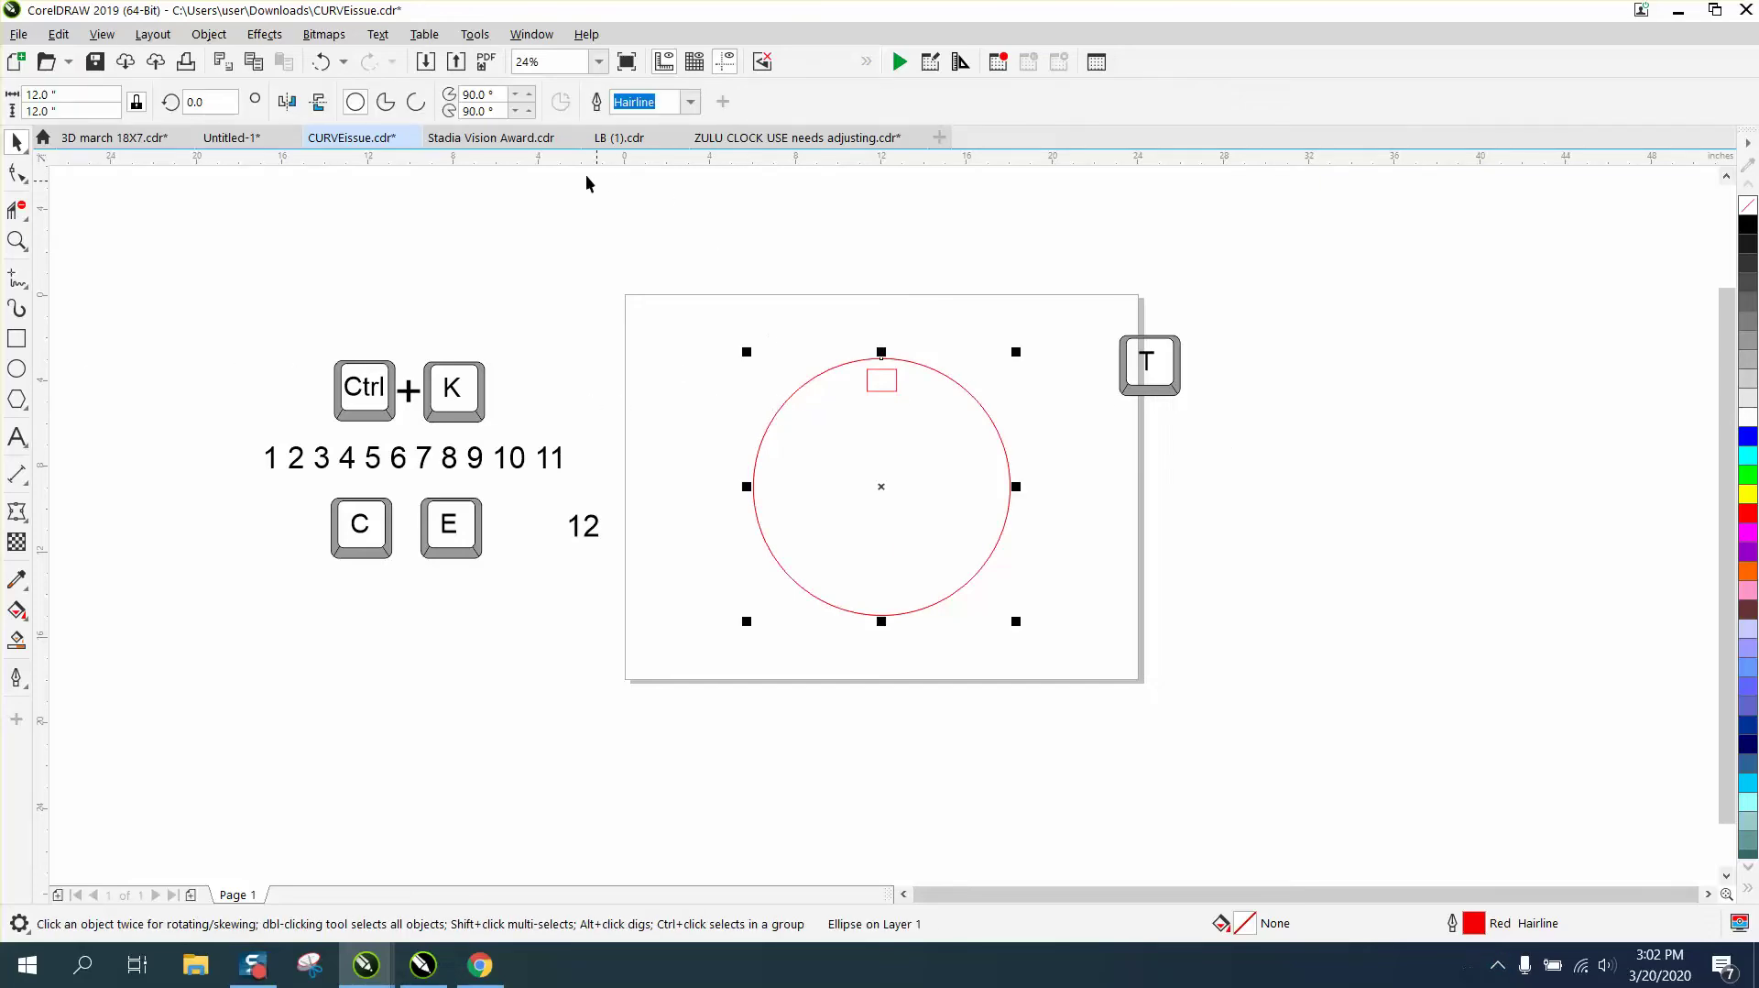
pyautogui.click(68, 94)
pyautogui.write('10')
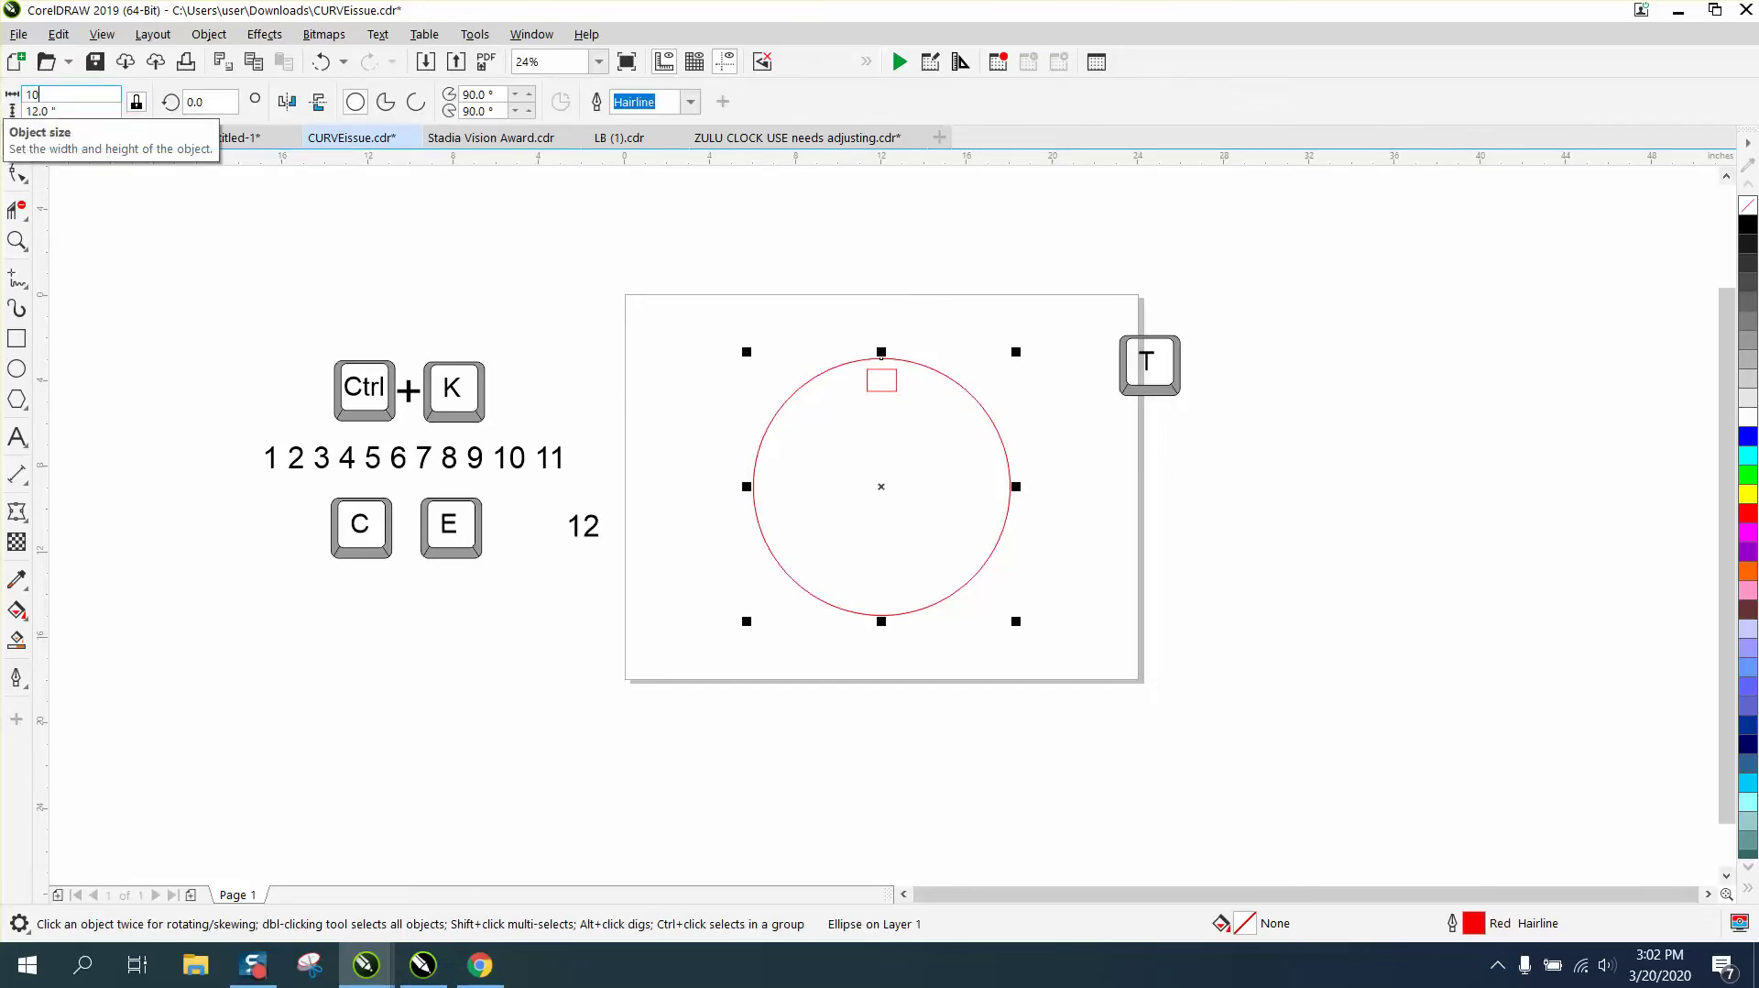
pyautogui.press('Return')
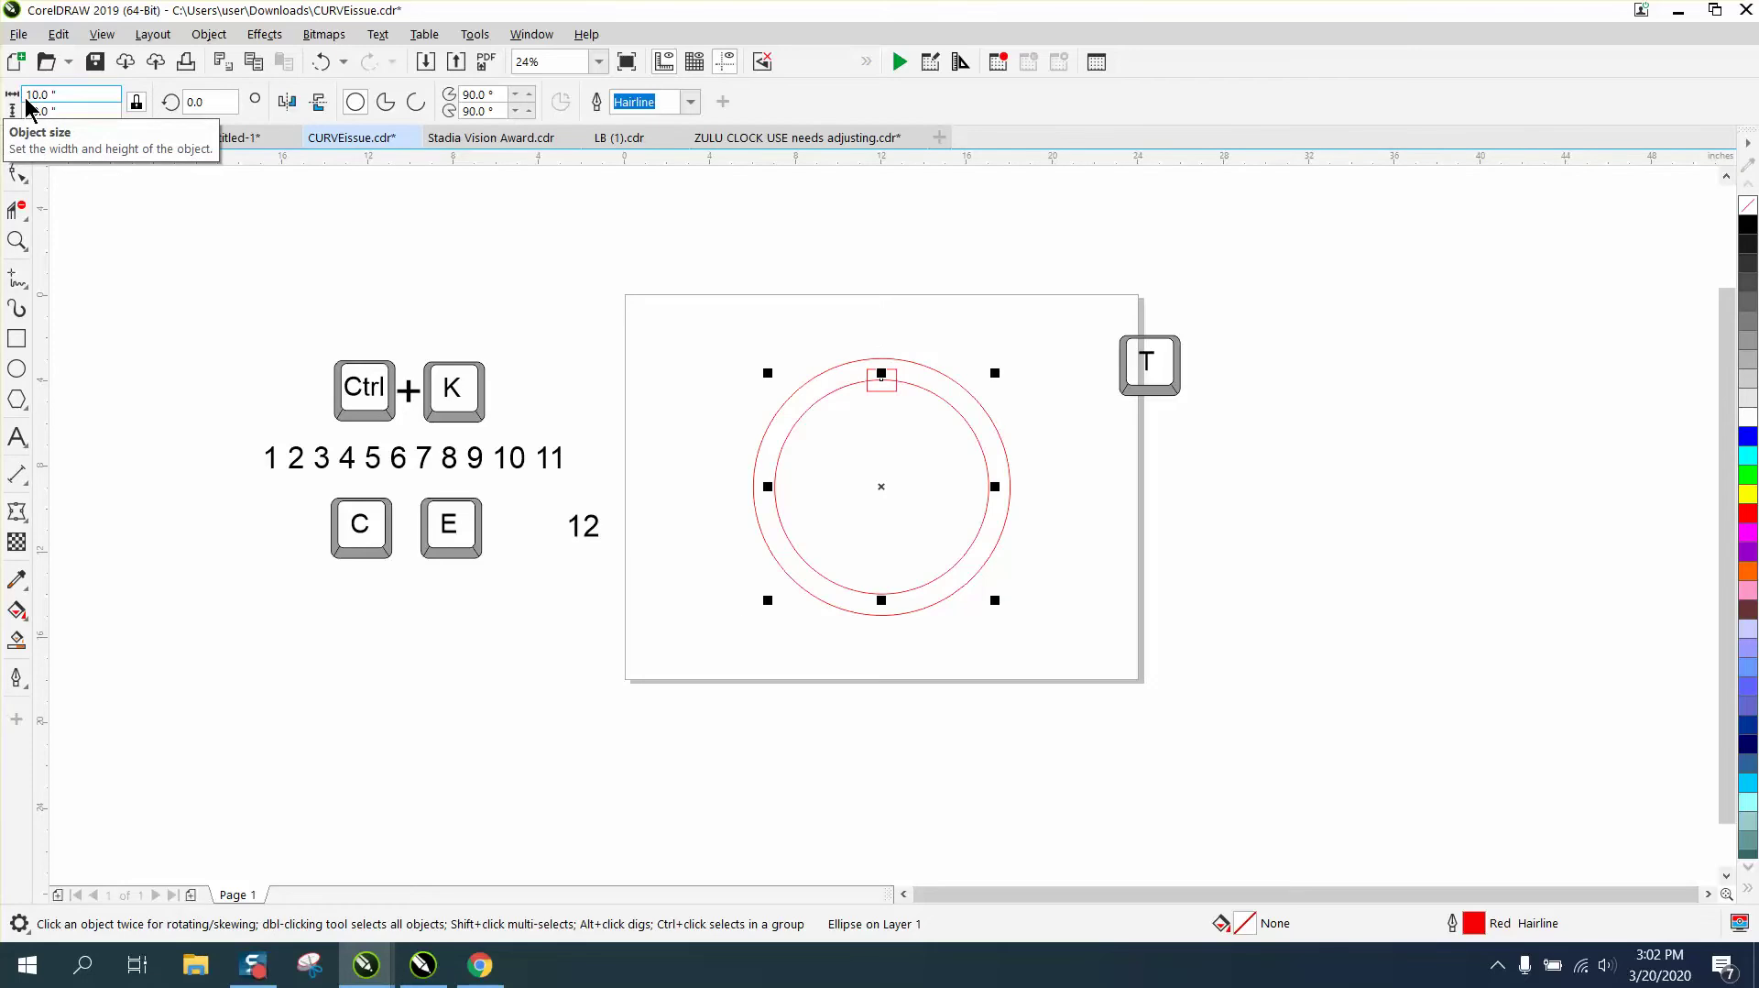
pyautogui.click(17, 240)
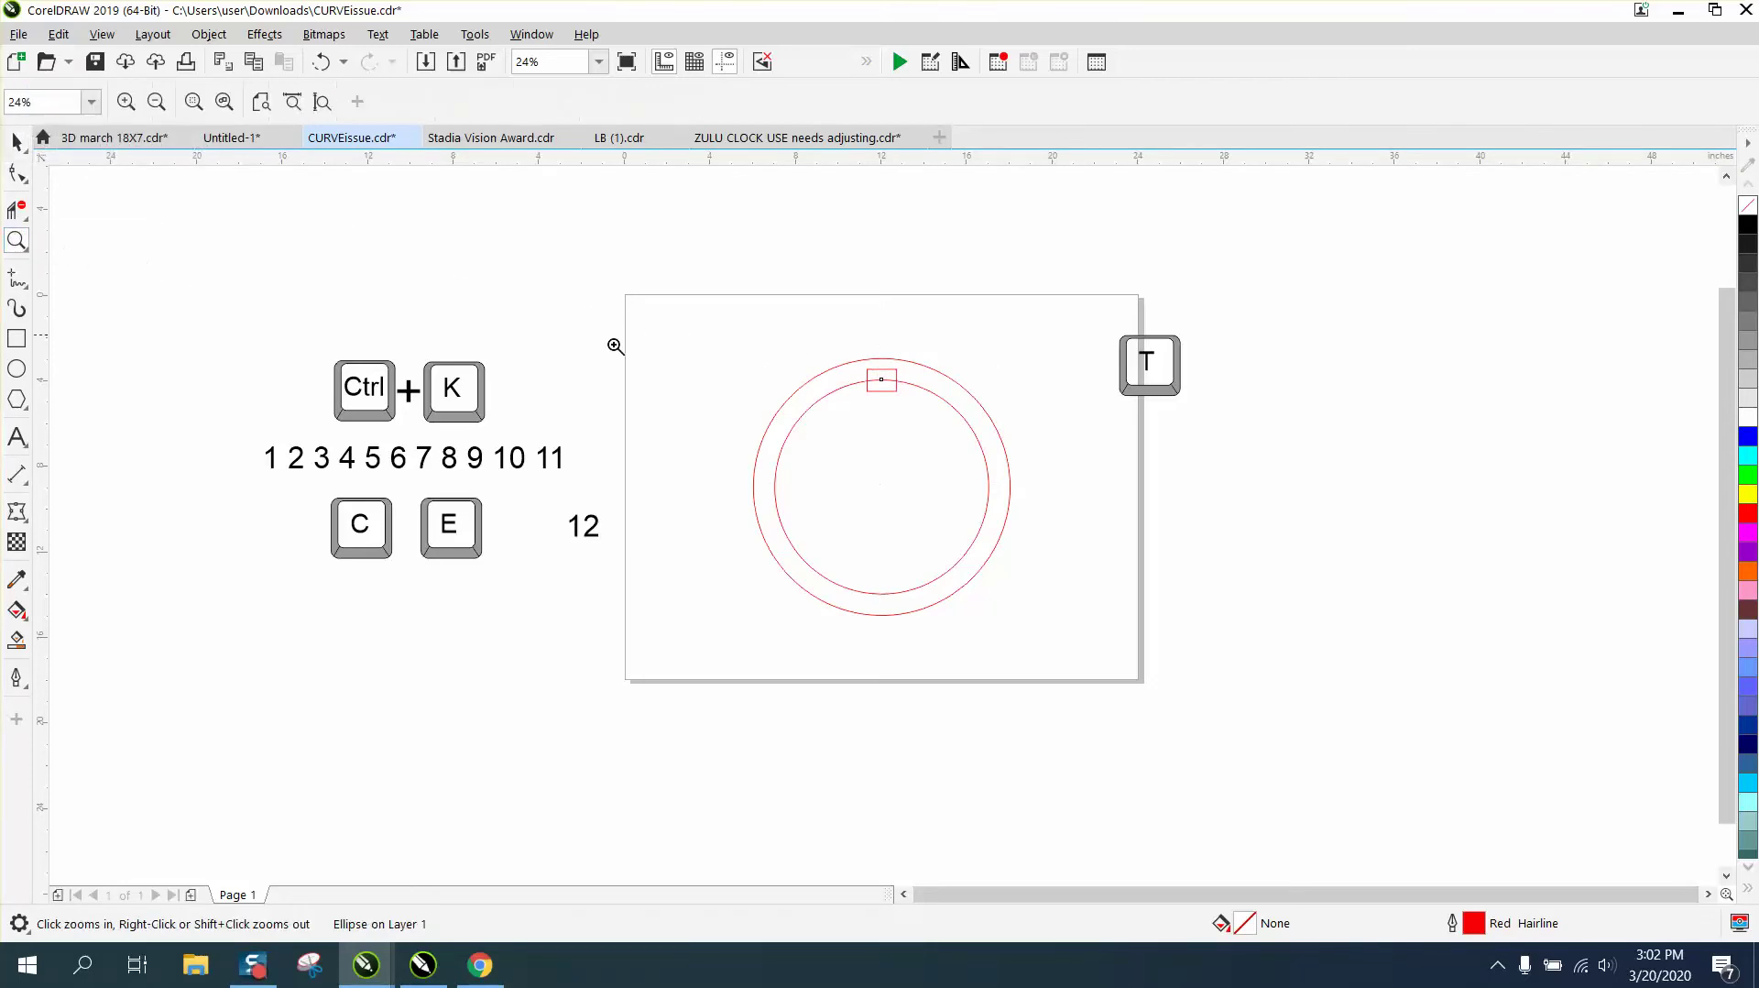
pyautogui.moveTo(785, 347); pyautogui.dragTo(959, 440)
pyautogui.scroll(-2, 723, 373)
pyautogui.scroll(-1, 557, 357)
pyautogui.scroll(-2, 146, 267)
pyautogui.click(17, 142)
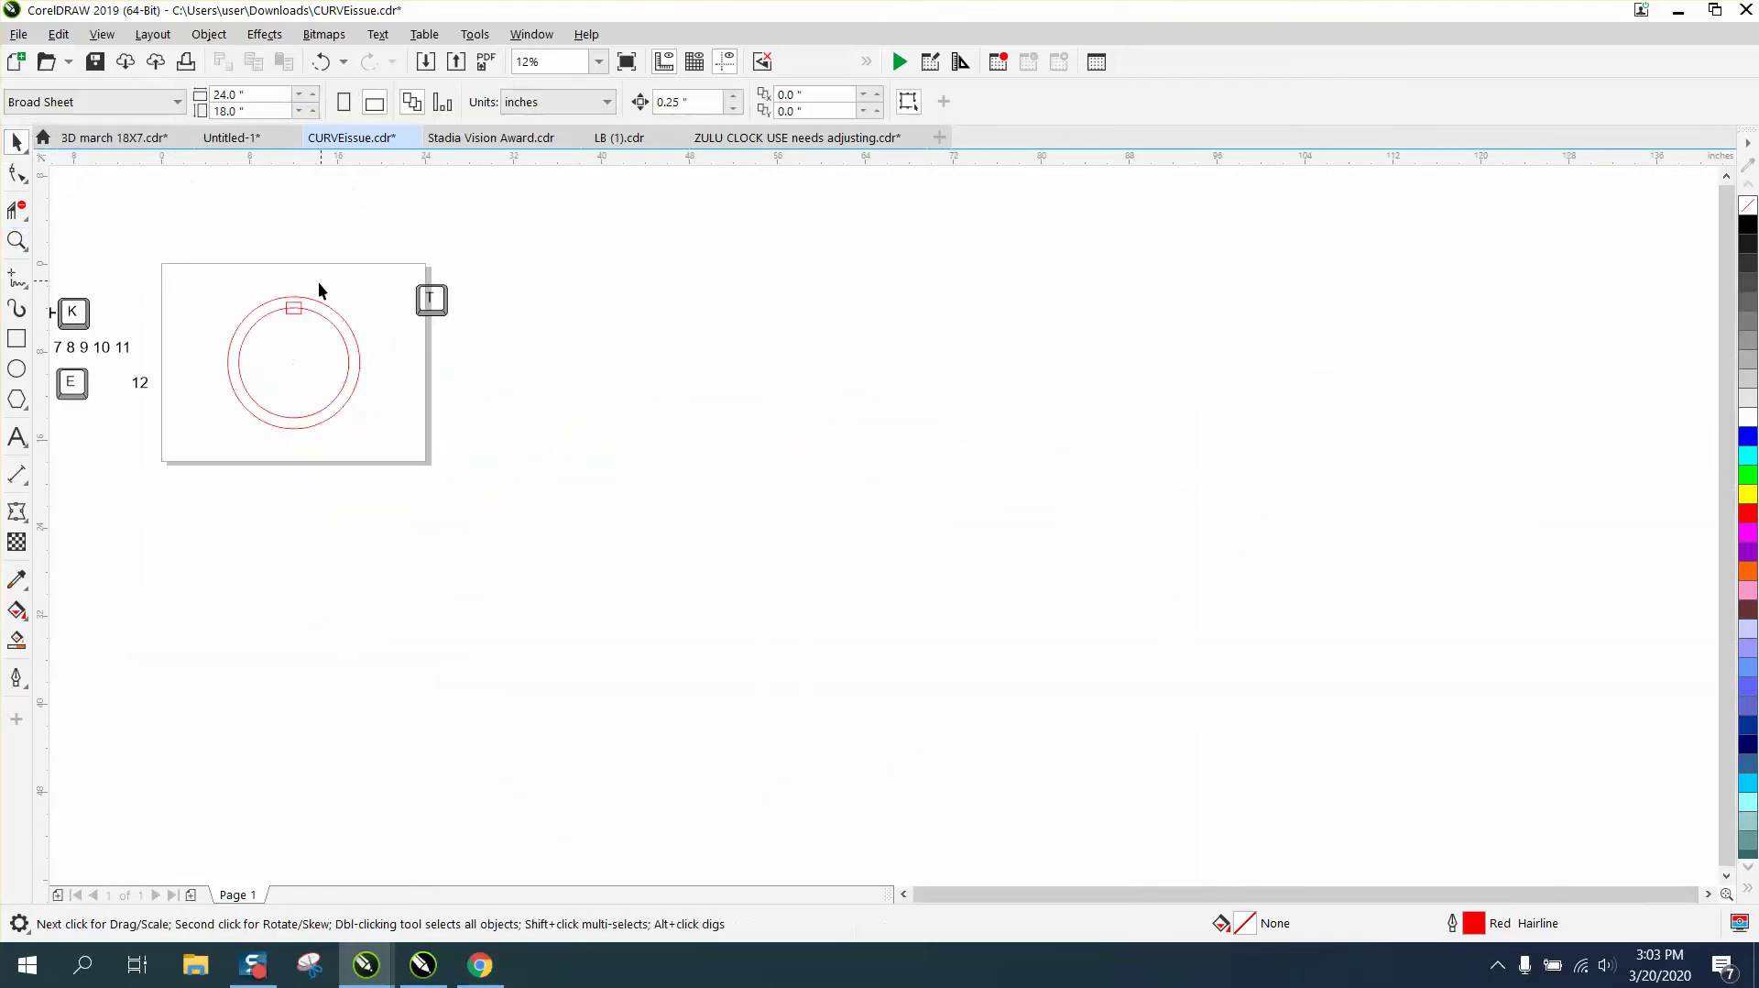
# Move the rectangle right of the page, leave a copy beside it, and level both.
pyautogui.click(298, 305)
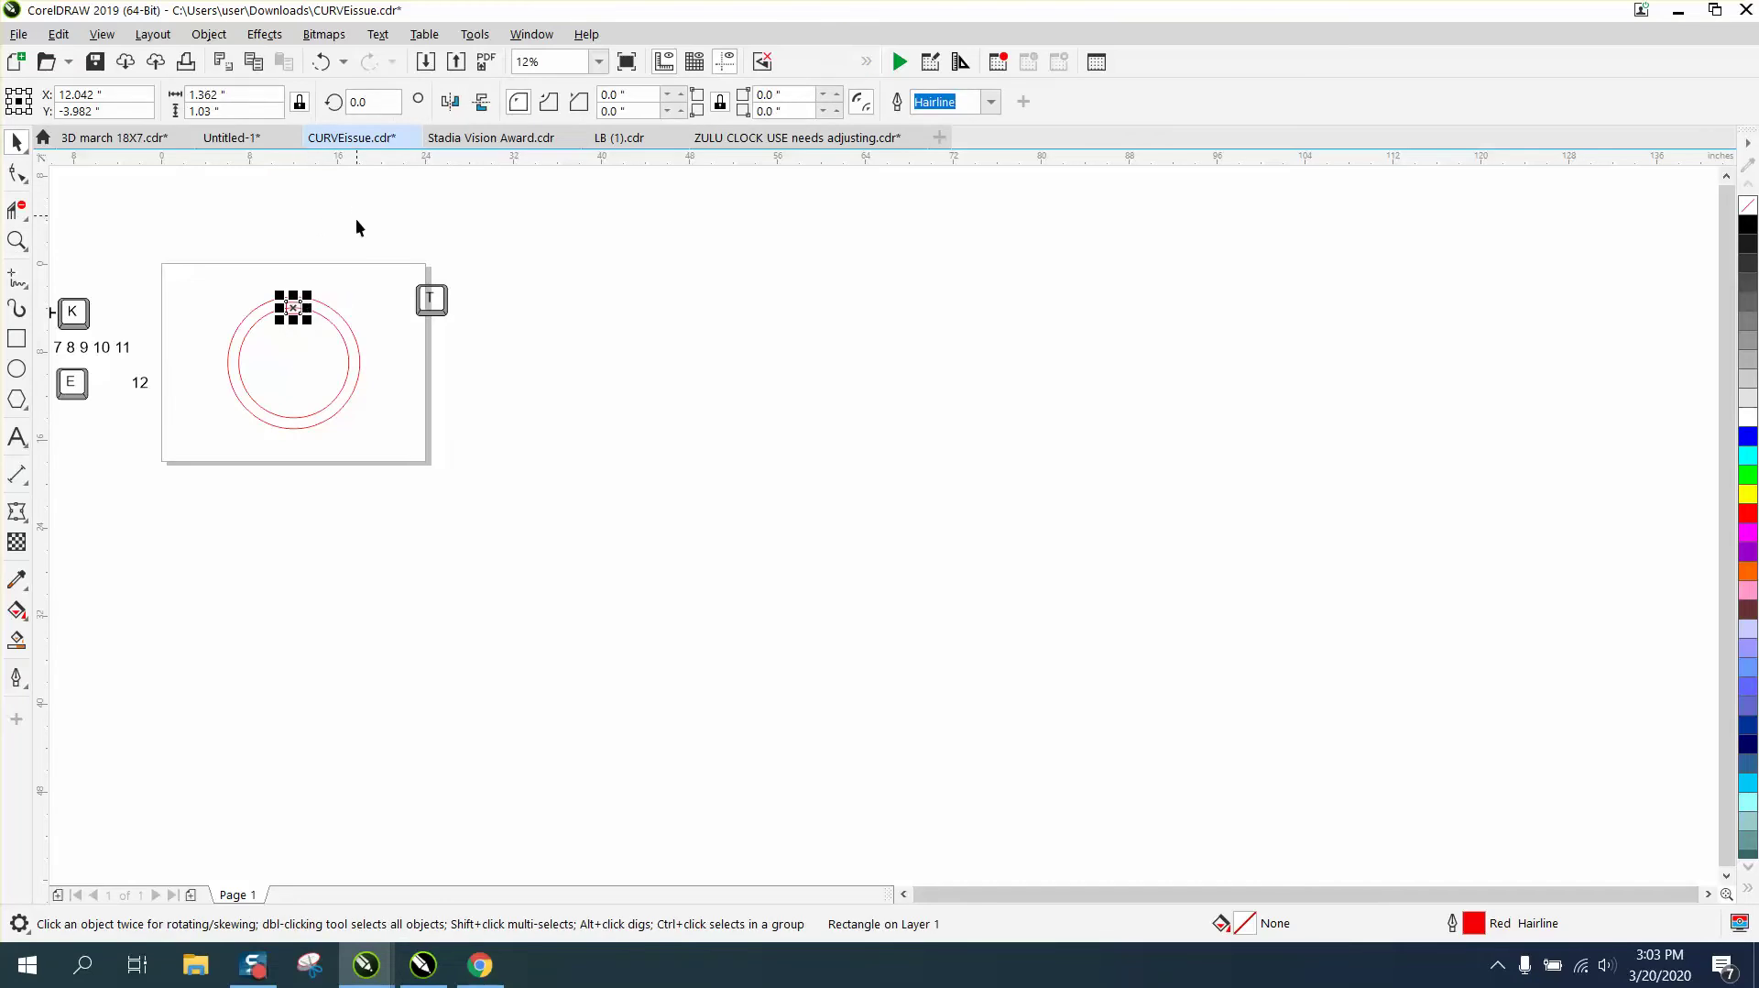
pyautogui.moveTo(298, 305); pyautogui.dragTo(582, 316)
pyautogui.scroll(1, 502, 311)
pyautogui.rightClick(583, 316)
pyautogui.moveTo(455, 274); pyautogui.dragTo(702, 373)
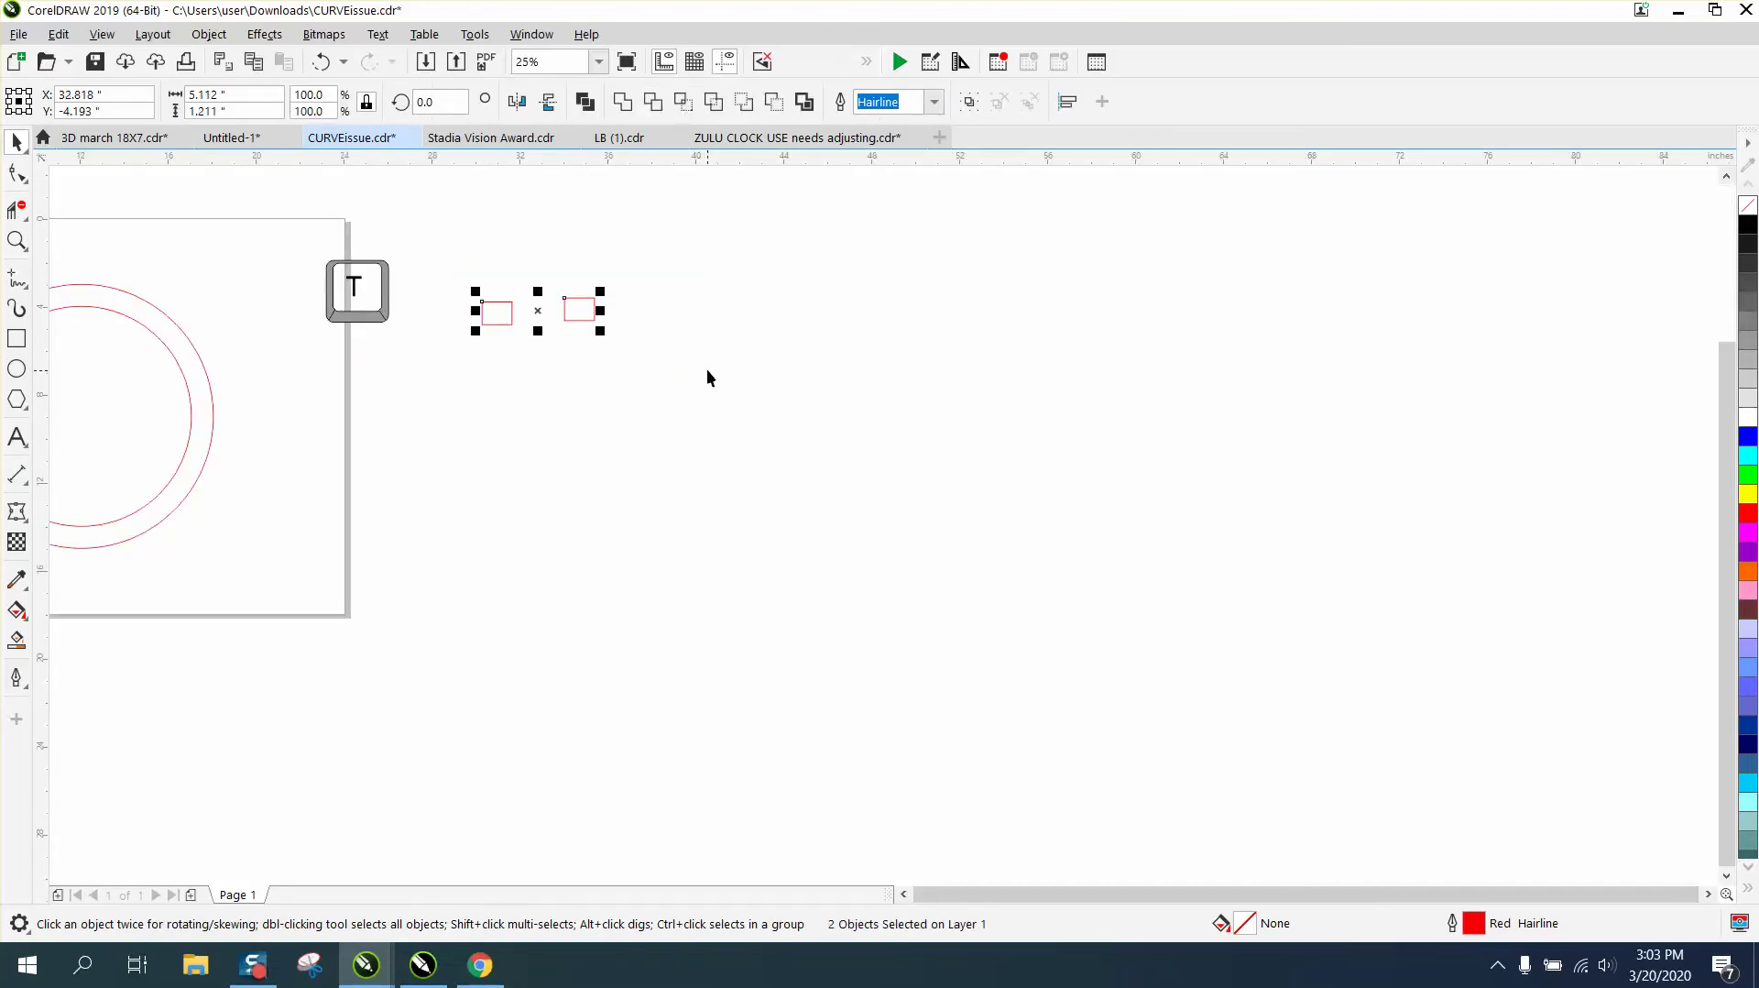
pyautogui.press('e')
# Blend the two small rectangles with 10 steps in the Blend docker.
pyautogui.click(265, 35)
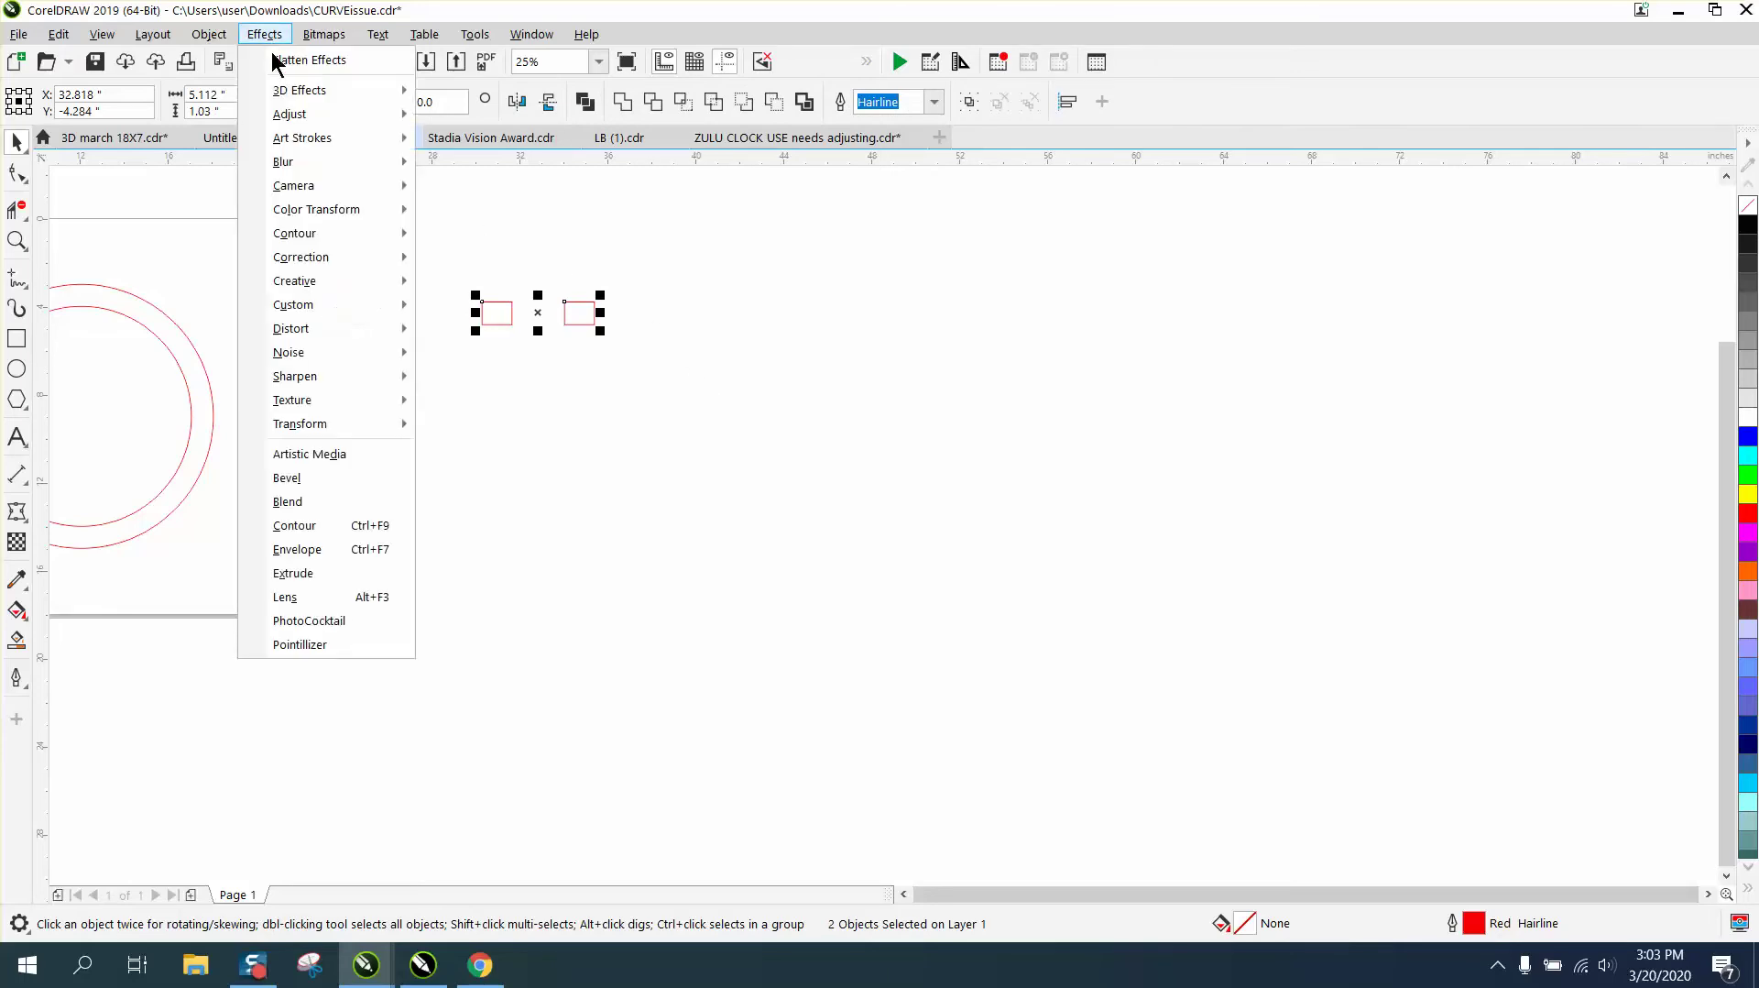
pyautogui.click(307, 501)
pyautogui.doubleClick(1495, 202)
pyautogui.write('10')
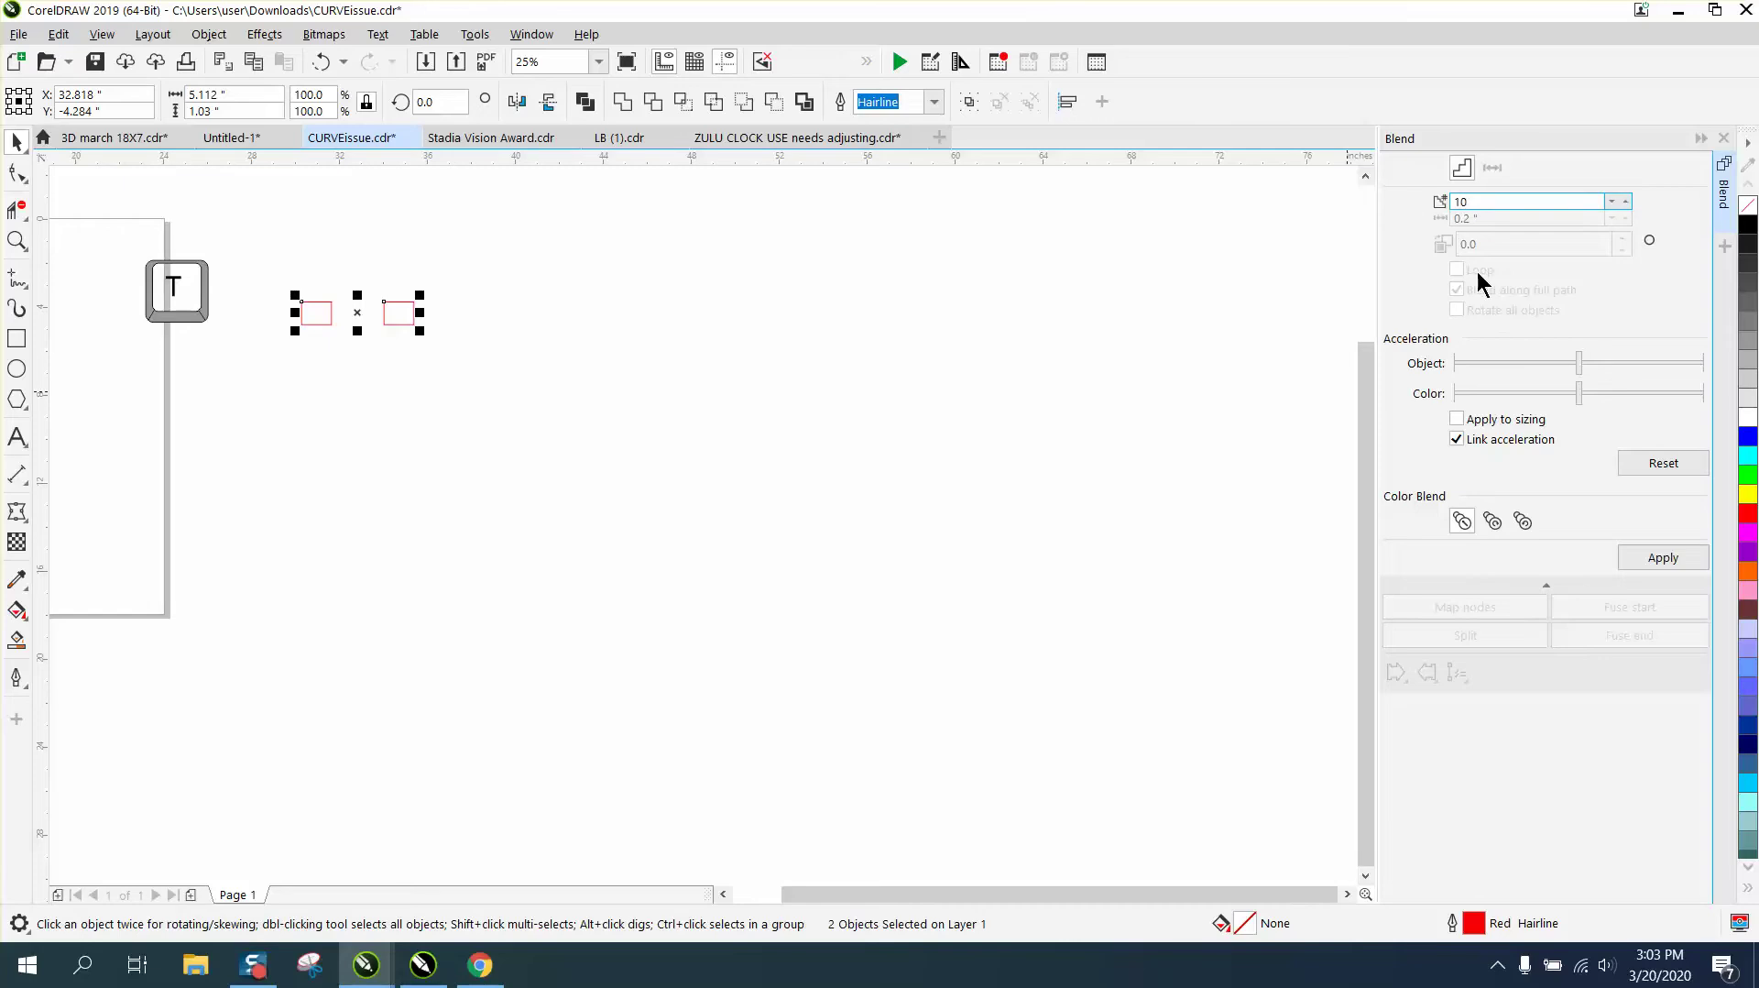
pyautogui.click(1662, 557)
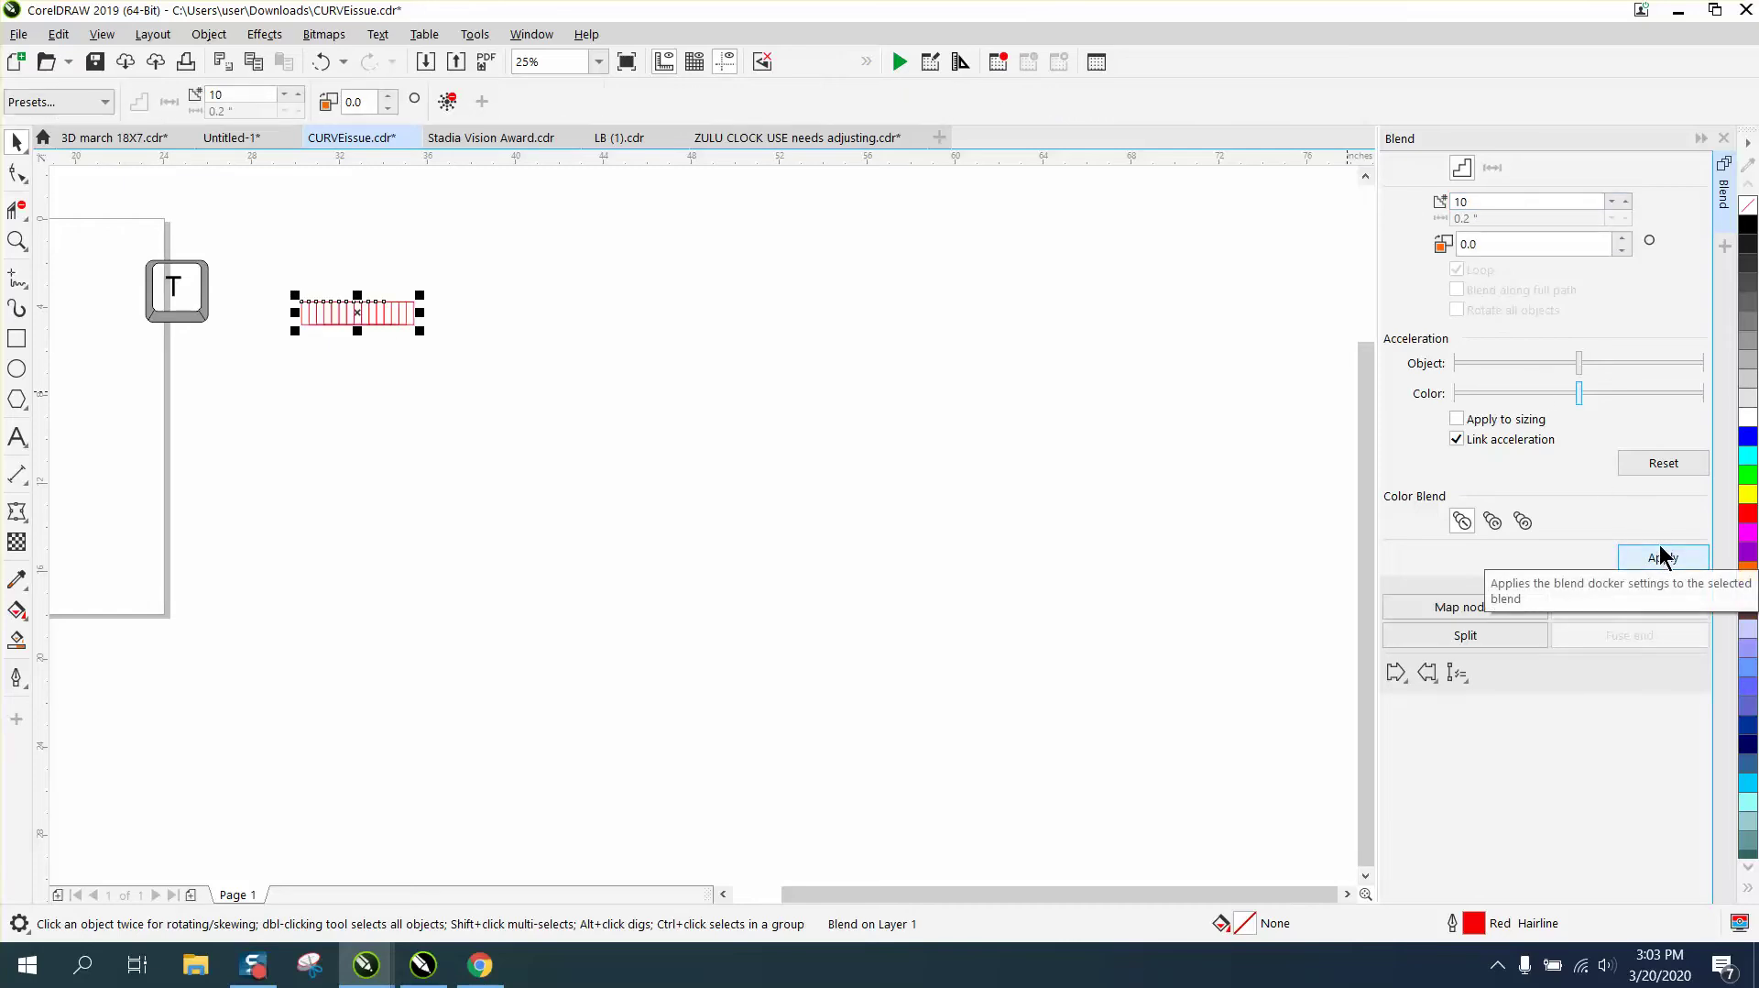
pyautogui.click(1068, 525)
pyautogui.scroll(-4, 1068, 528)
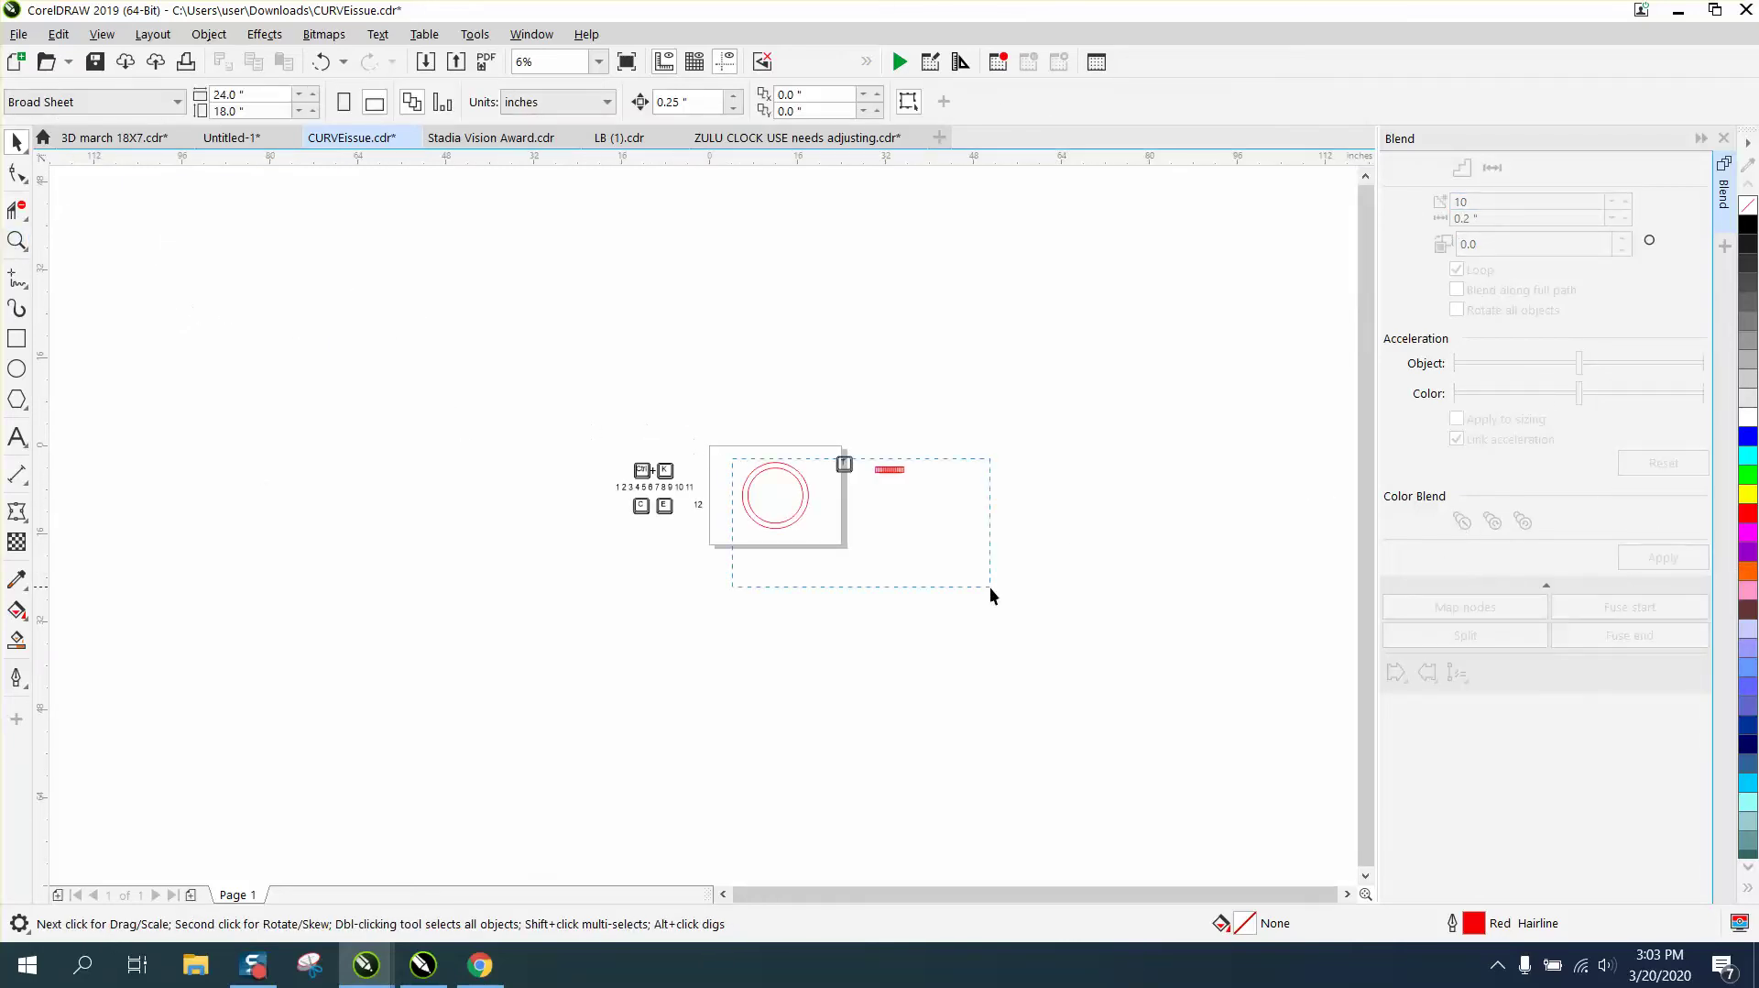
pyautogui.moveTo(991, 591); pyautogui.dragTo(992, 592)
pyautogui.click(752, 452)
# Turn the inner circle into an open arc with a 330° ending angle.
pyautogui.click(17, 241)
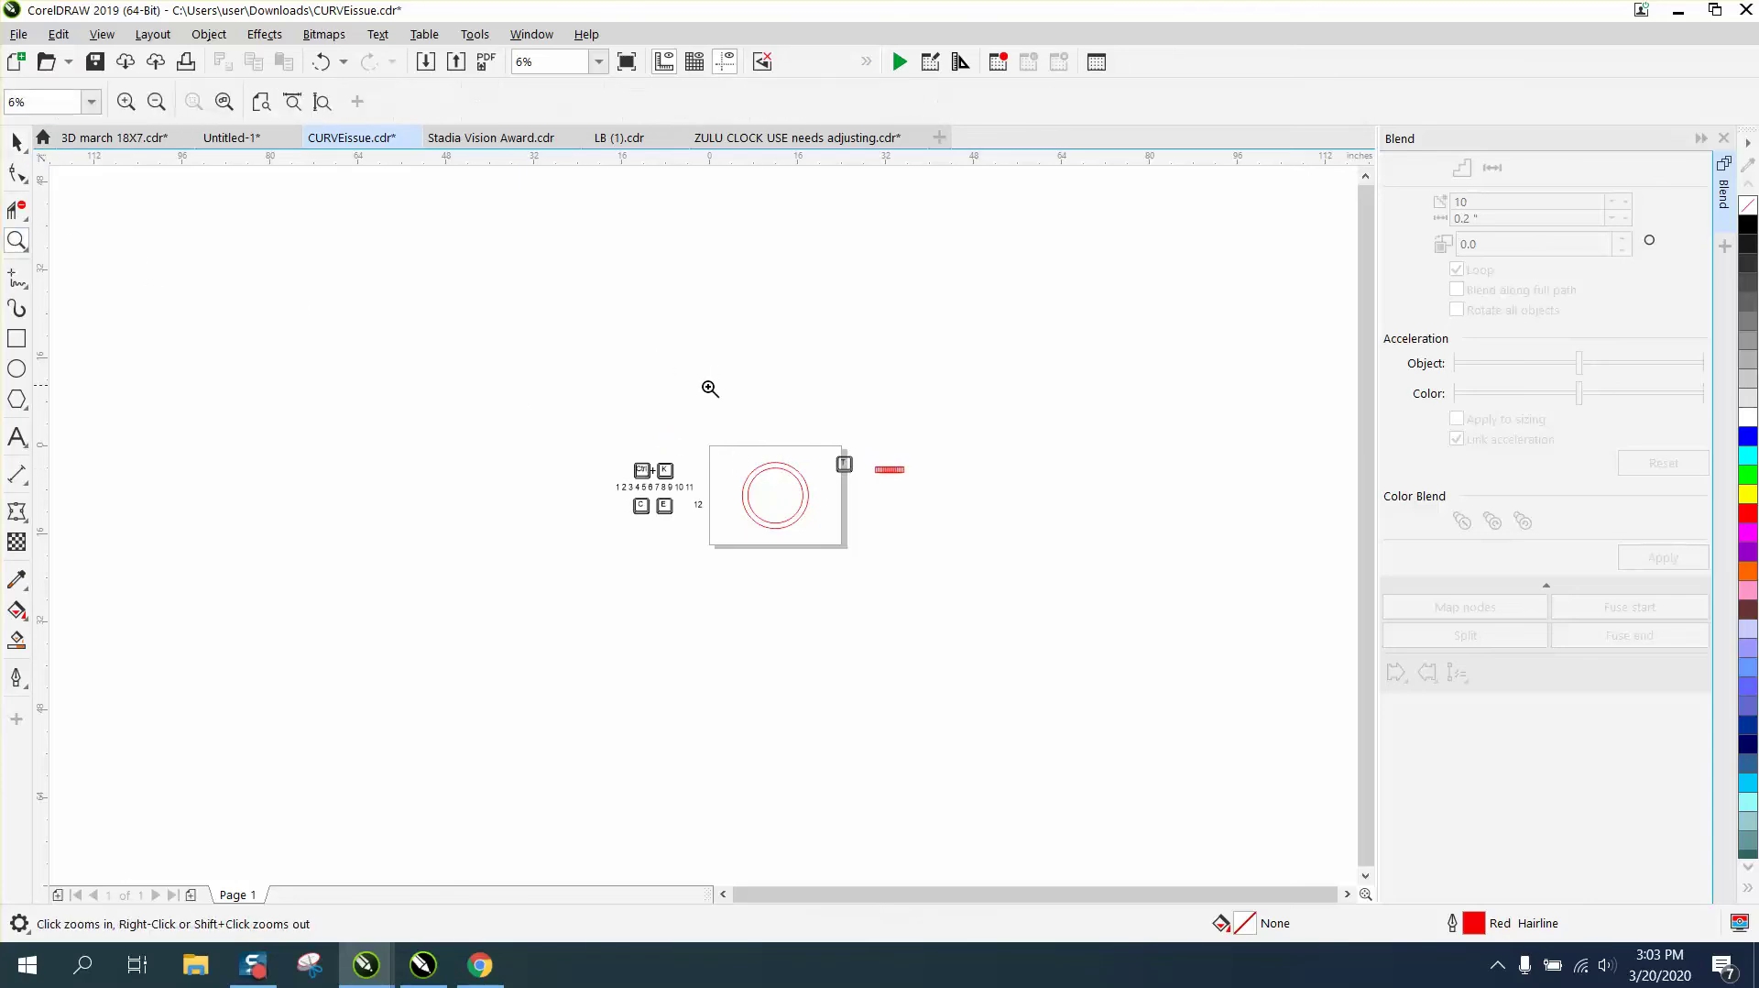
pyautogui.click(732, 466)
pyautogui.click(16, 142)
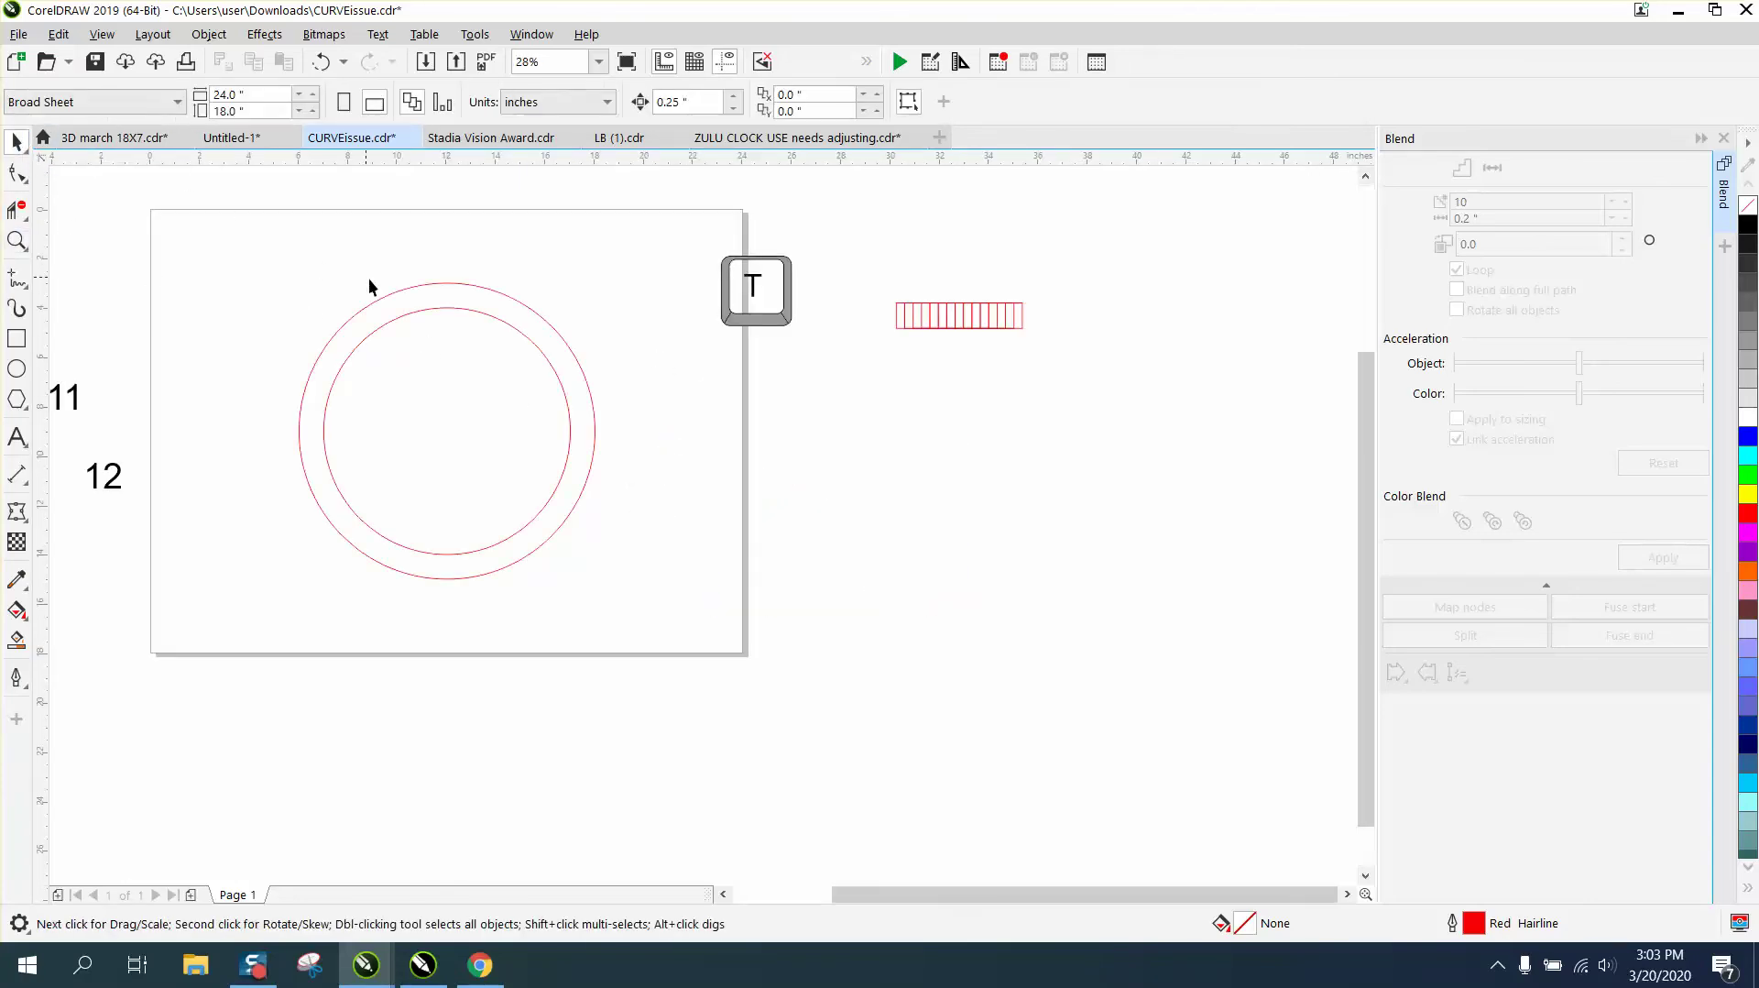
pyautogui.click(404, 315)
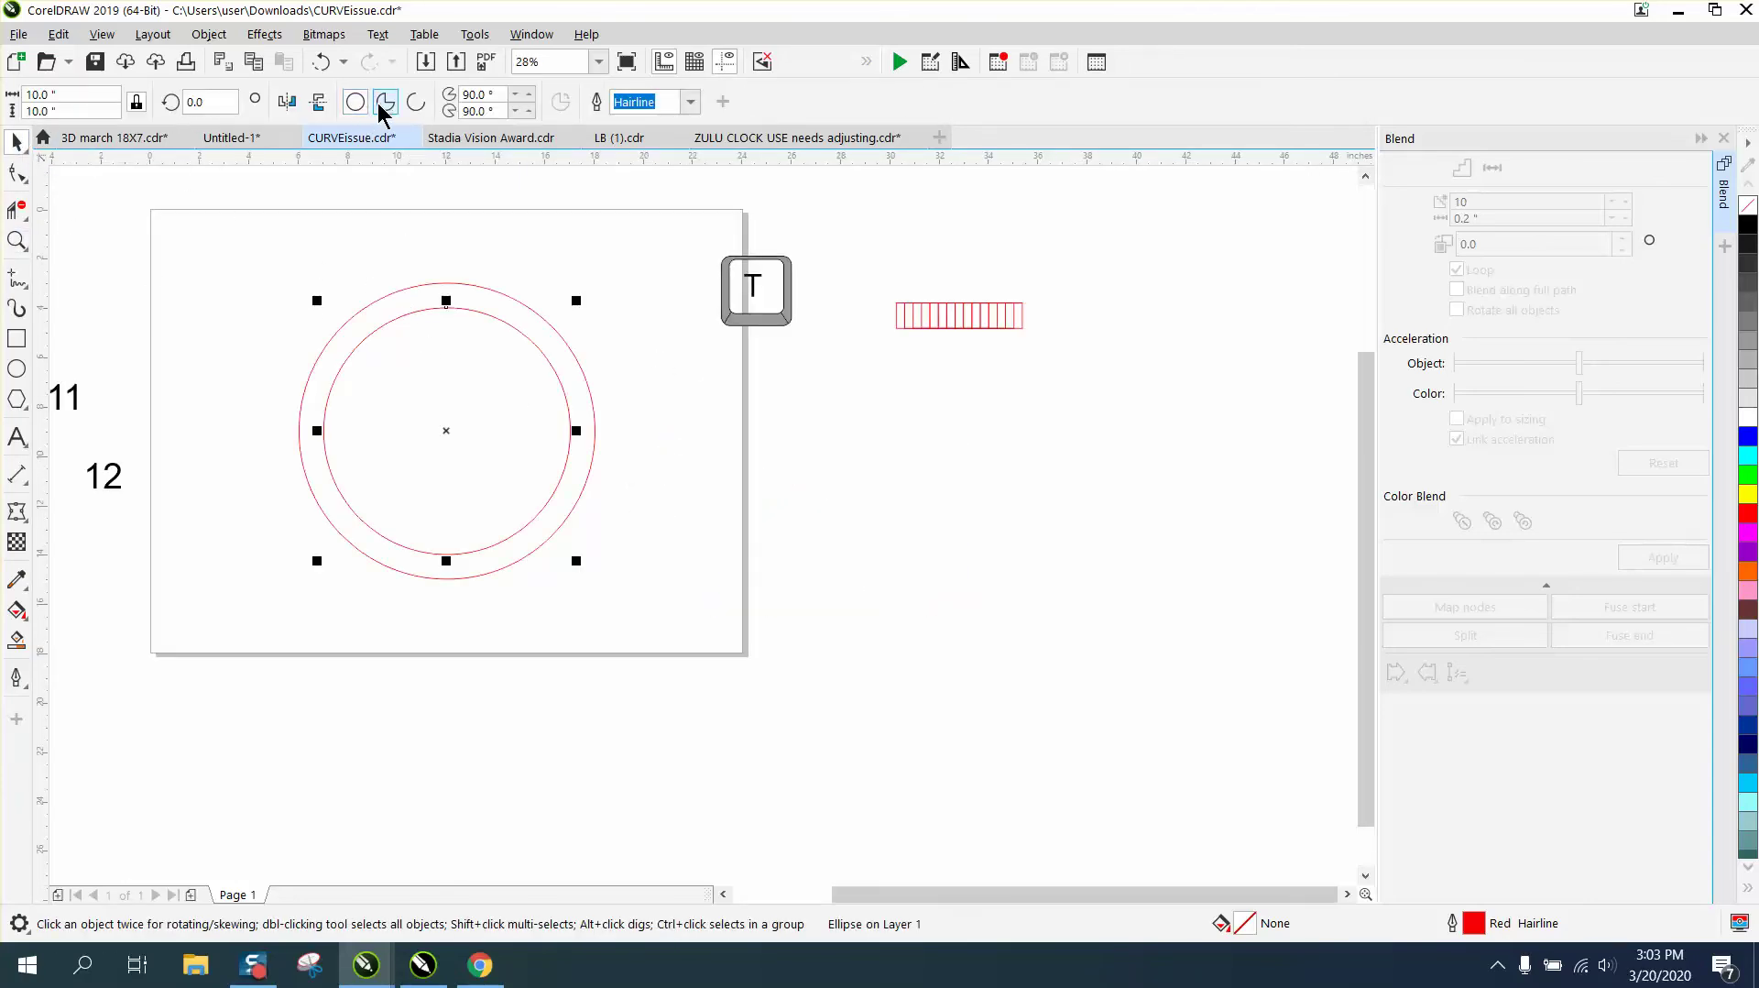
pyautogui.click(416, 103)
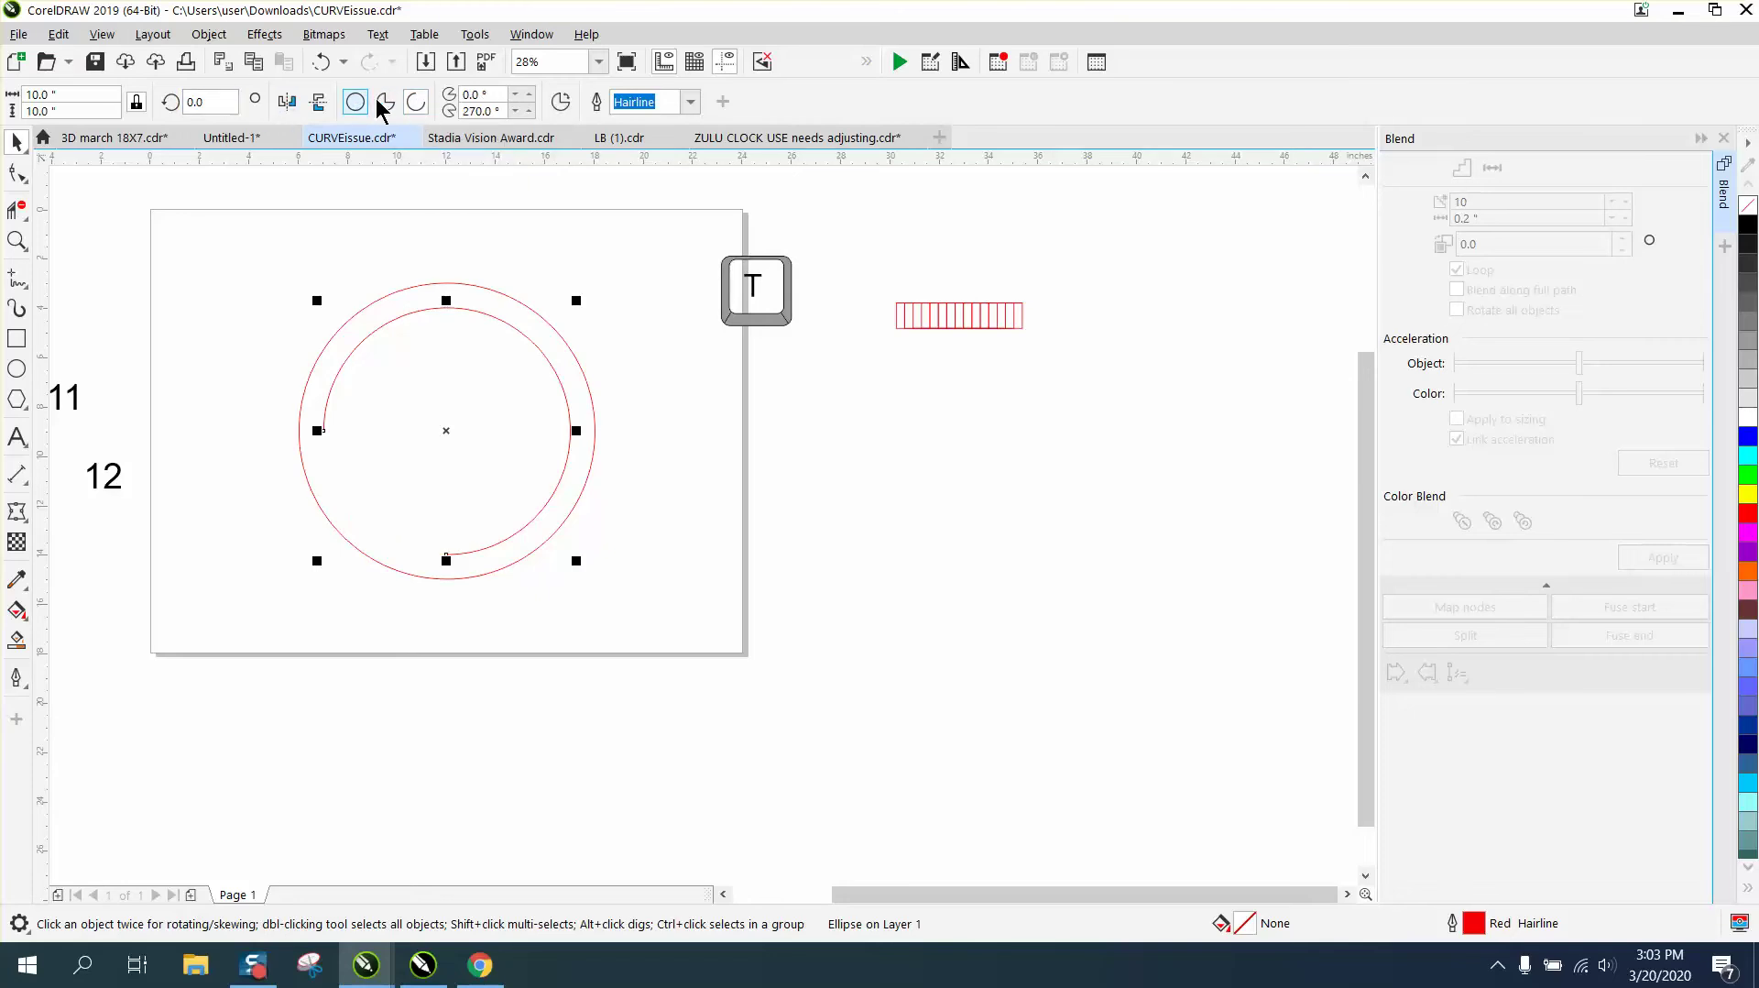
pyautogui.click(462, 112)
pyautogui.write('330')
pyautogui.press('Return')
# Set the inner arc's start angle to 240°, leaving its gap at the top.
pyautogui.moveTo(326, 432); pyautogui.dragTo(333, 386)
pyautogui.click(316, 64)
pyautogui.click(445, 426)
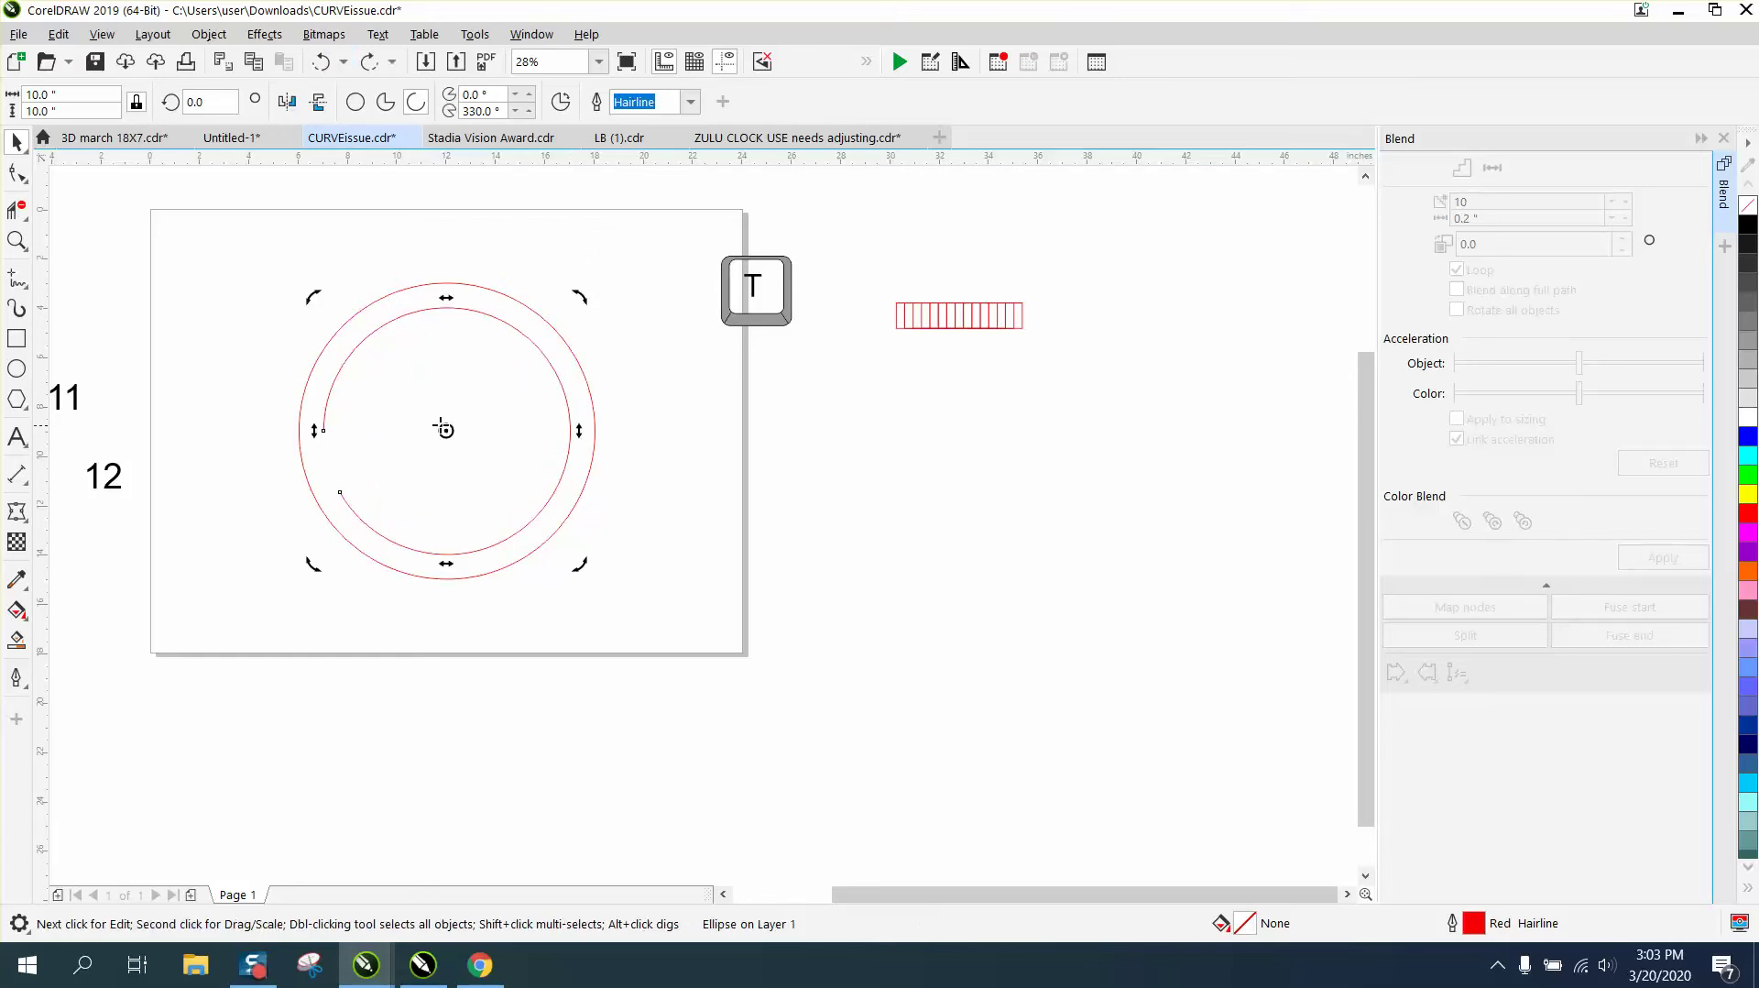
pyautogui.moveTo(323, 428); pyautogui.dragTo(448, 314)
pyautogui.click(176, 103)
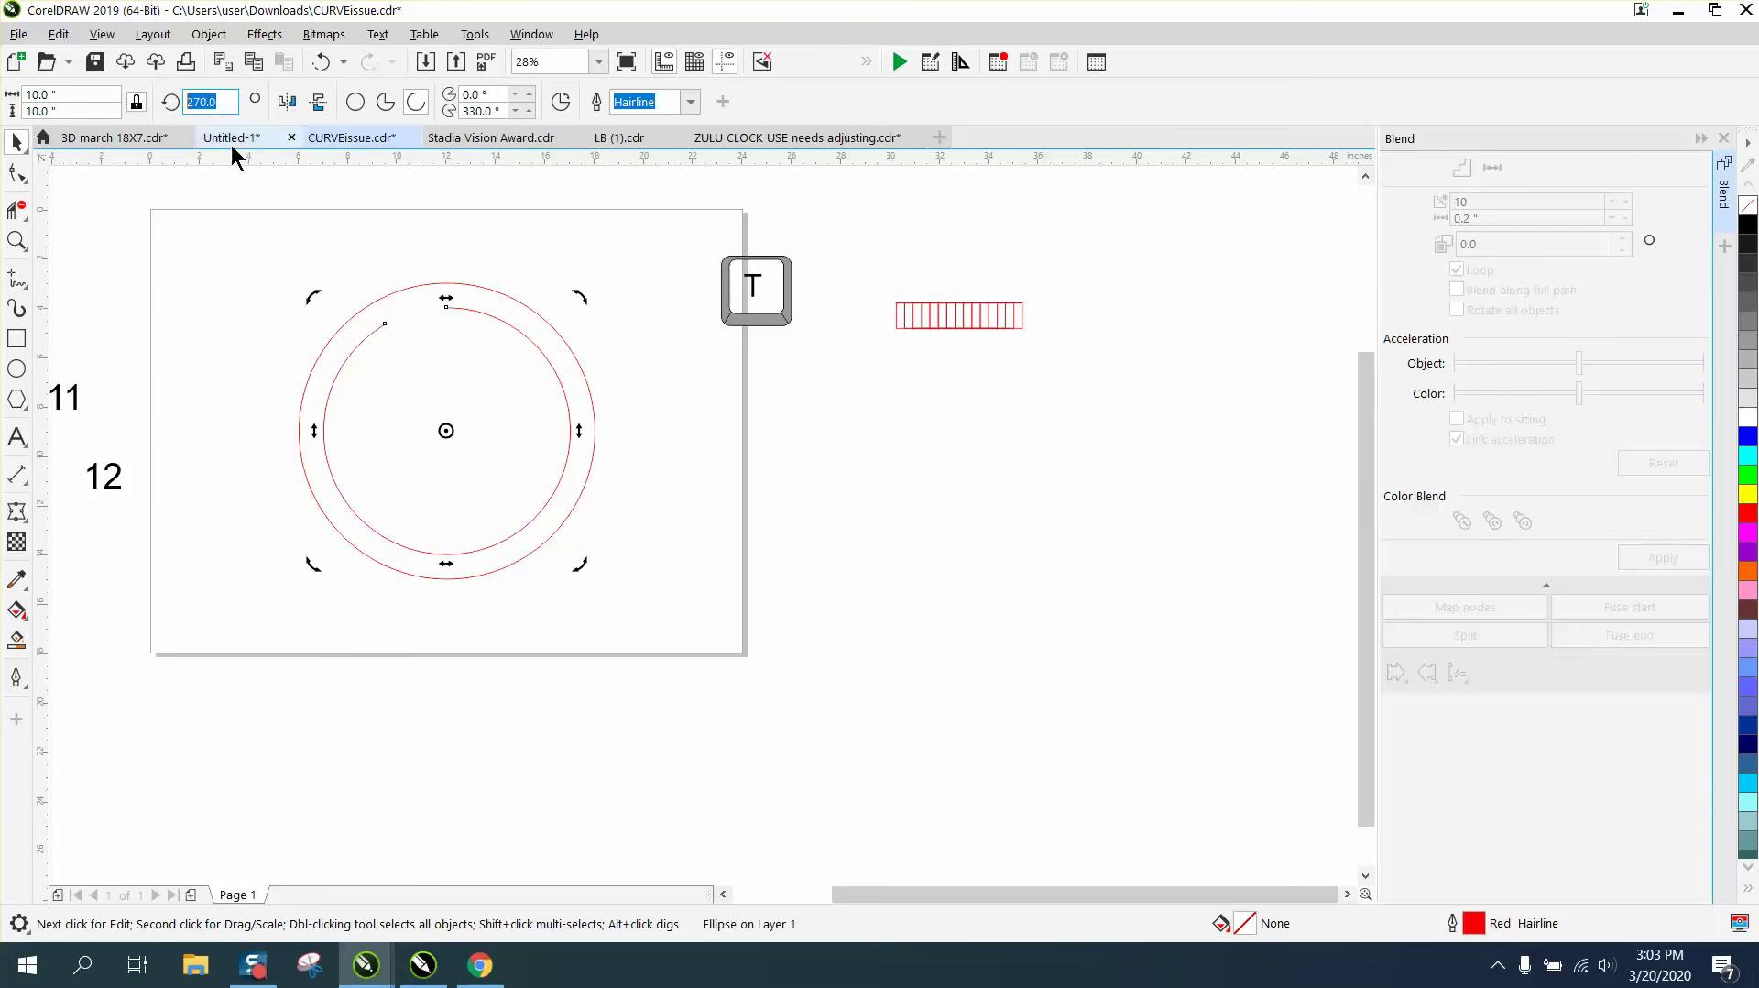
pyautogui.write('240')
pyautogui.press('Return')
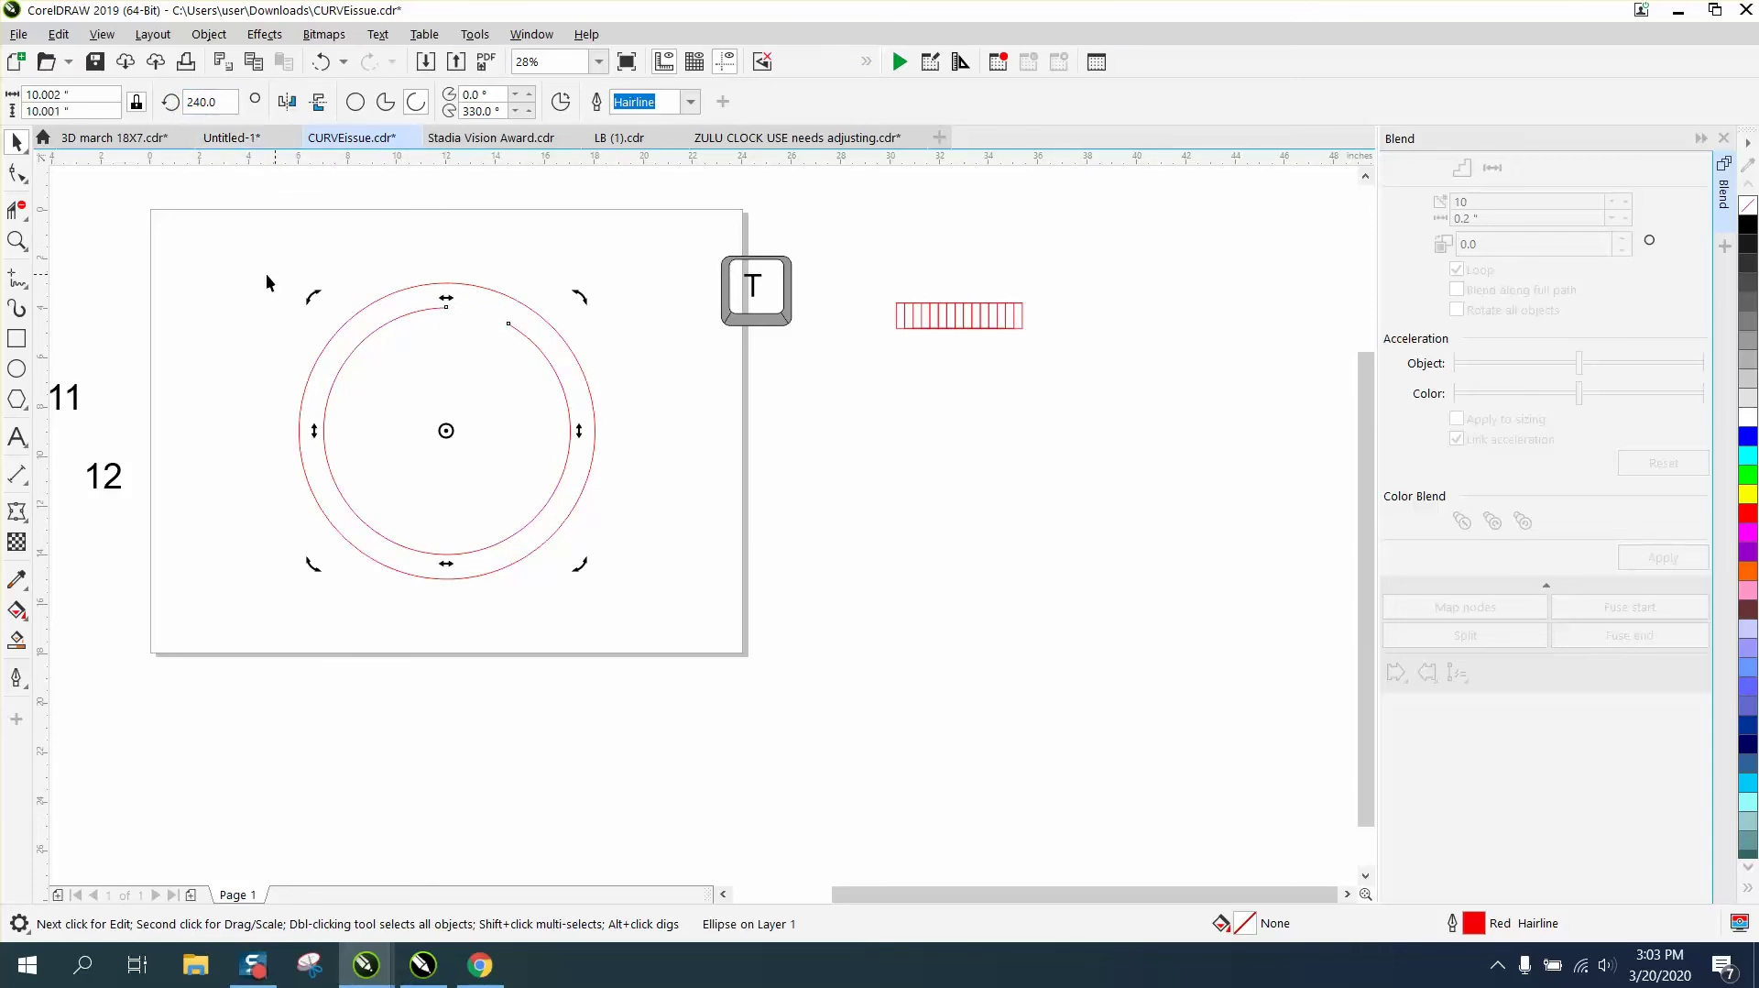
# Add a vertical guideline centred on the page and select the blended rectangles.
pyautogui.moveTo(206, 261); pyautogui.dragTo(212, 255)
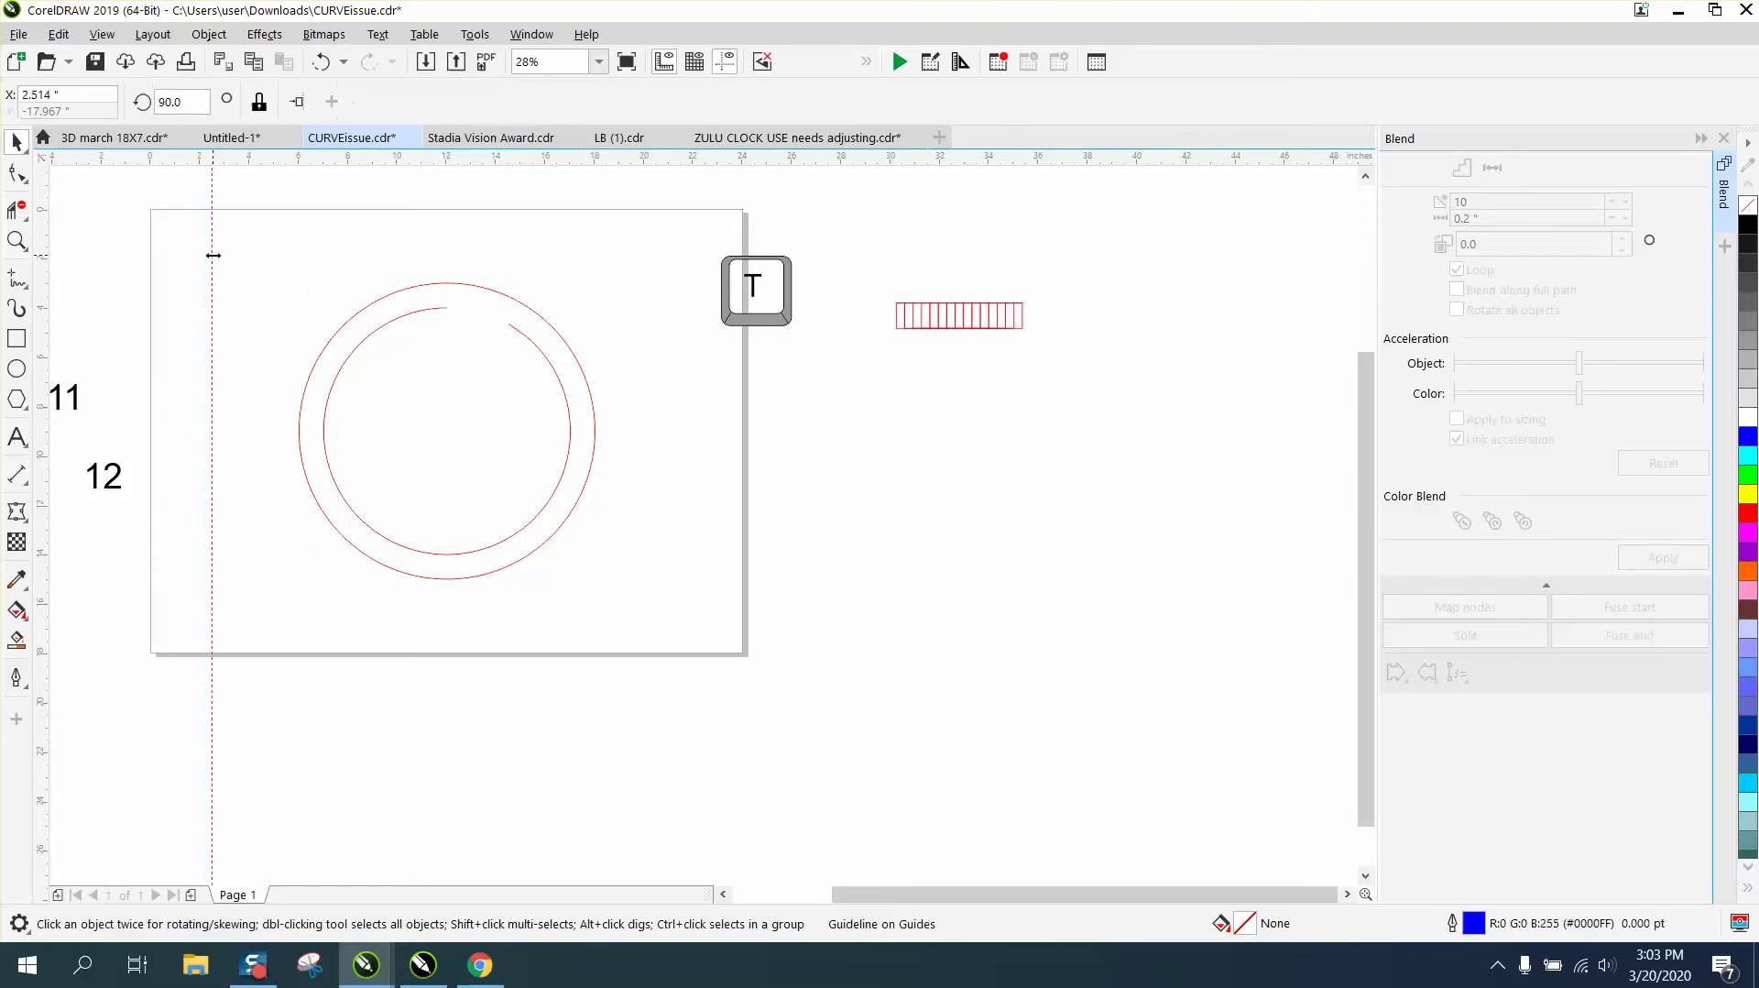
pyautogui.press('p')
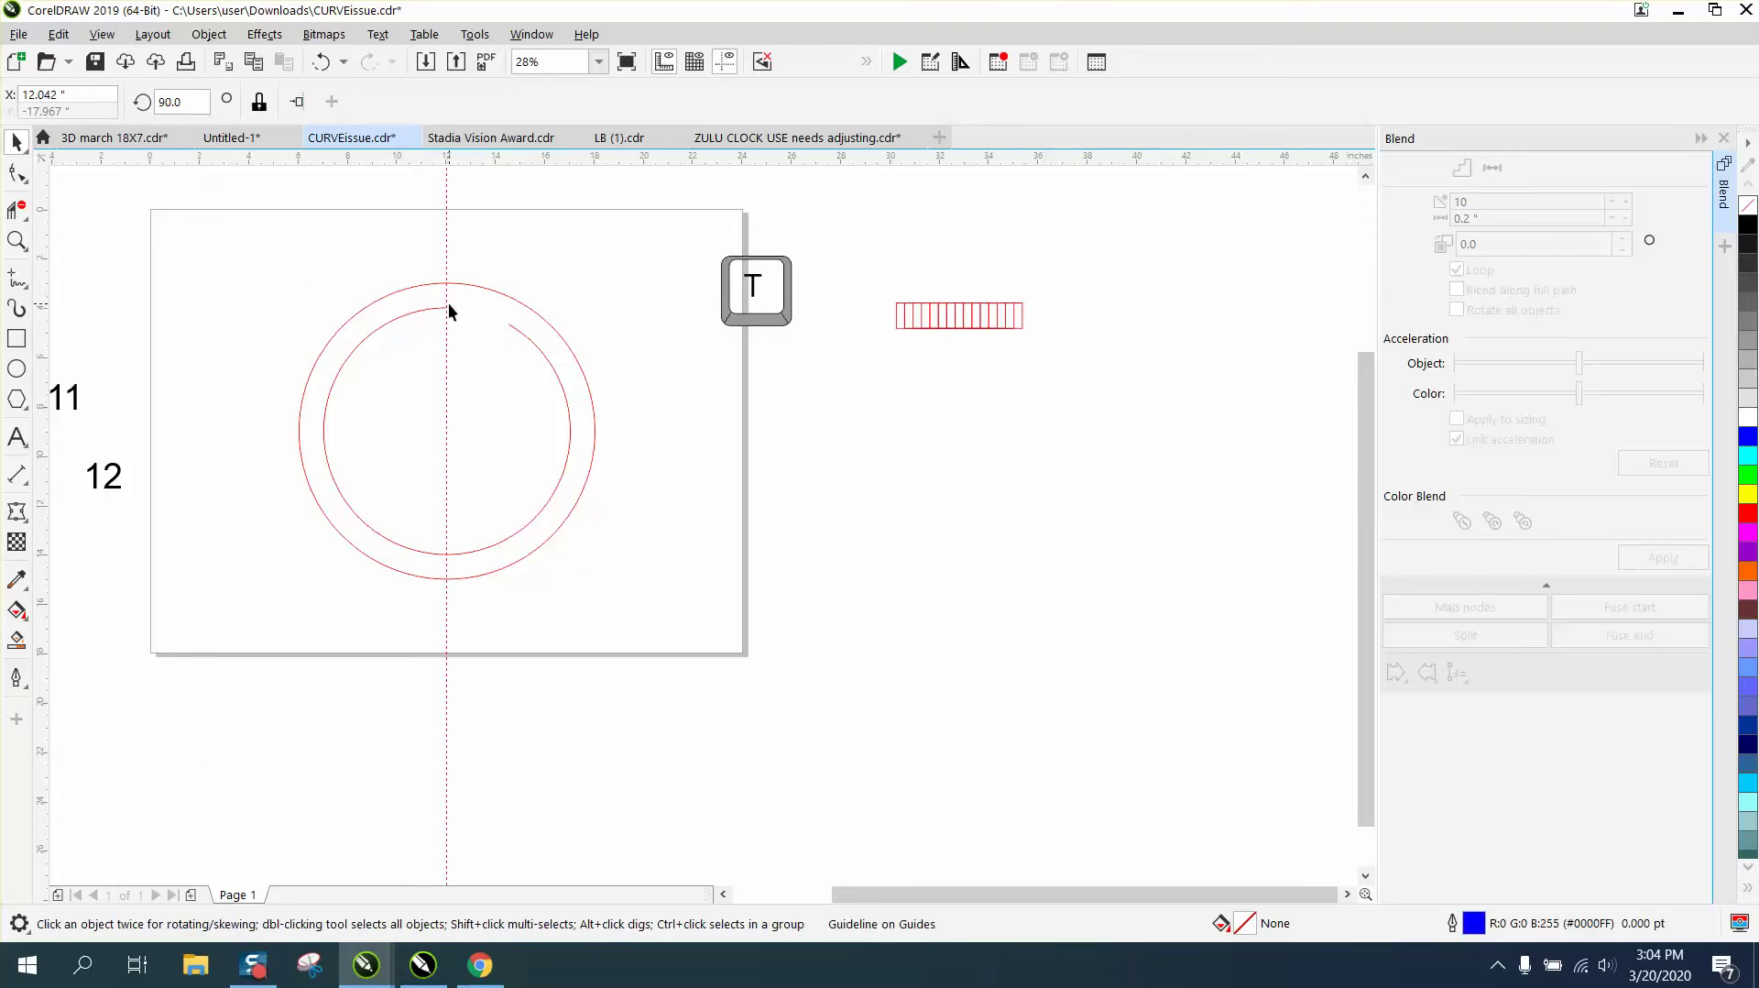
pyautogui.moveTo(1057, 365); pyautogui.dragTo(1059, 366)
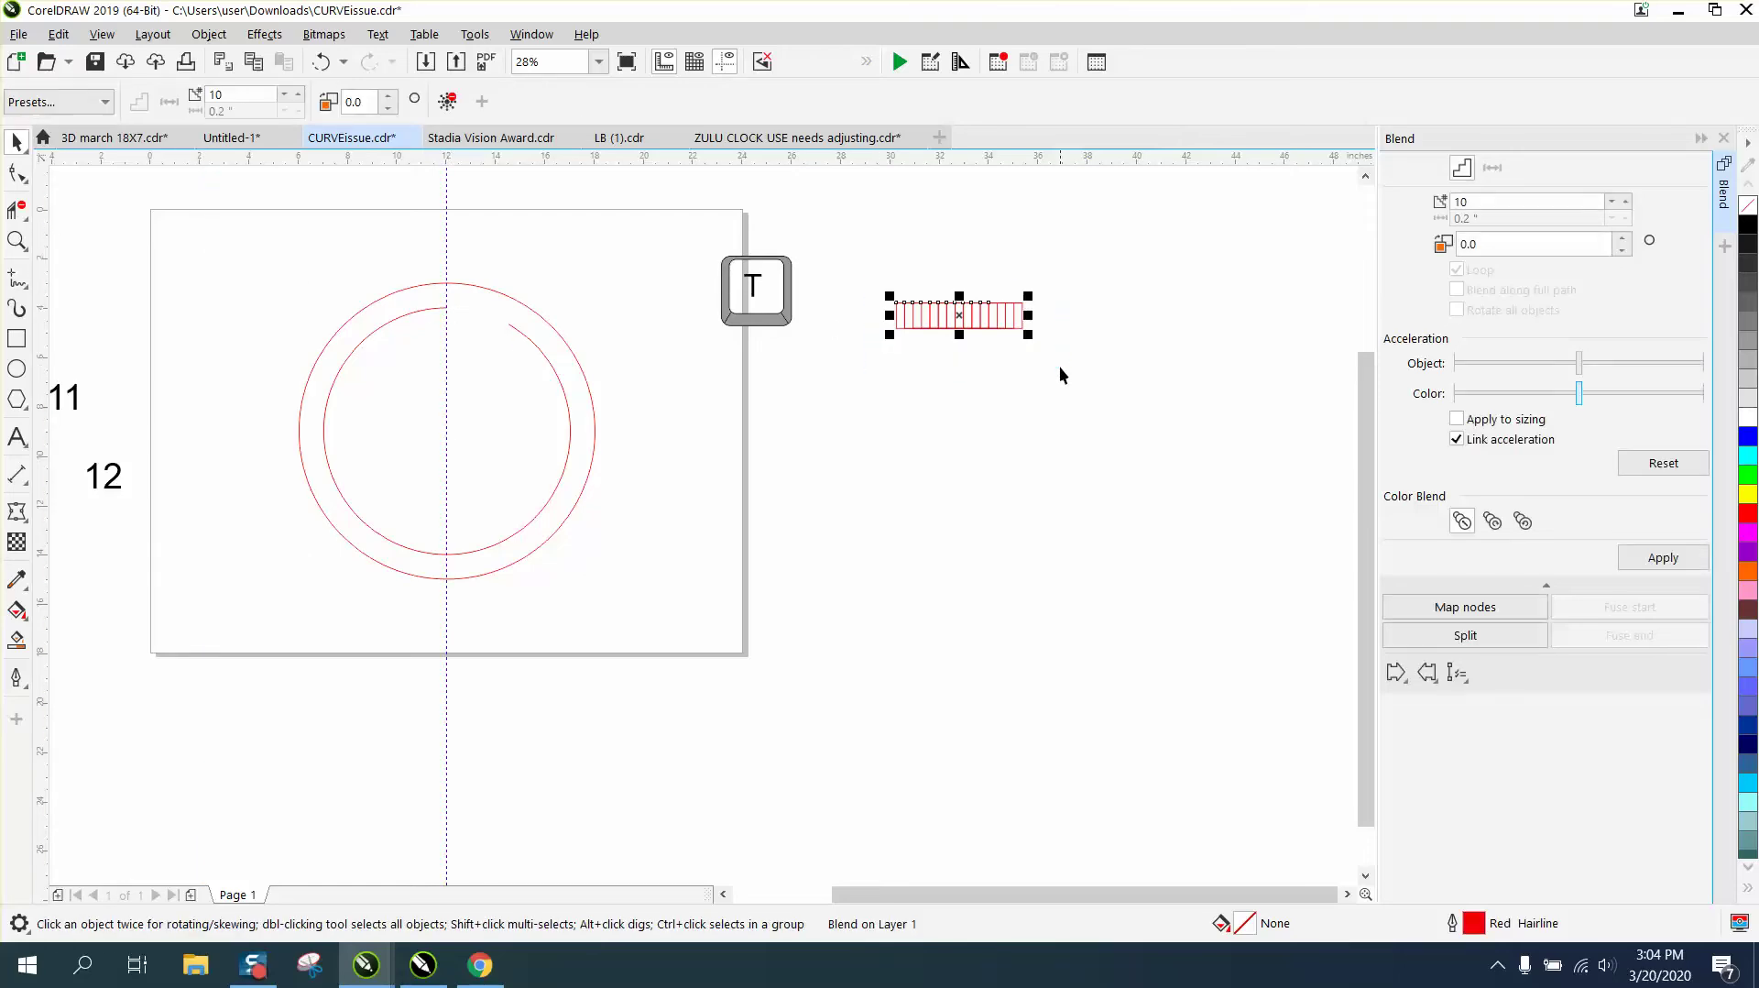
# Attach the blend to the inner circle as a new path, blending along the full path.
pyautogui.click(1464, 676)
pyautogui.click(1486, 701)
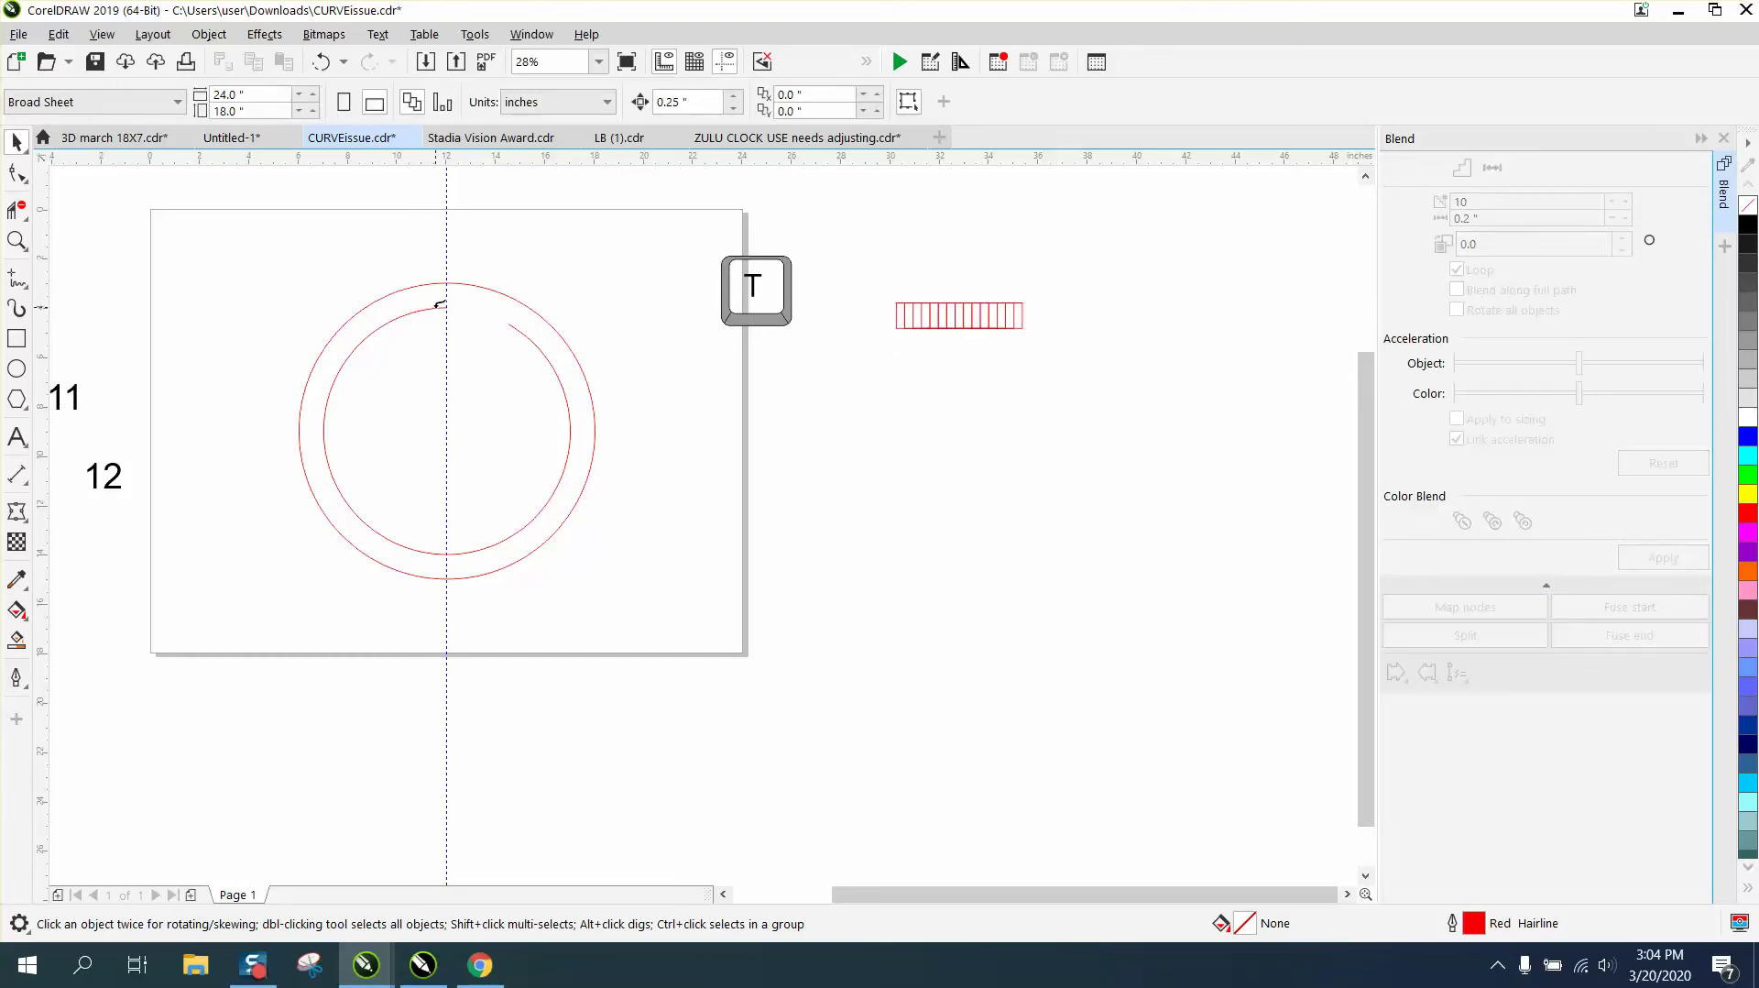
pyautogui.click(440, 306)
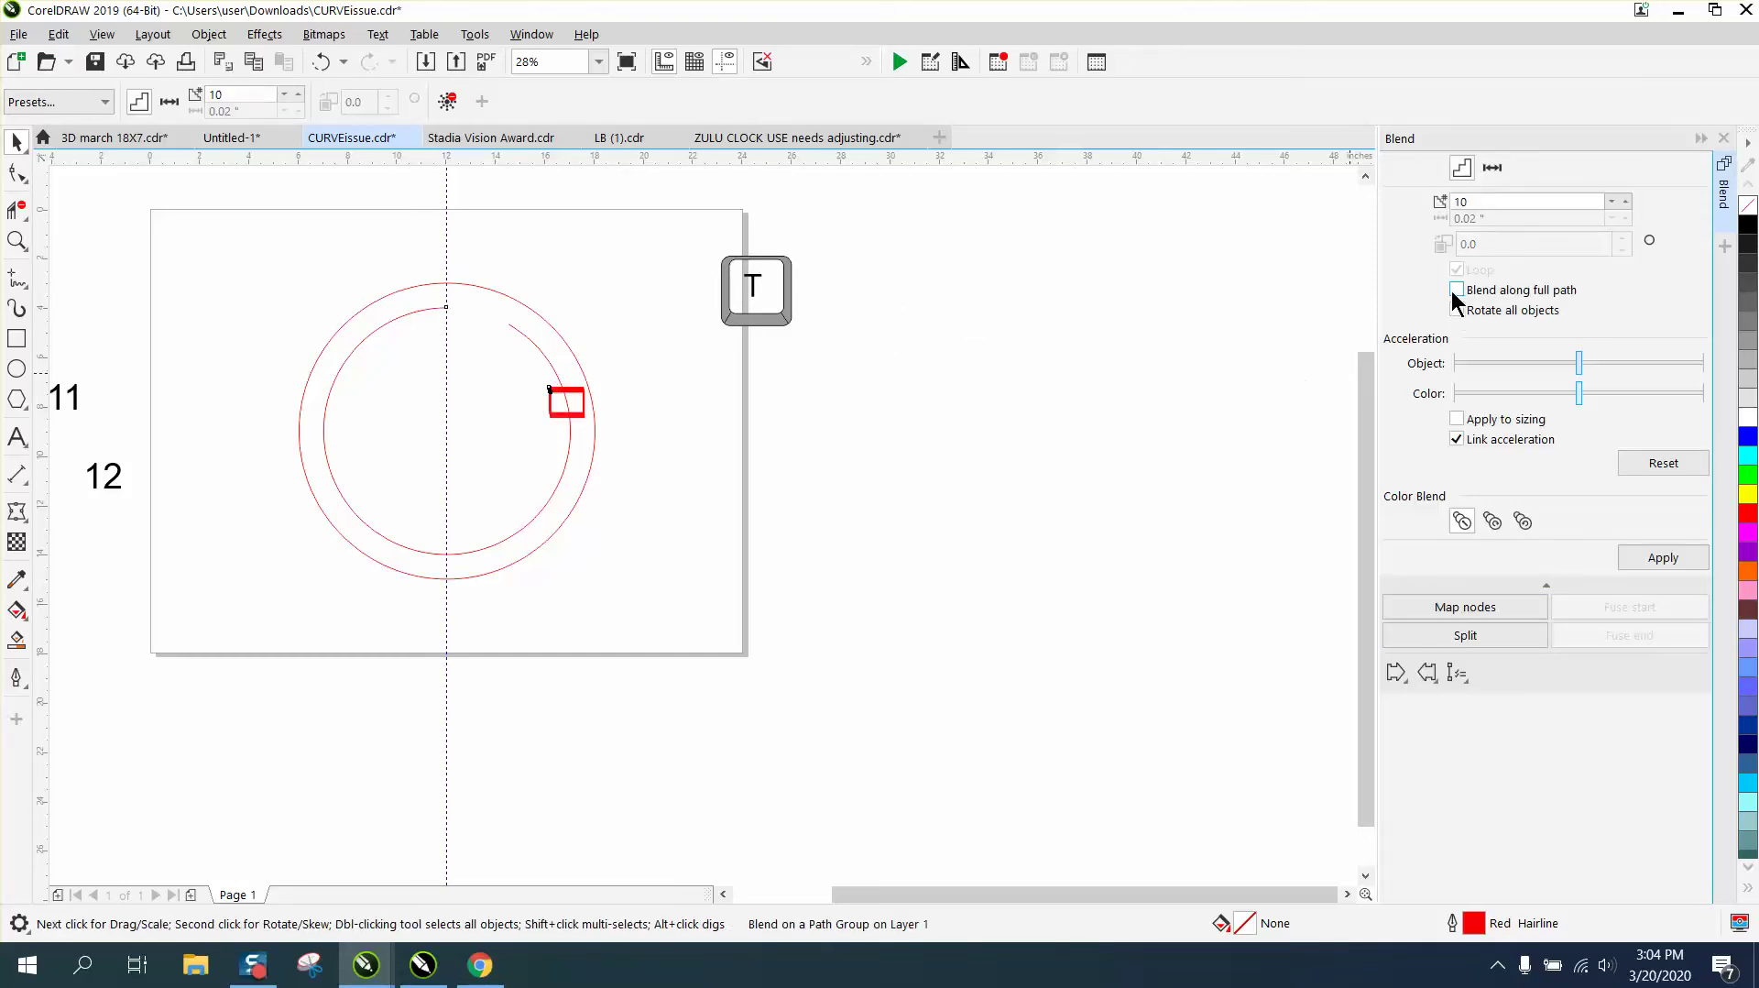
pyautogui.click(1657, 559)
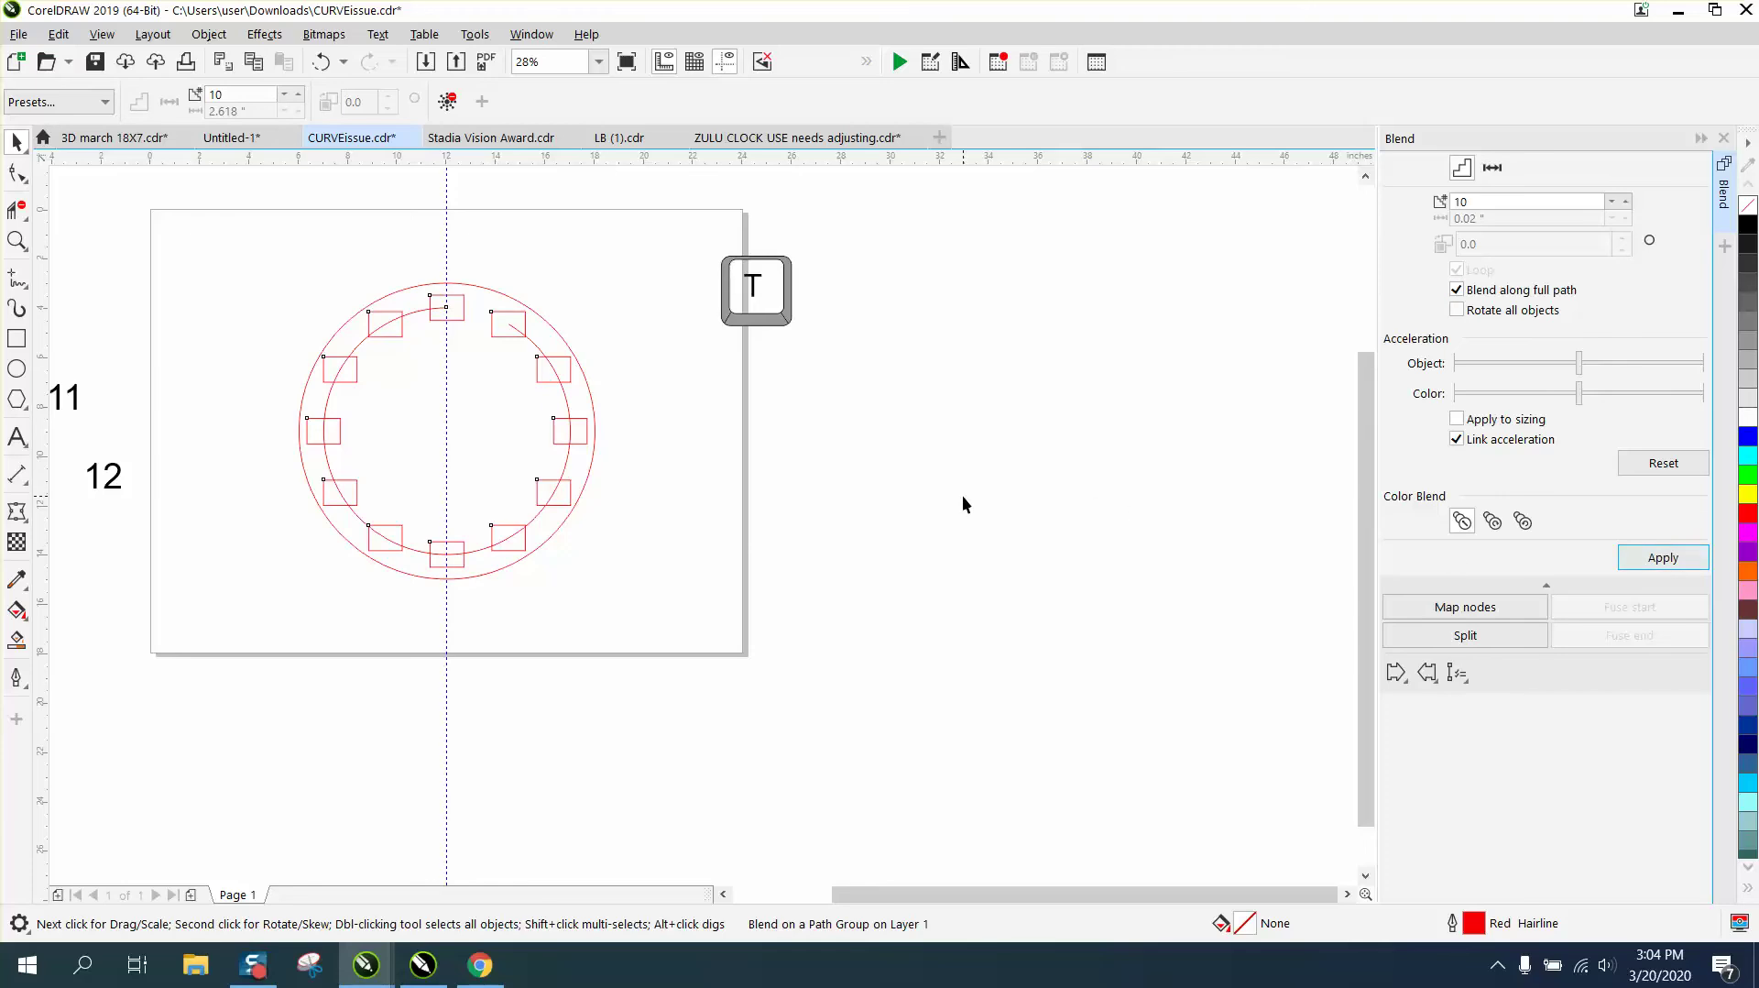
pyautogui.moveTo(246, 237); pyautogui.dragTo(694, 608)
# Break the blend apart and delete the inner circle path.
pyautogui.click(208, 34)
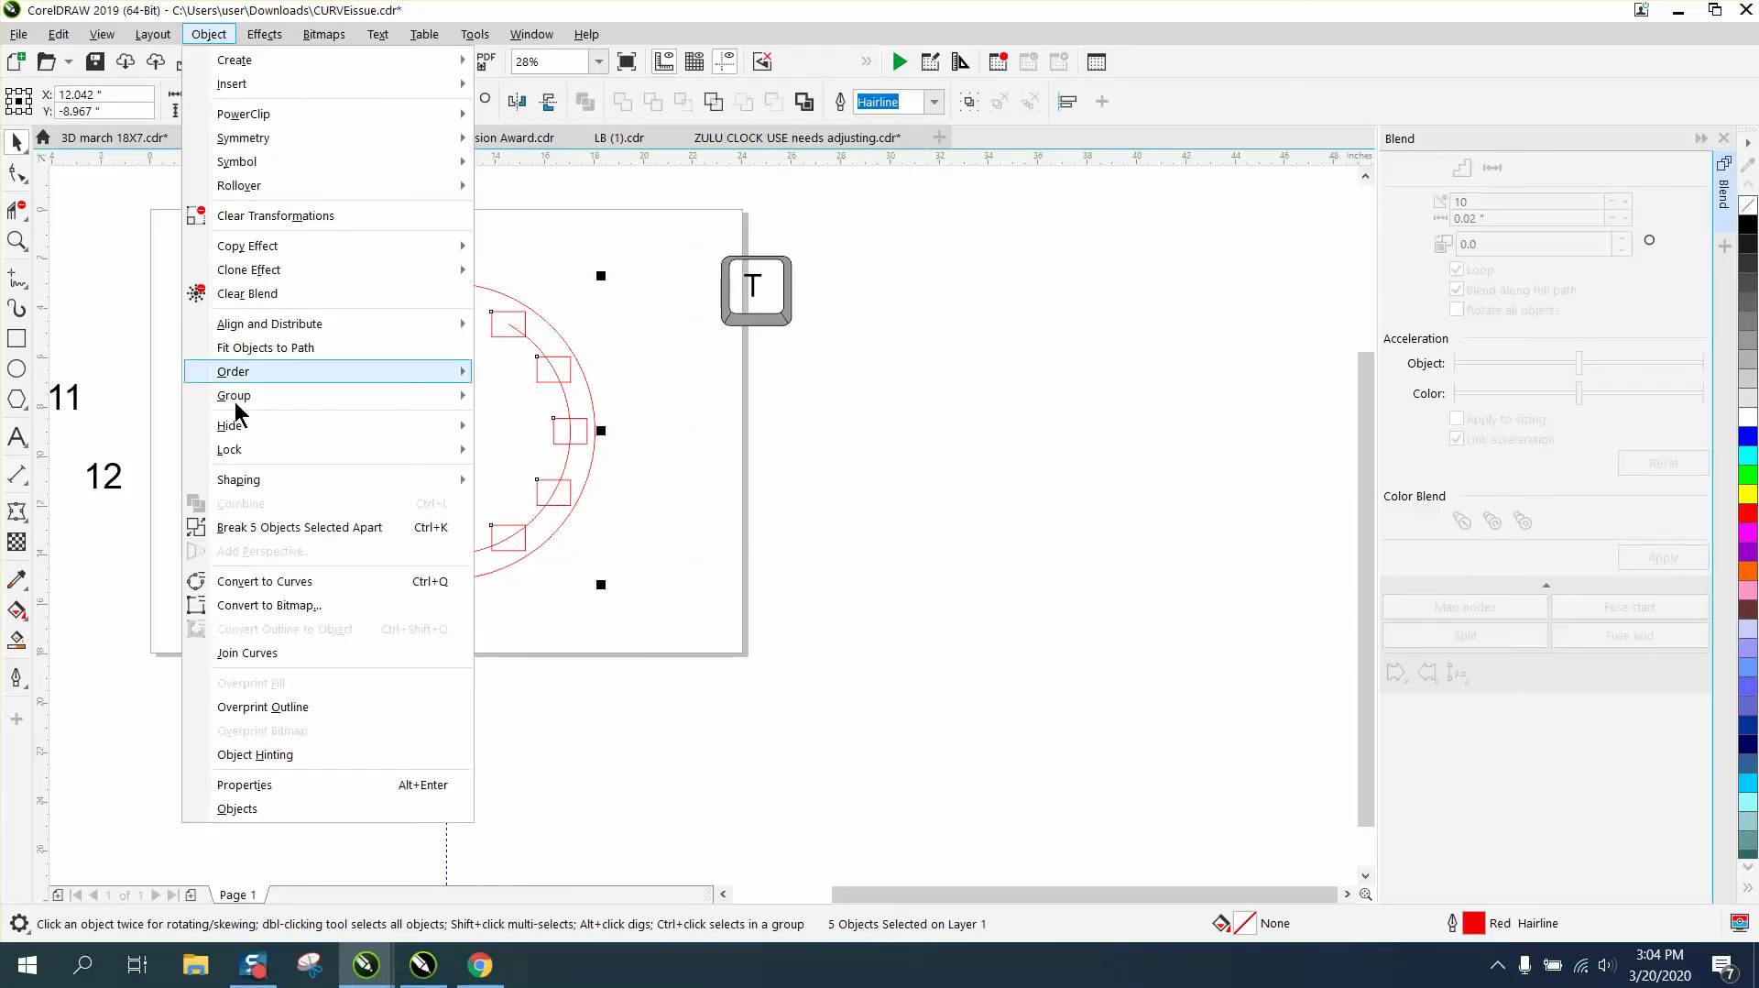
pyautogui.click(279, 528)
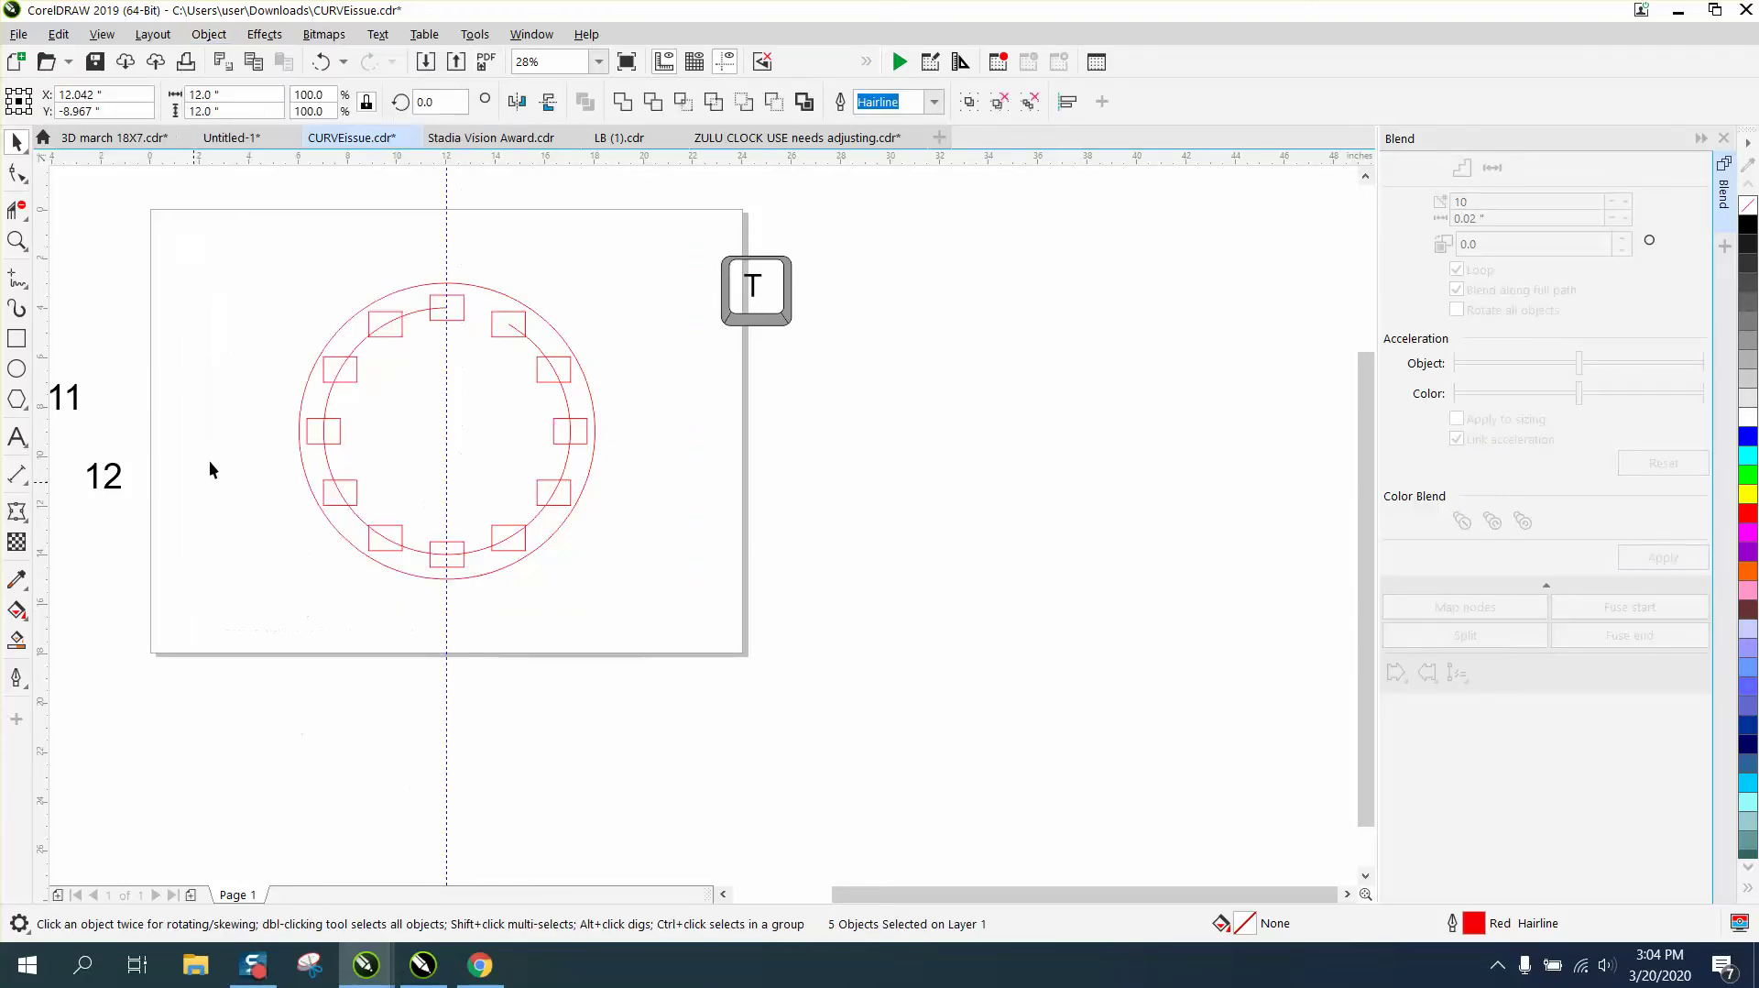
pyautogui.click(412, 312)
pyautogui.press('Delete')
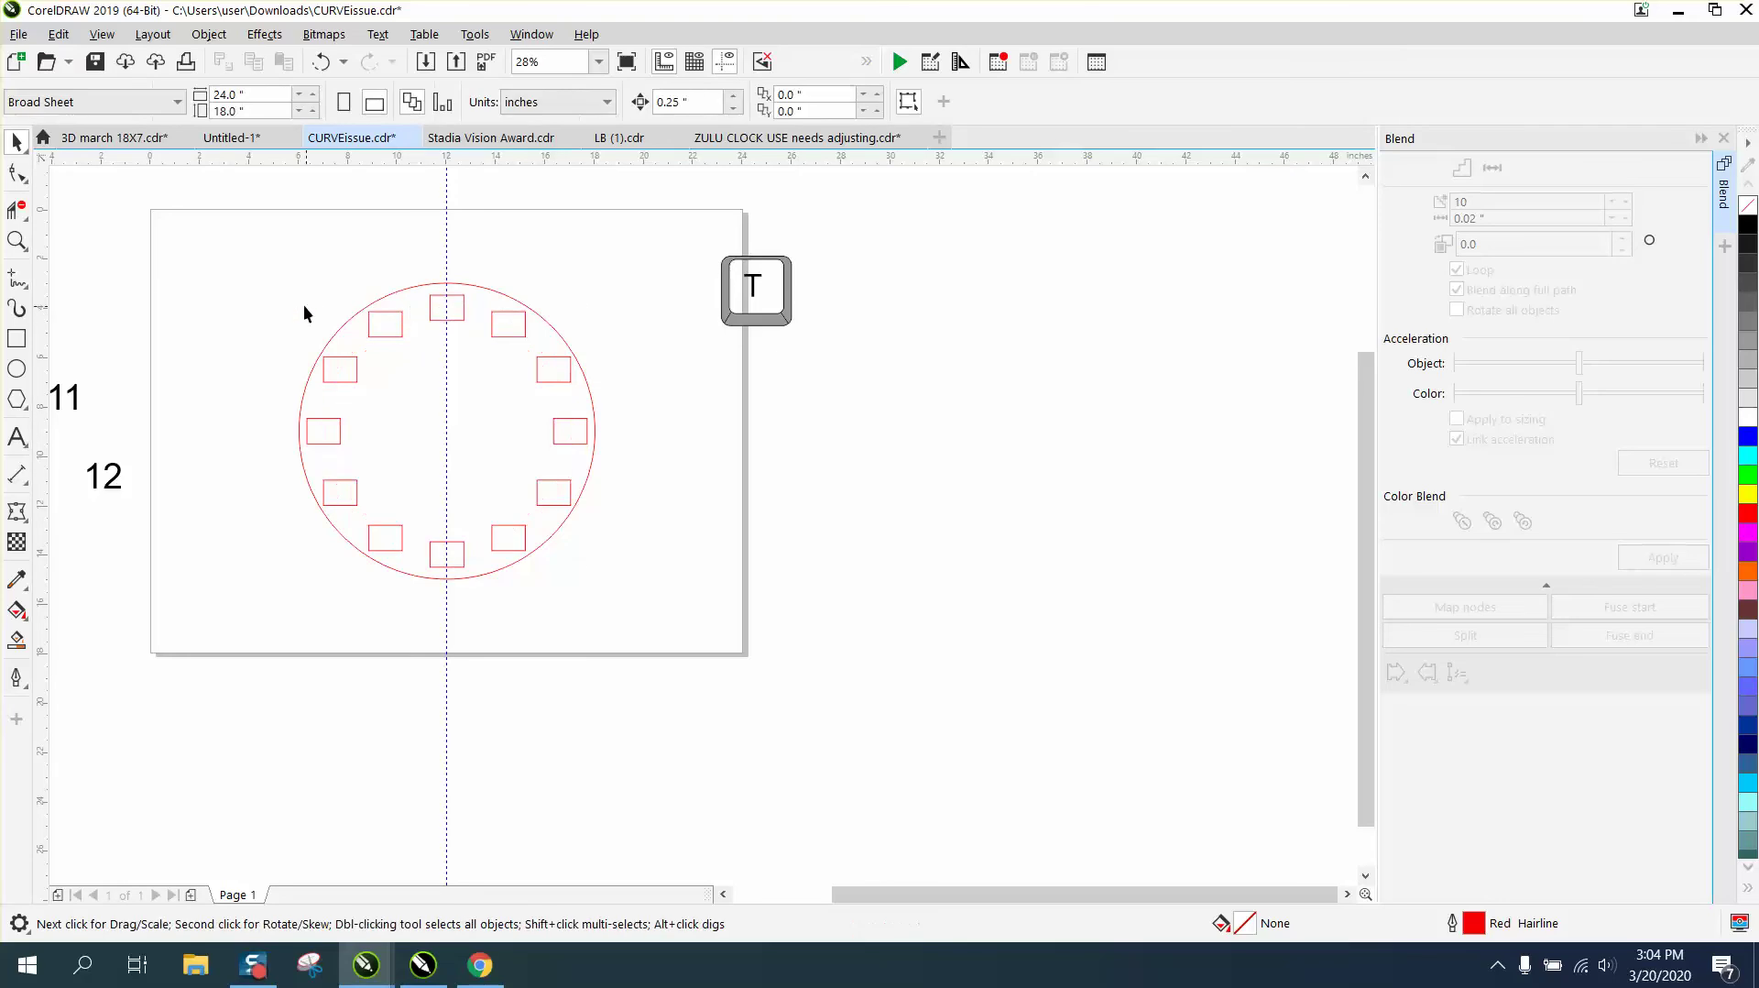
# Ungroup the remaining clock pieces into twelve separate rectangles.
pyautogui.moveTo(693, 594); pyautogui.dragTo(694, 597)
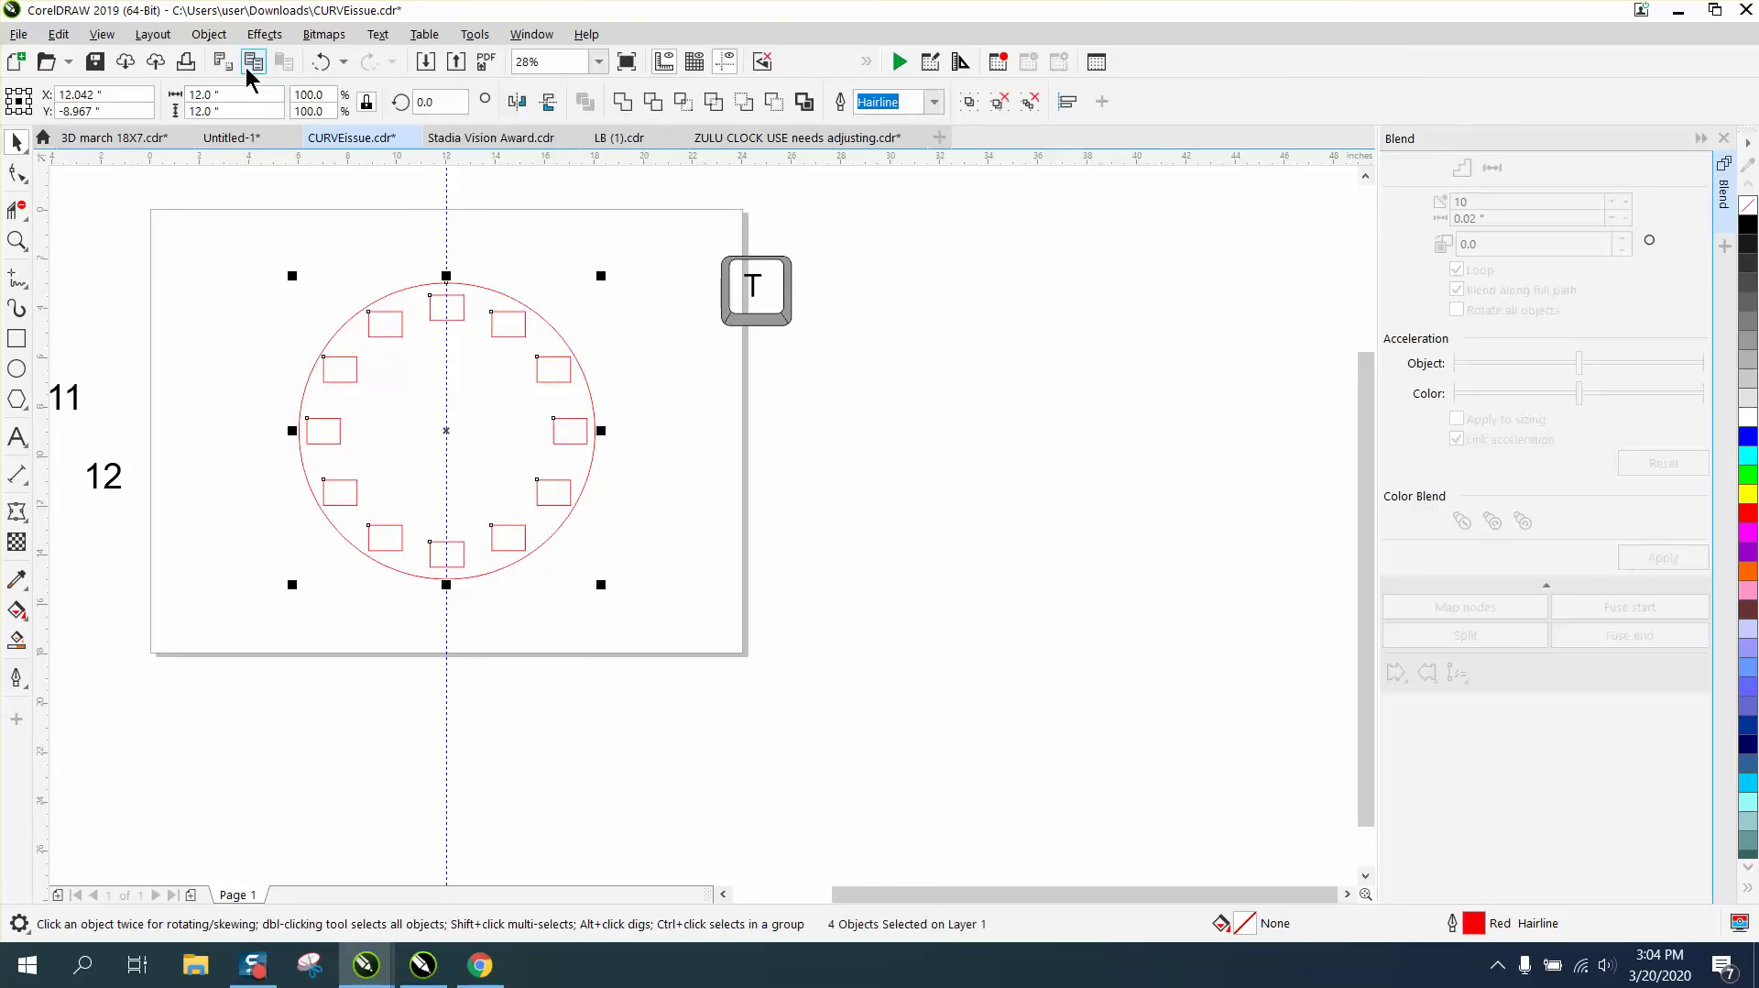
pyautogui.click(208, 34)
pyautogui.moveTo(463, 396)
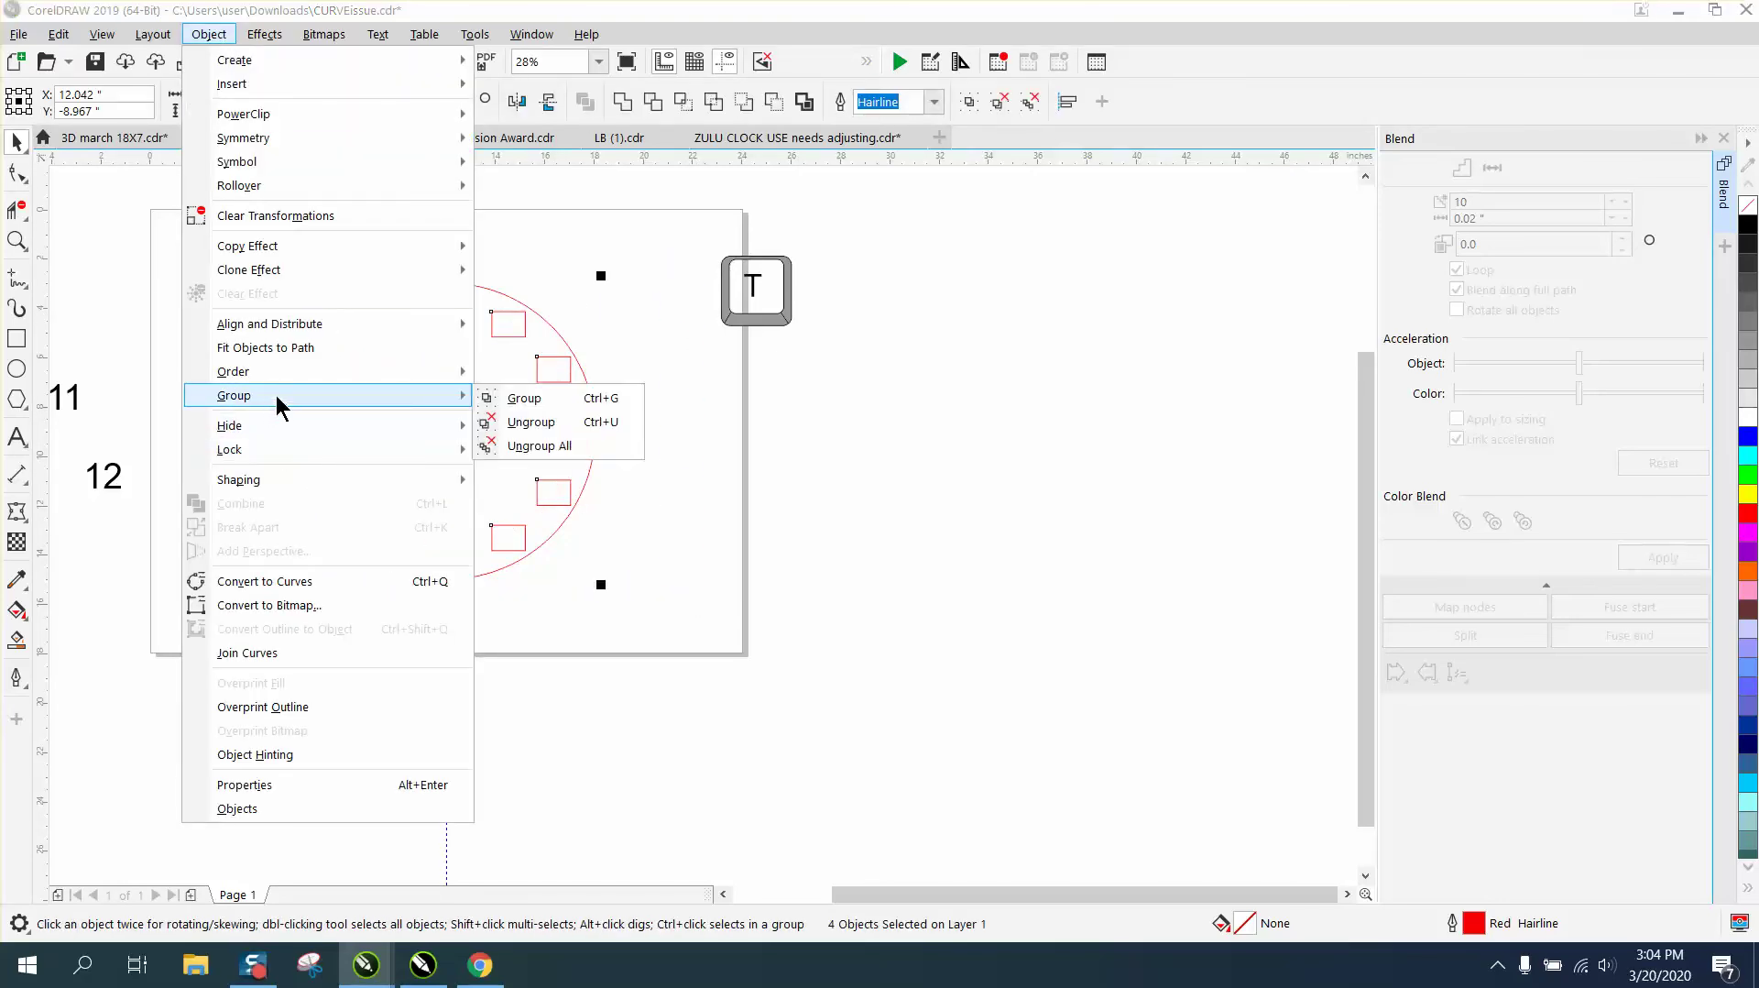
pyautogui.click(530, 420)
pyautogui.click(651, 393)
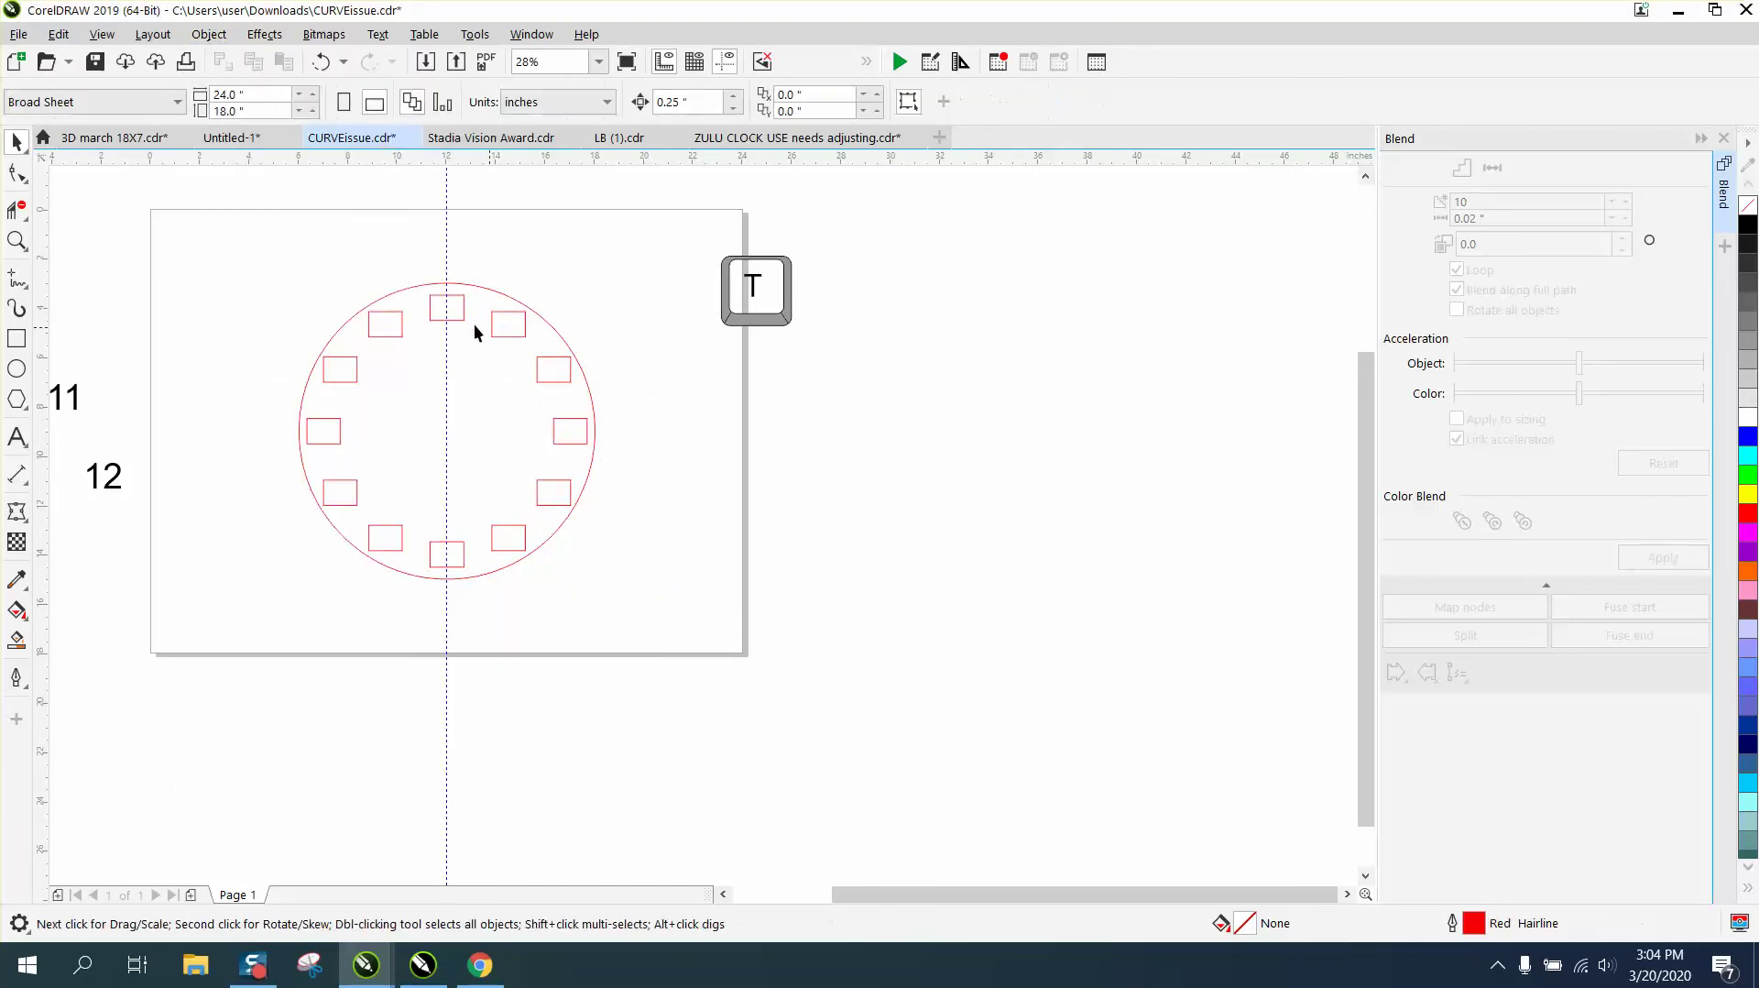
pyautogui.click(385, 321)
pyautogui.click(439, 312)
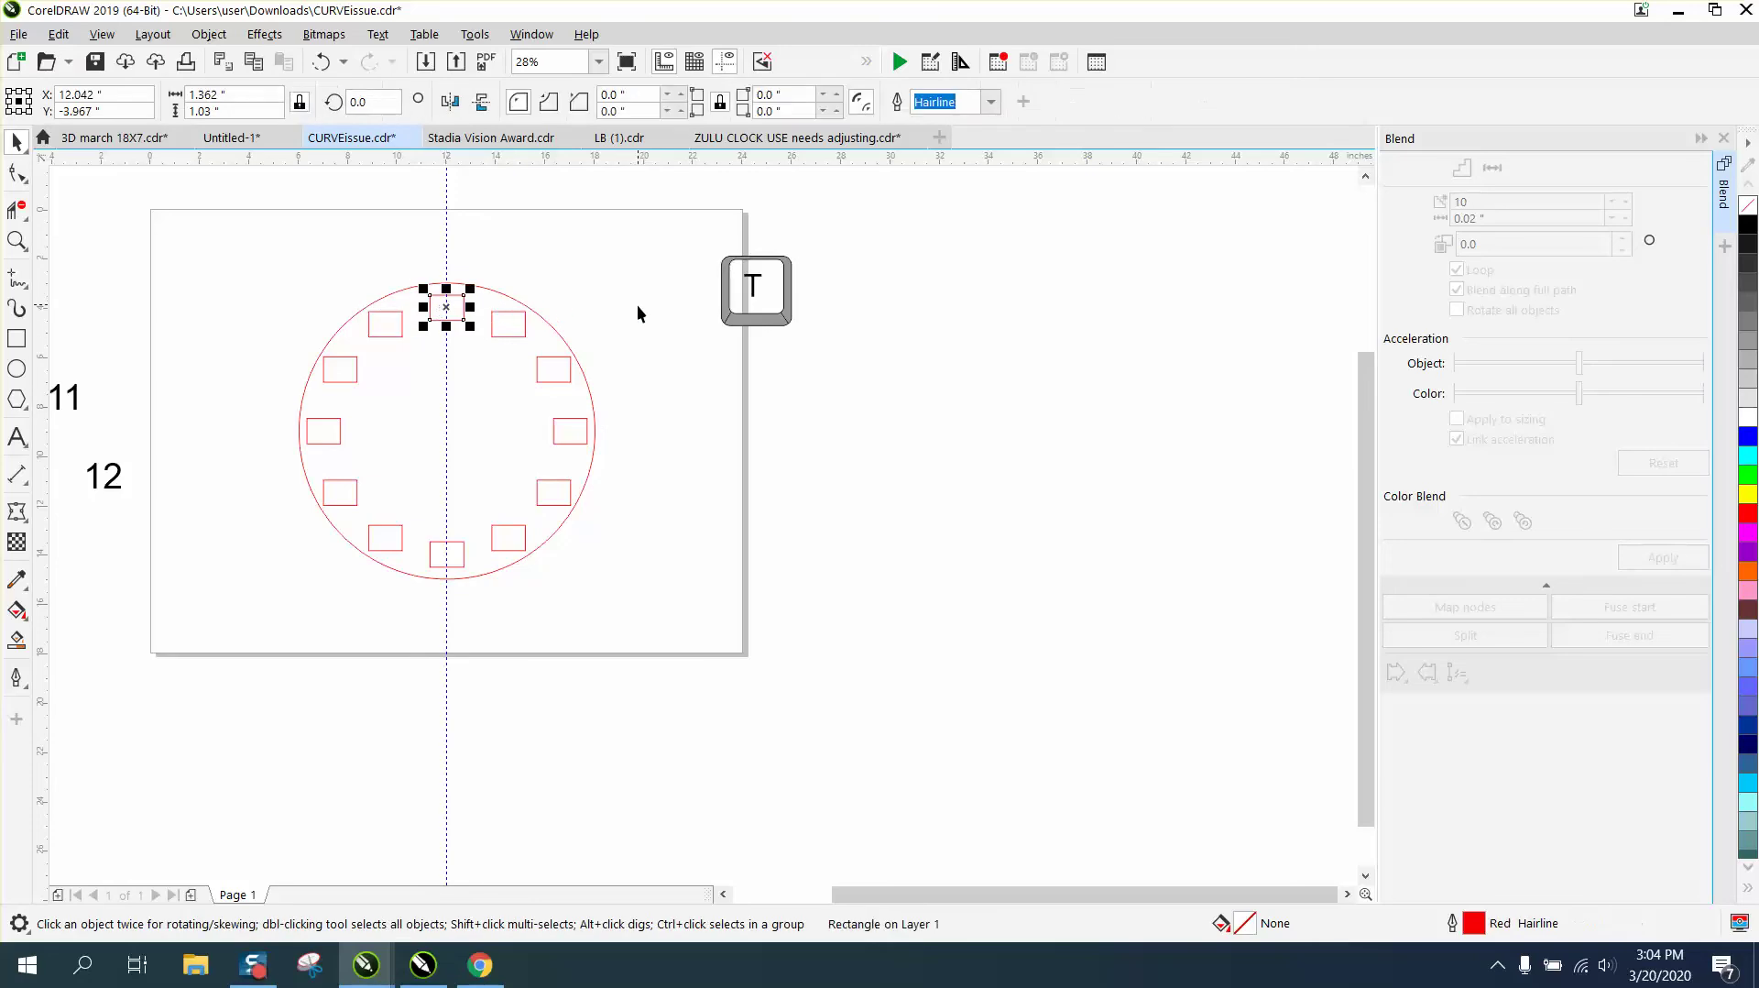
pyautogui.scroll(-2, 639, 314)
pyautogui.click(400, 382)
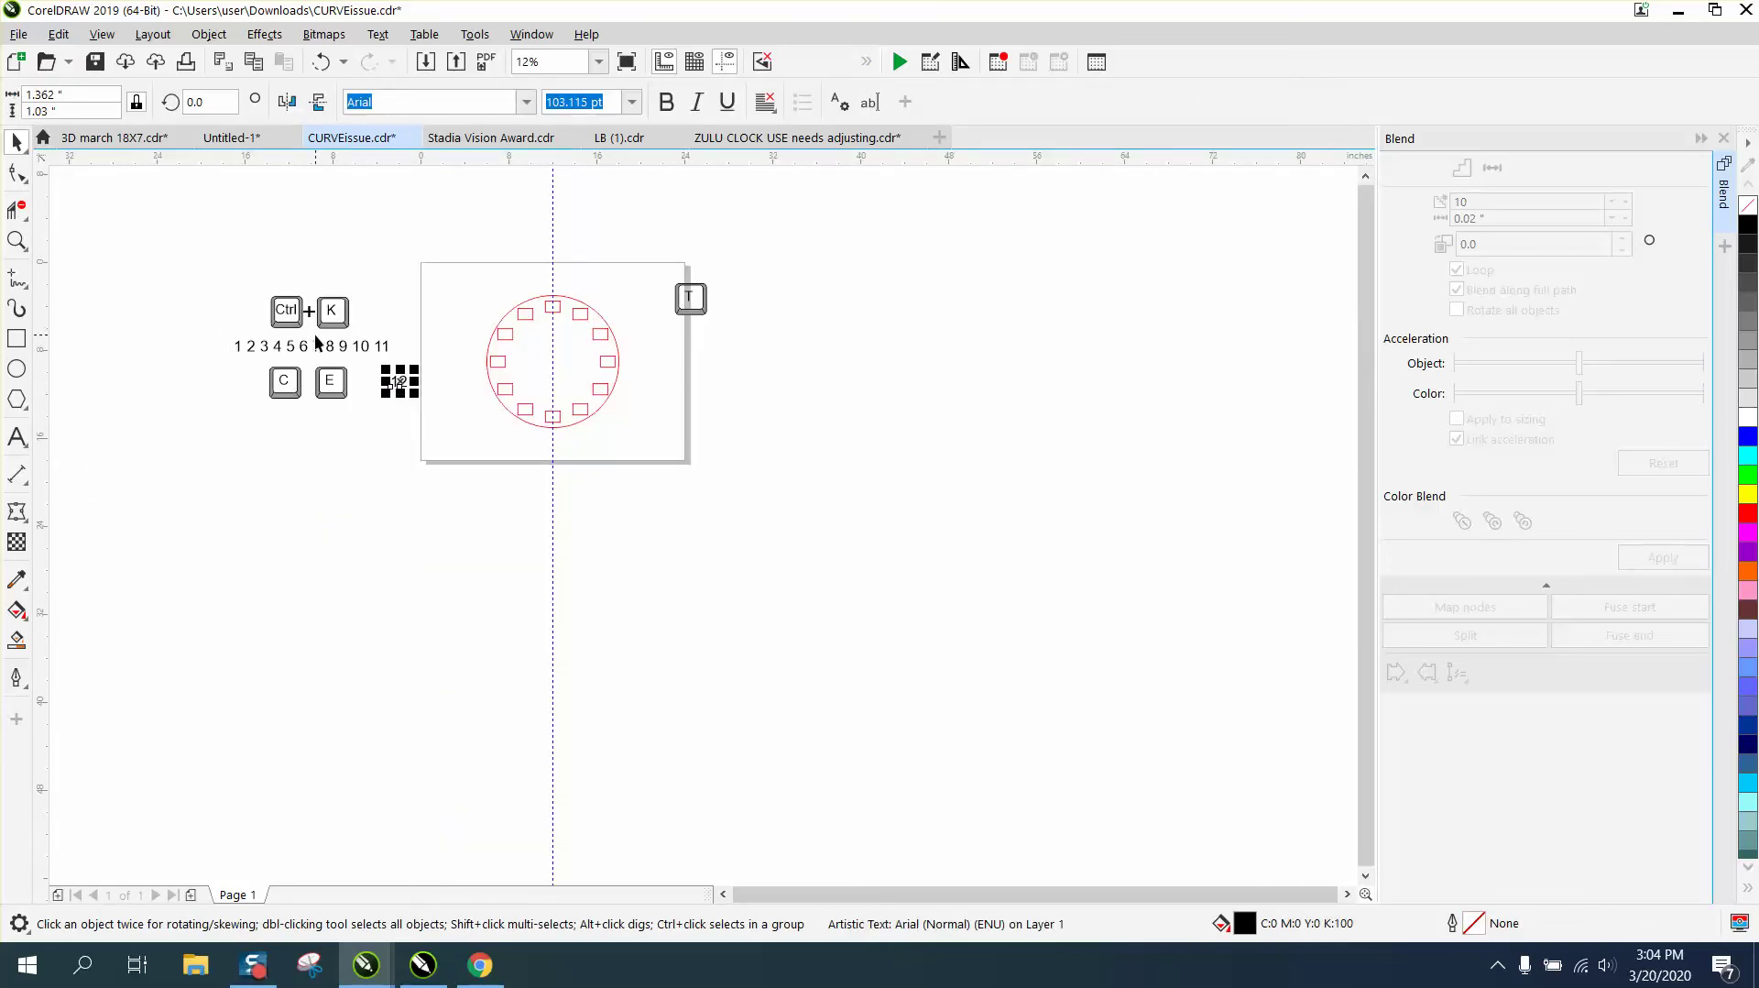
# Move the numbers 1–11 above the clock and the 12 near it.
pyautogui.moveTo(215, 330); pyautogui.dragTo(453, 297)
pyautogui.moveTo(399, 380); pyautogui.dragTo(446, 321)
pyautogui.click(17, 240)
pyautogui.moveTo(364, 266); pyautogui.dragTo(770, 531)
pyautogui.click(16, 142)
pyautogui.click(81, 196)
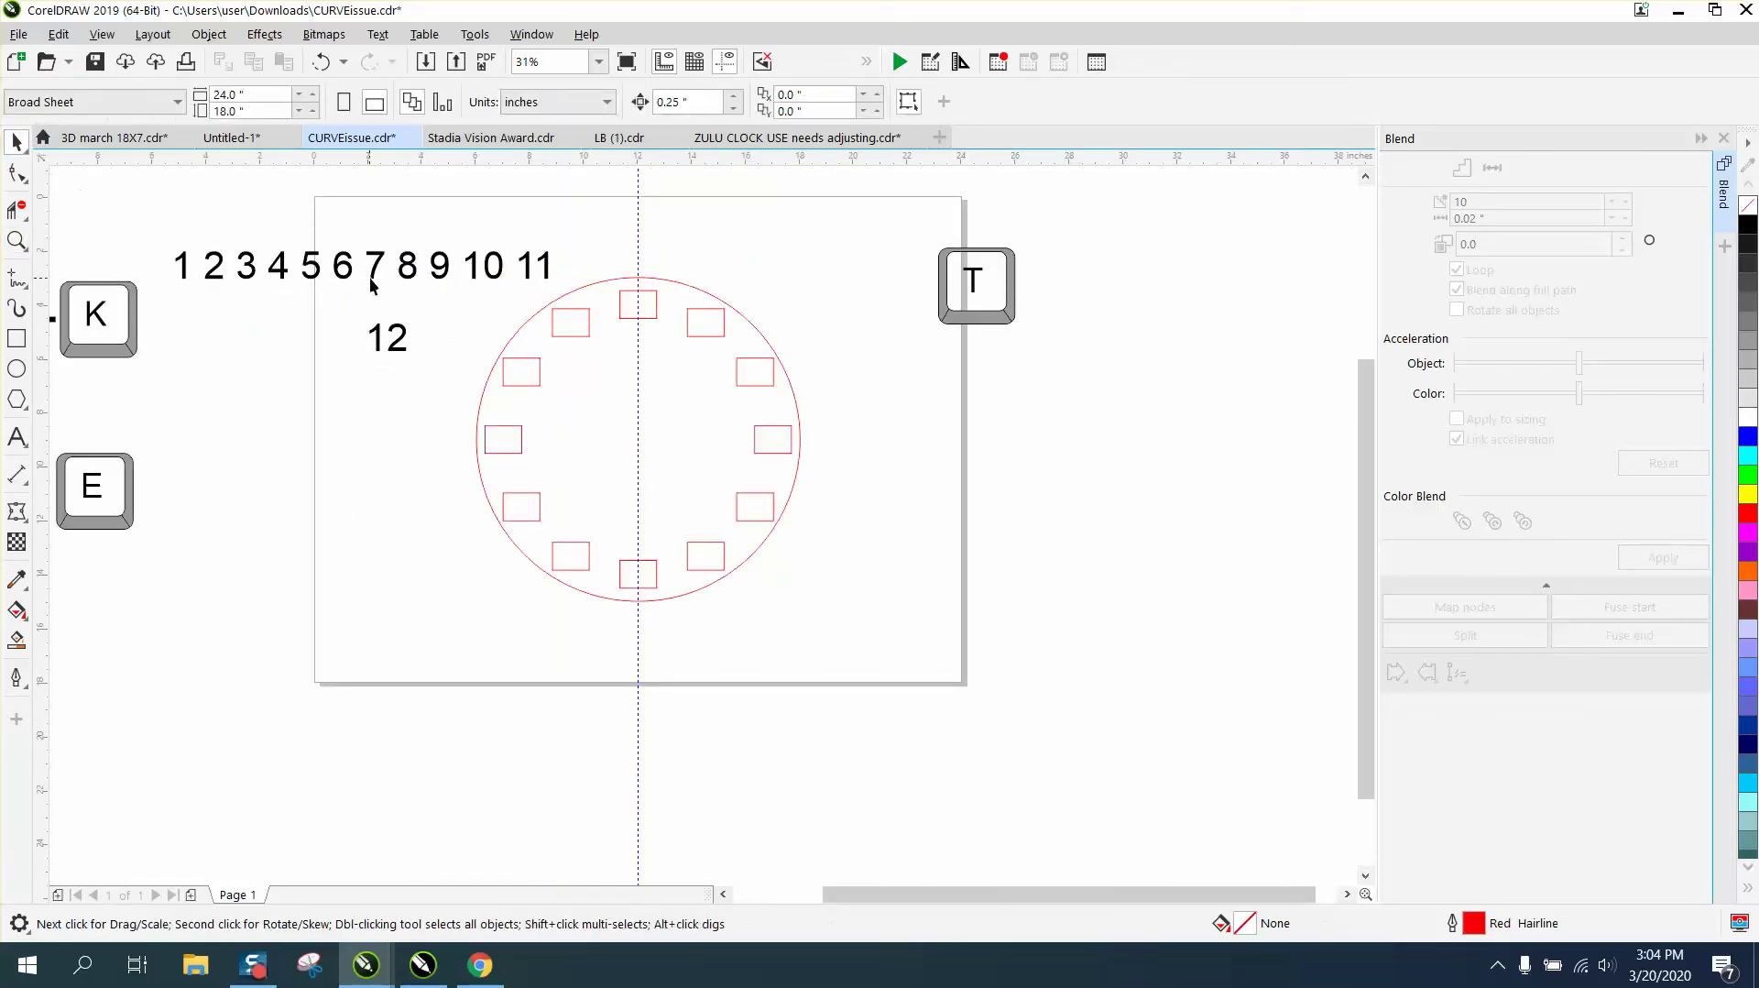
# Align the 12's centre with the clock's top rectangle.
pyautogui.click(406, 335)
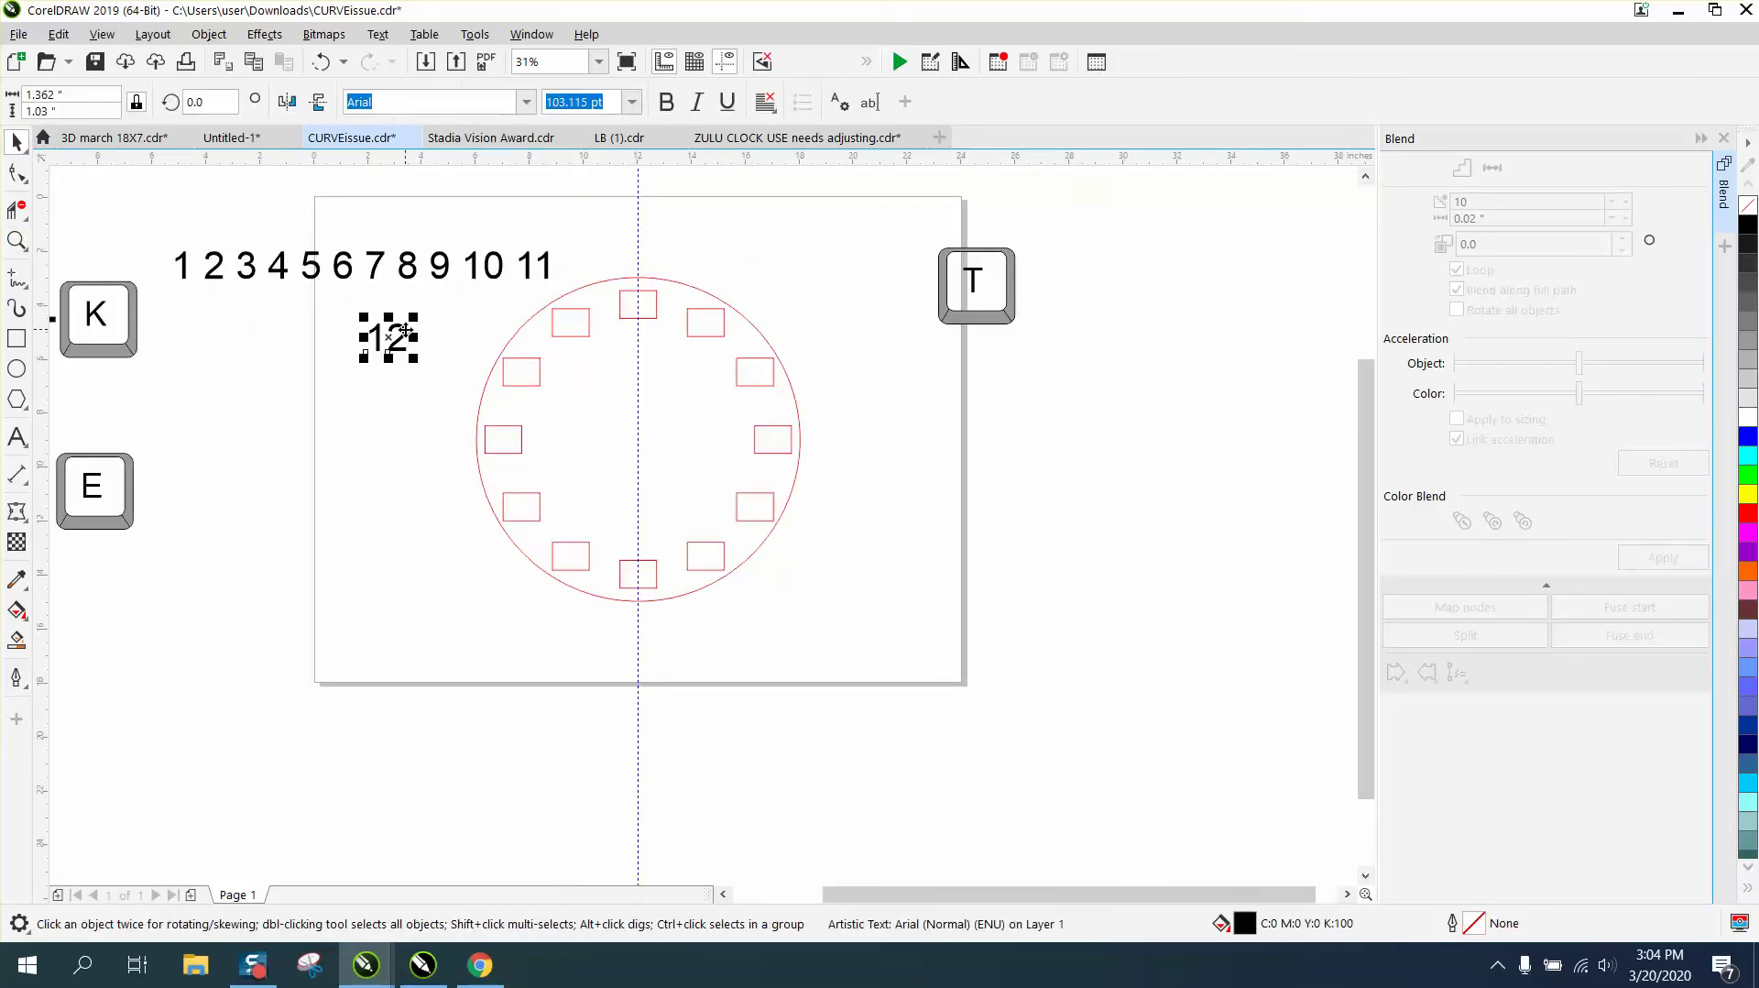
pyautogui.keyDown('shift'); pyautogui.click(652, 311); pyautogui.keyUp('shift')
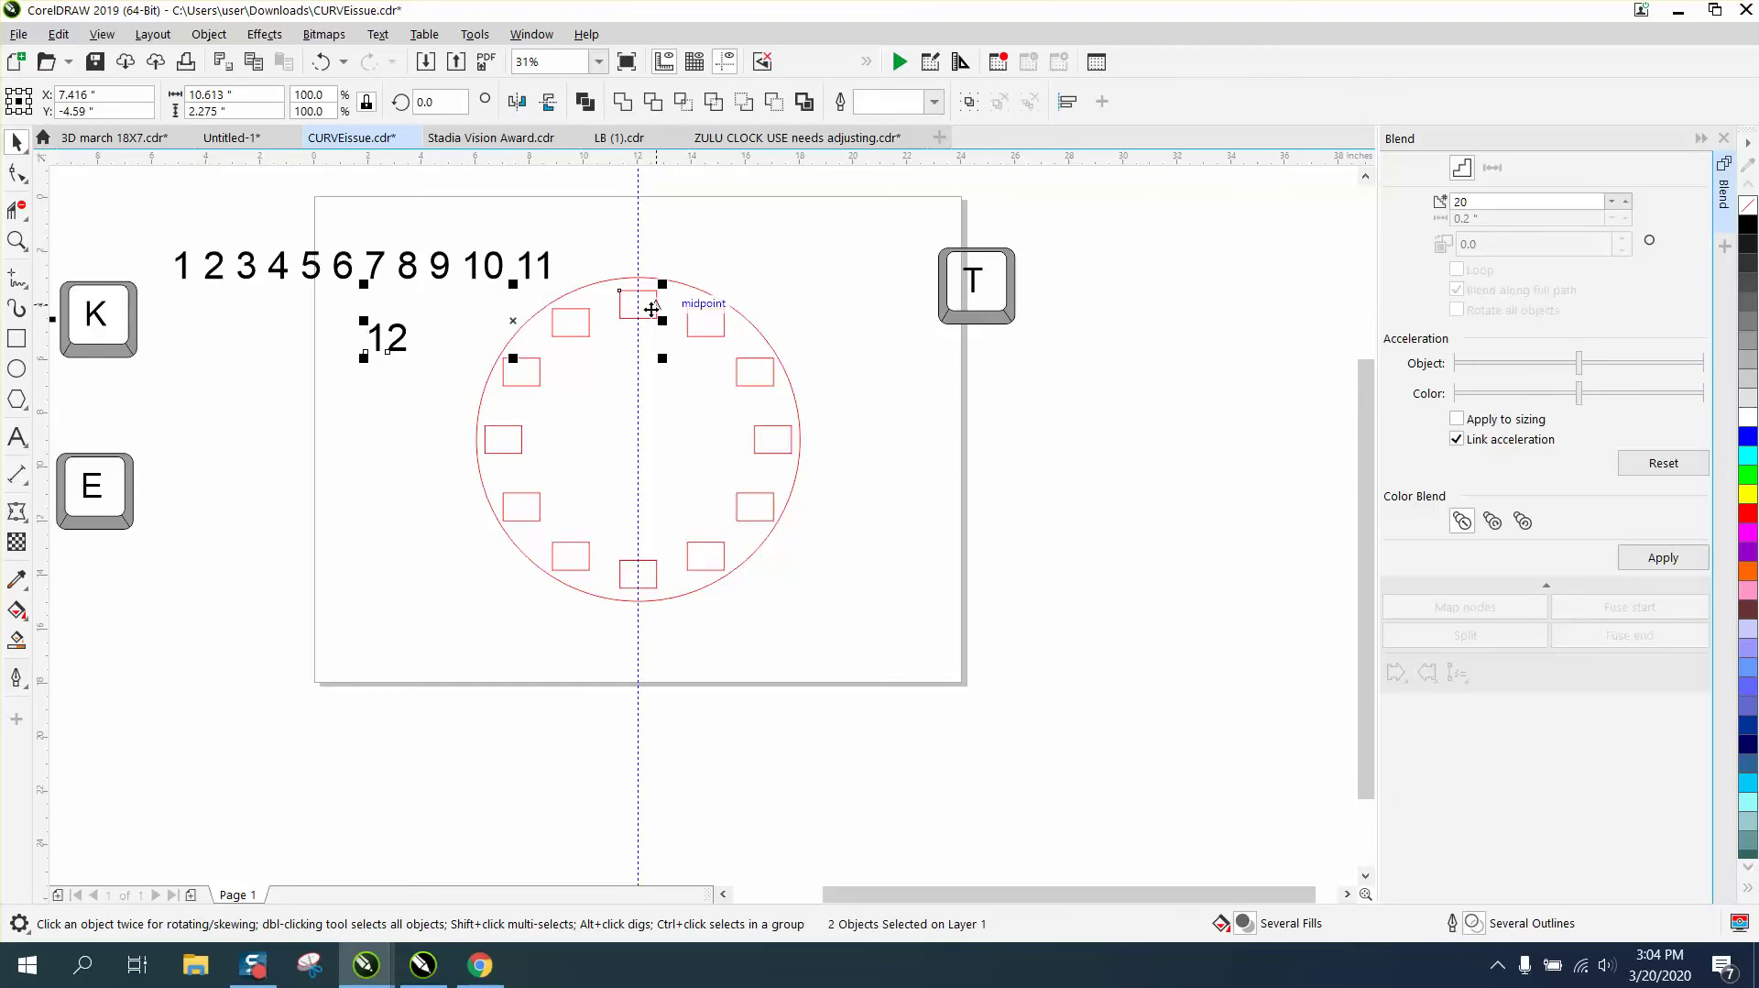
pyautogui.press('e')
pyautogui.press('c')
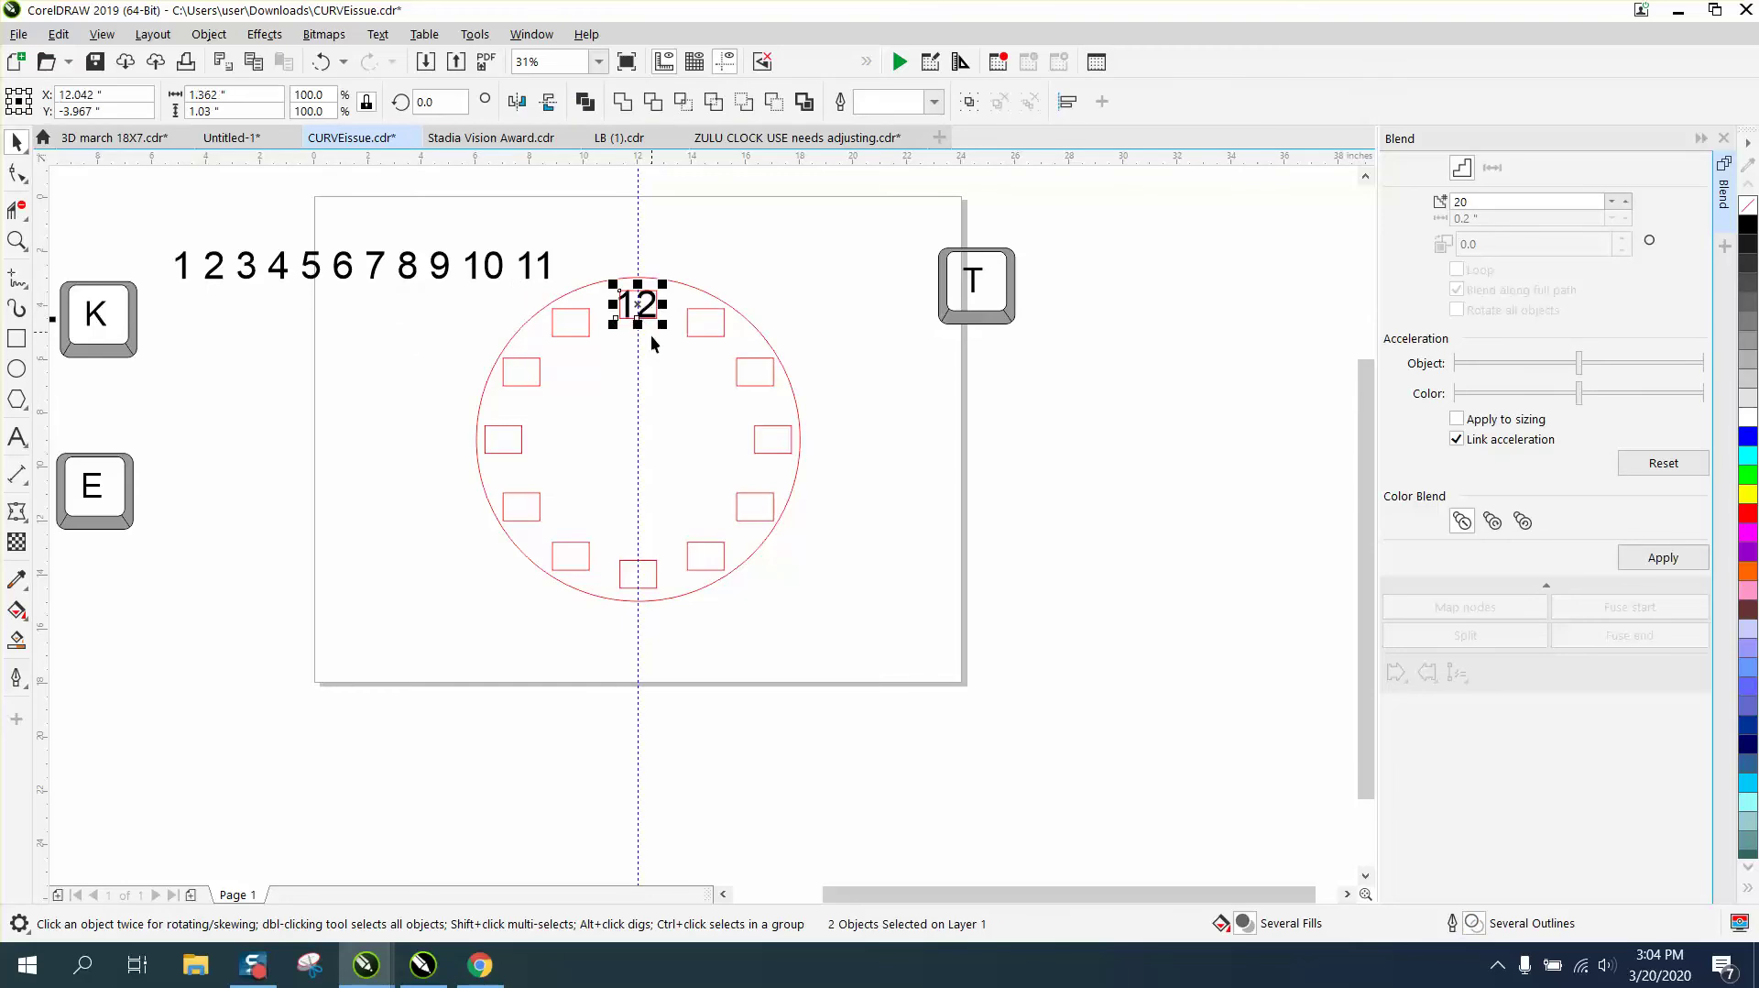
pyautogui.scroll(-2, 660, 368)
pyautogui.moveTo(409, 456); pyautogui.dragTo(490, 419)
# Centre the number 9 on the clock's left rectangle.
pyautogui.click(17, 240)
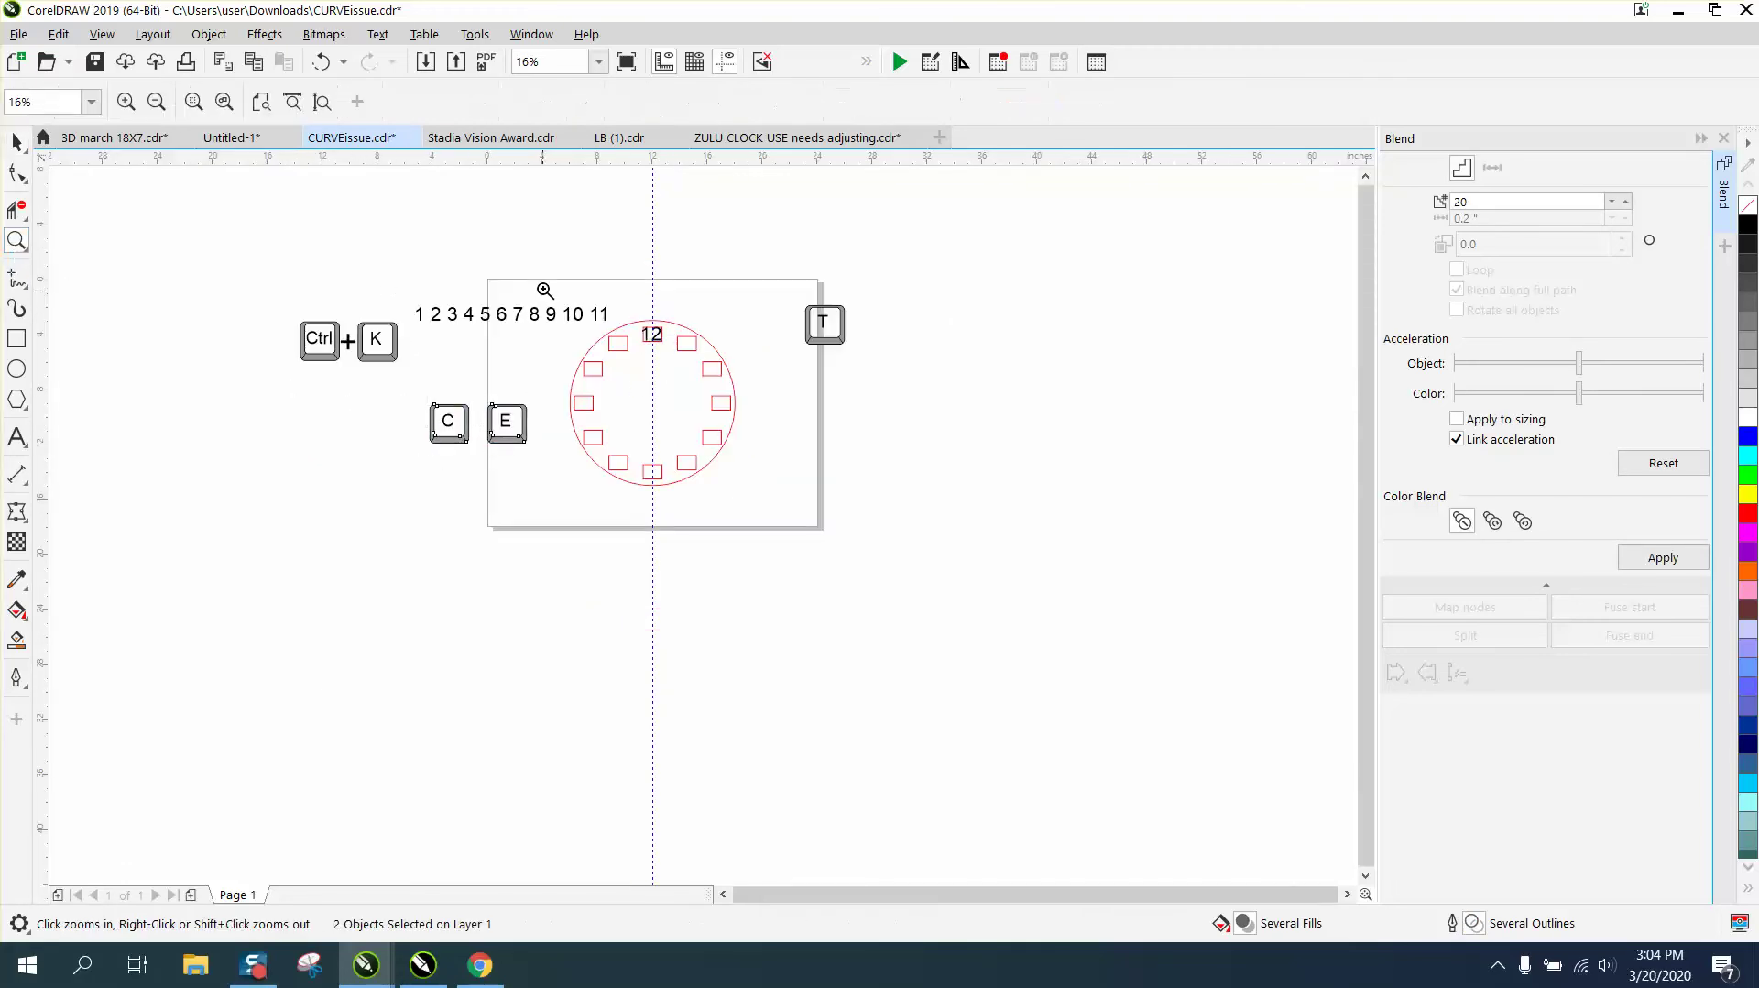
pyautogui.moveTo(528, 281); pyautogui.dragTo(920, 536)
pyautogui.click(17, 142)
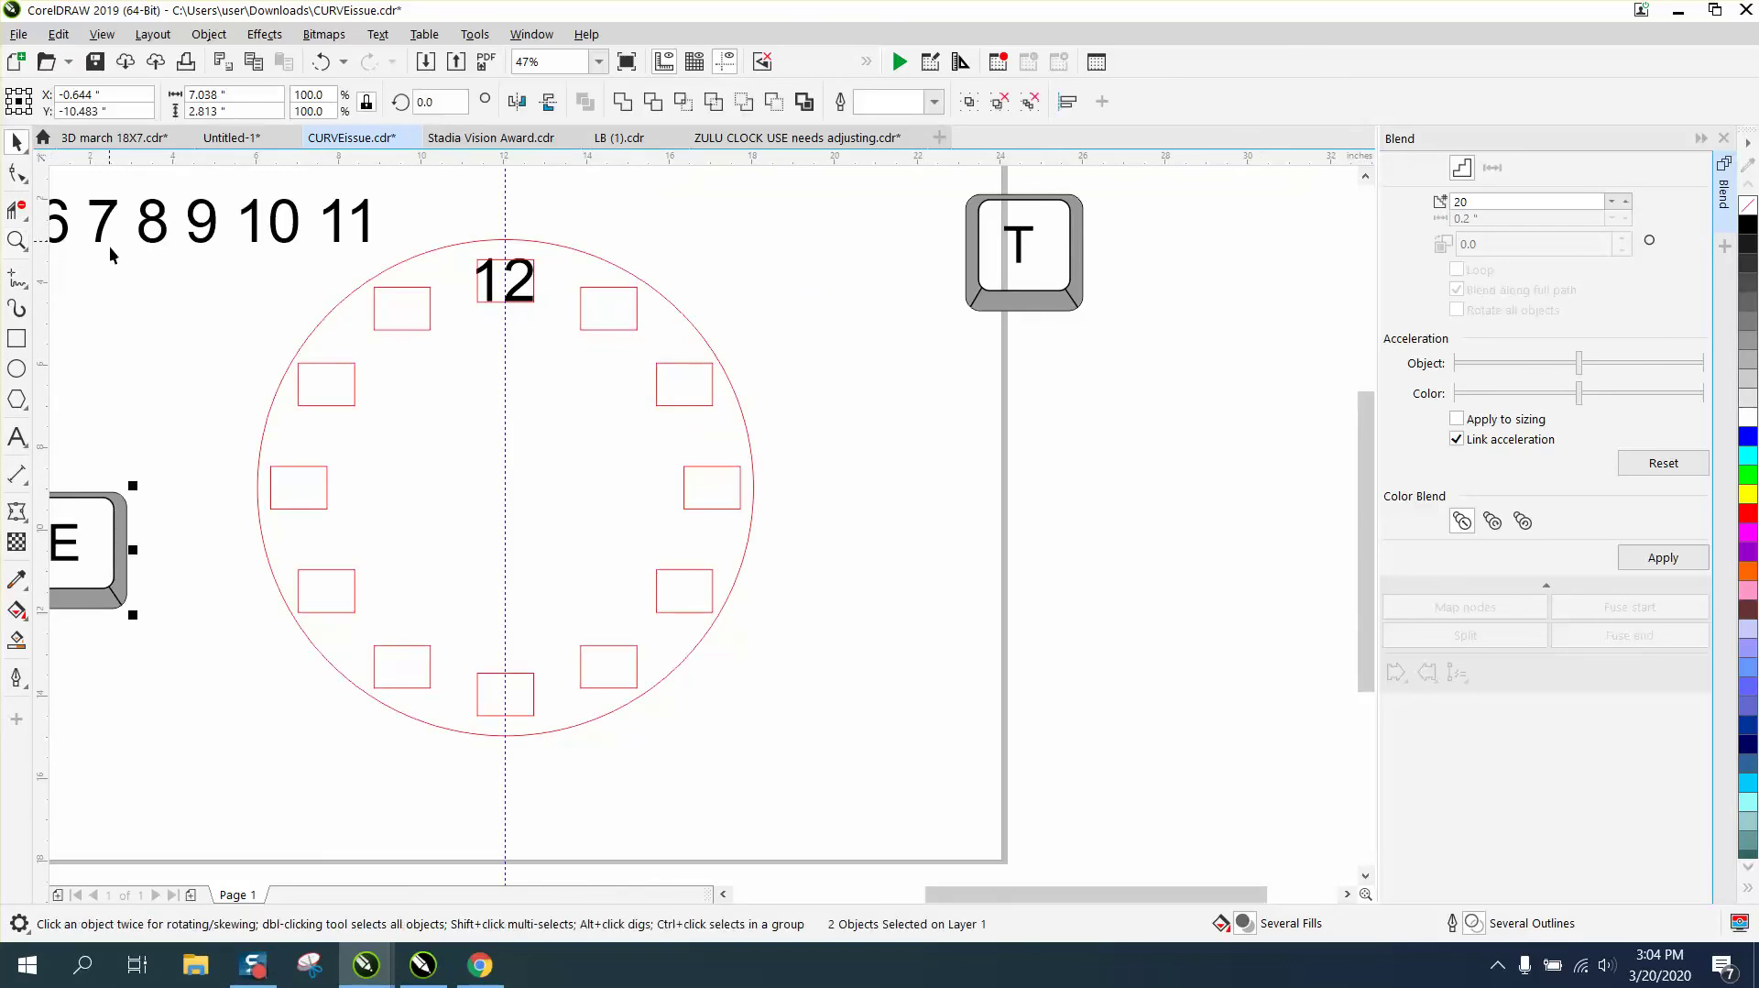
pyautogui.click(134, 289)
pyautogui.click(203, 237)
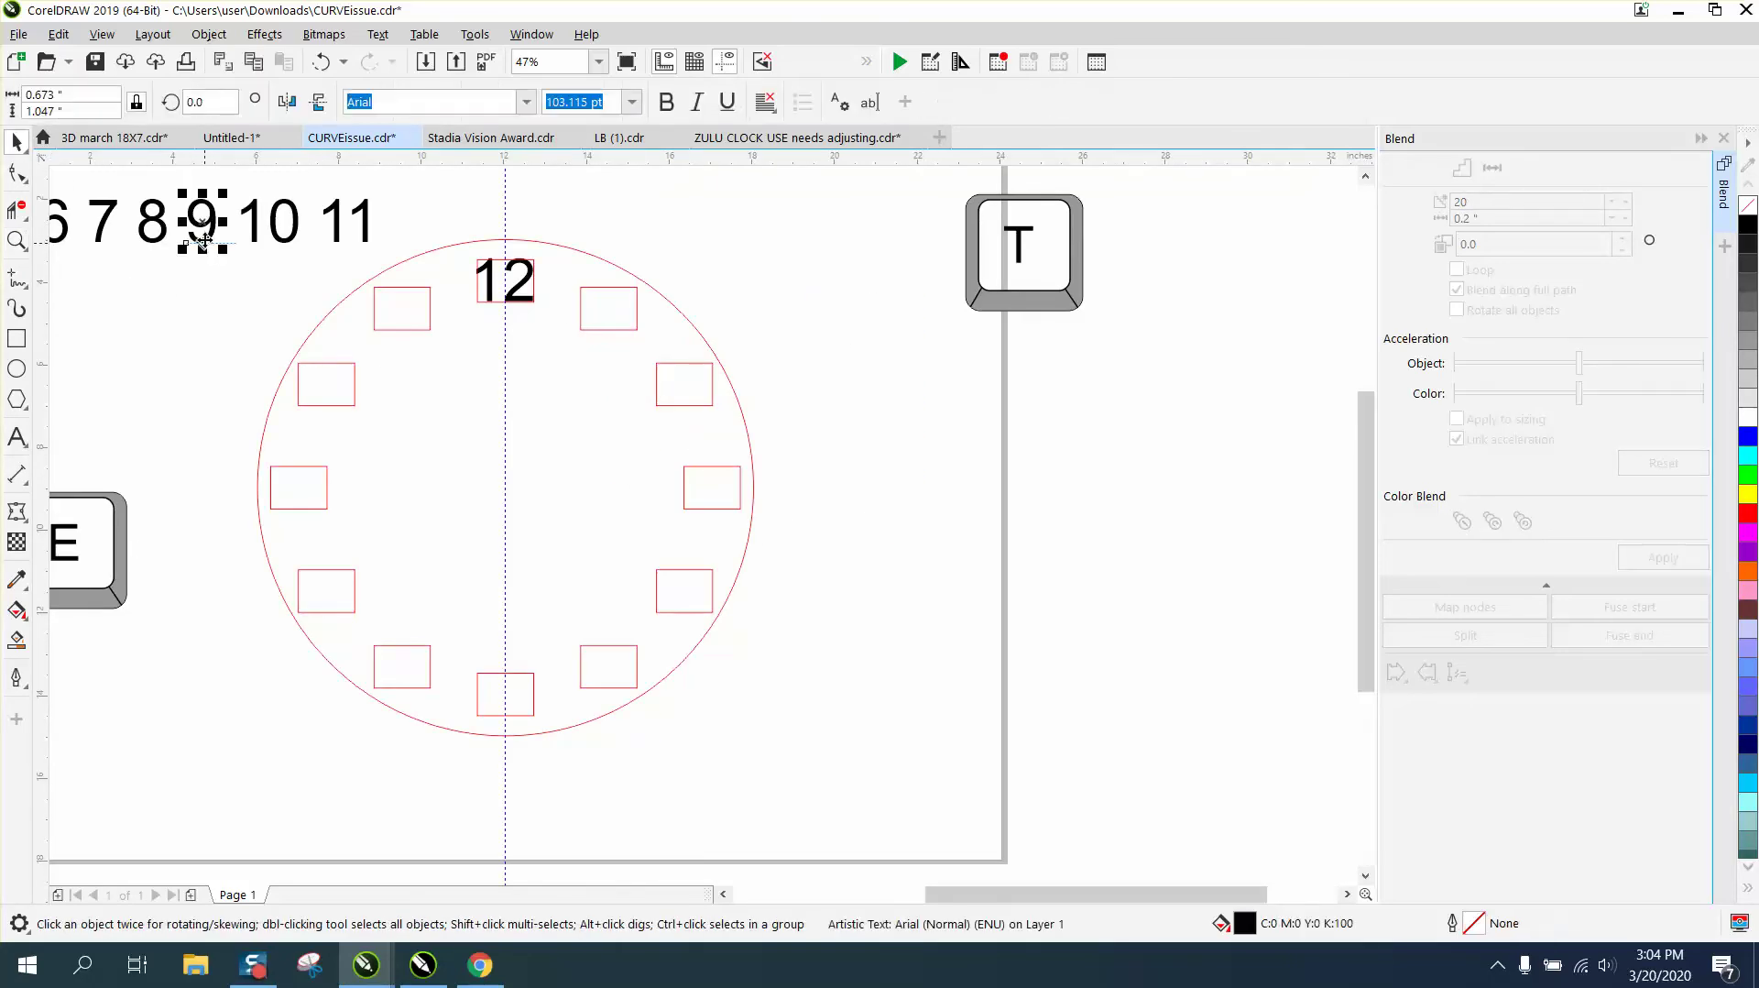
pyautogui.keyDown('shift'); pyautogui.click(312, 486); pyautogui.keyUp('shift')
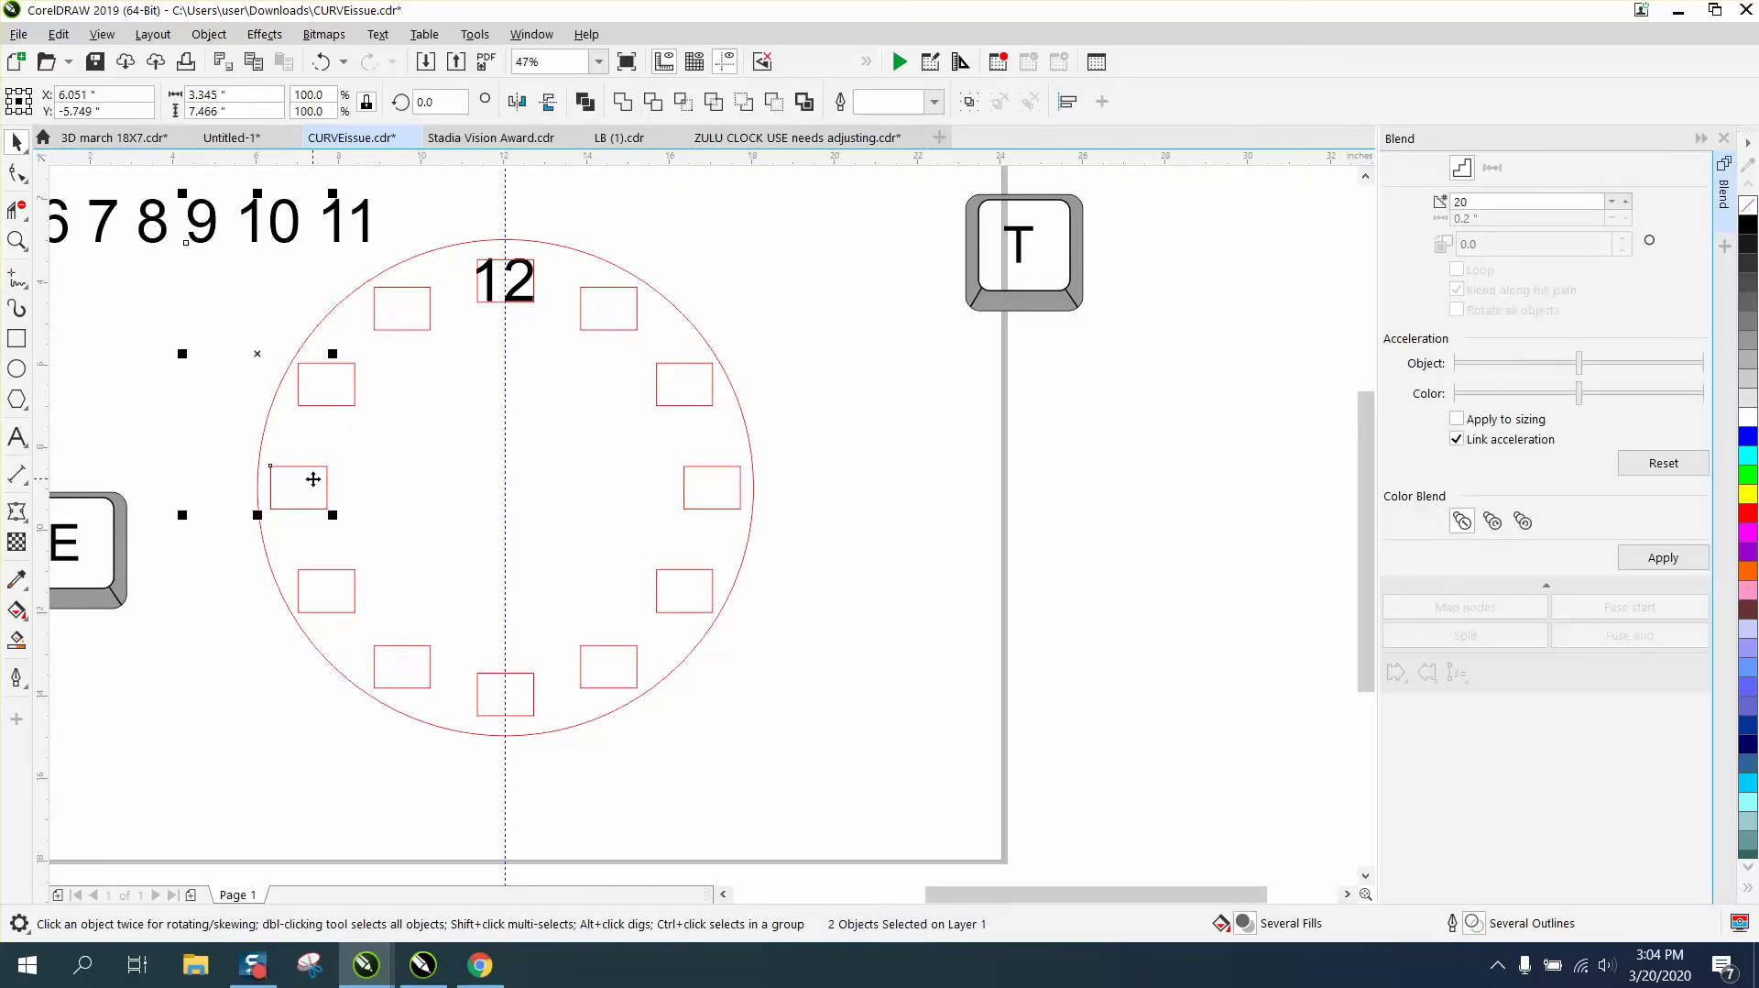
pyautogui.press('e')
pyautogui.press('c')
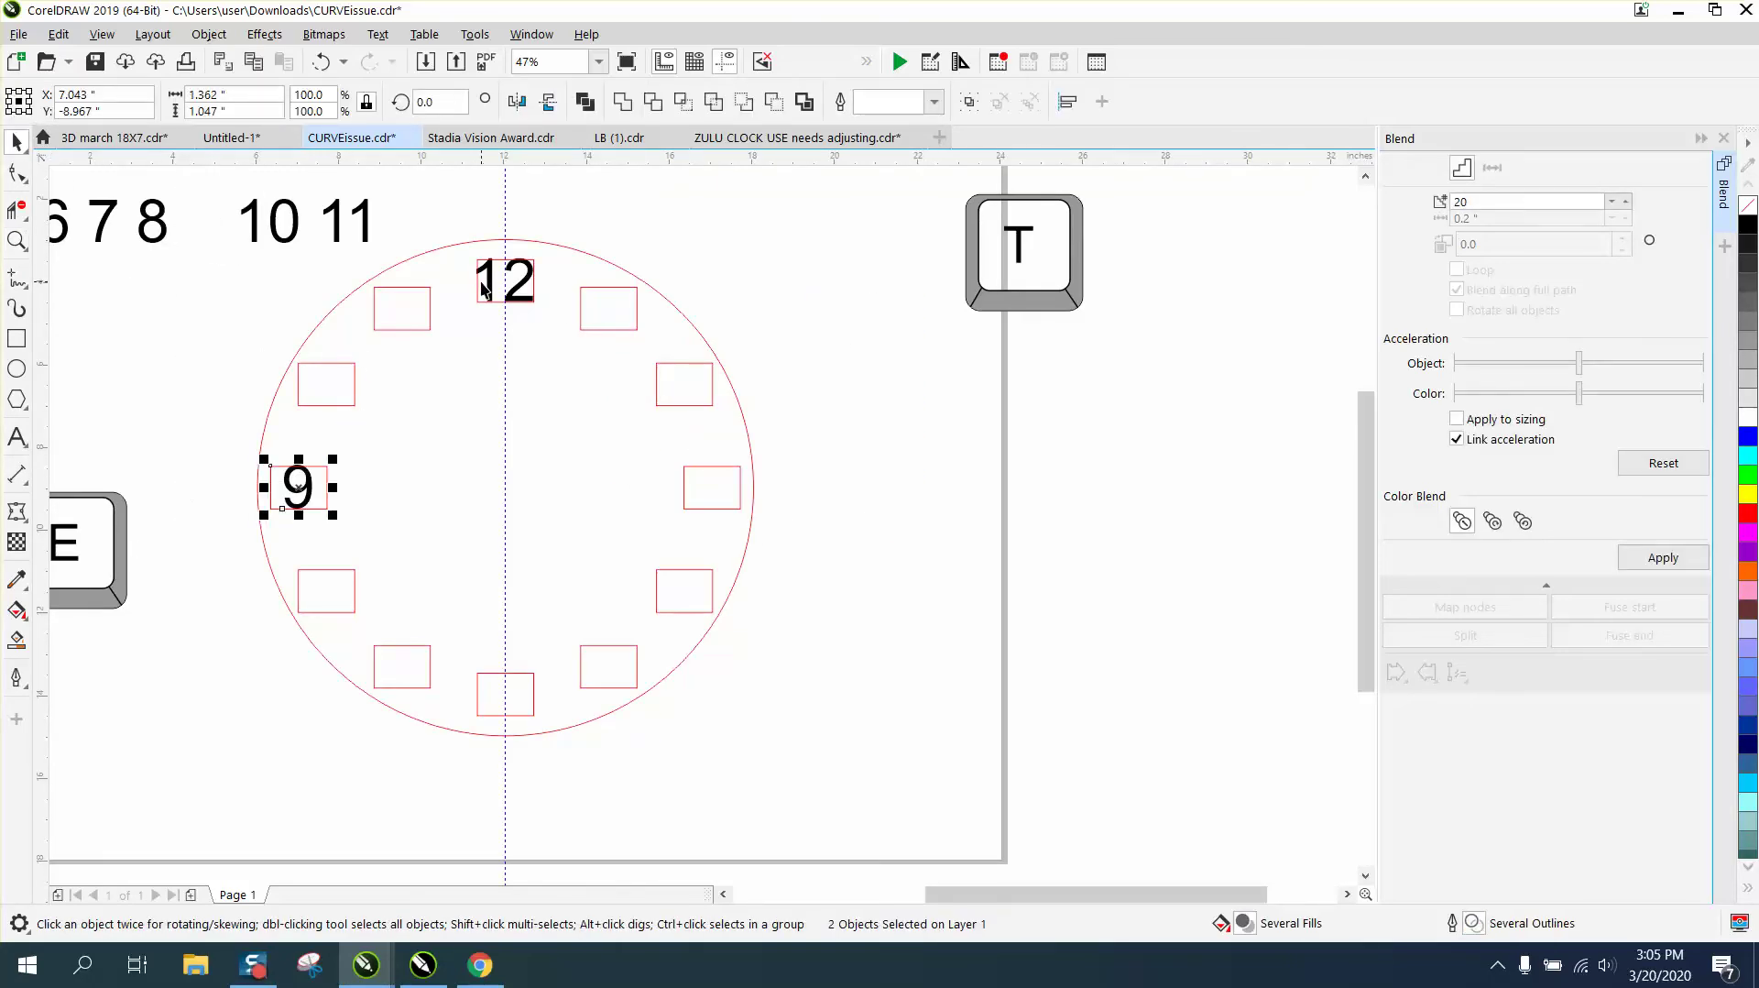
# Centre the 3 on the right rectangle and the 6 on the bottom rectangle.
pyautogui.scroll(-2, 227, 280)
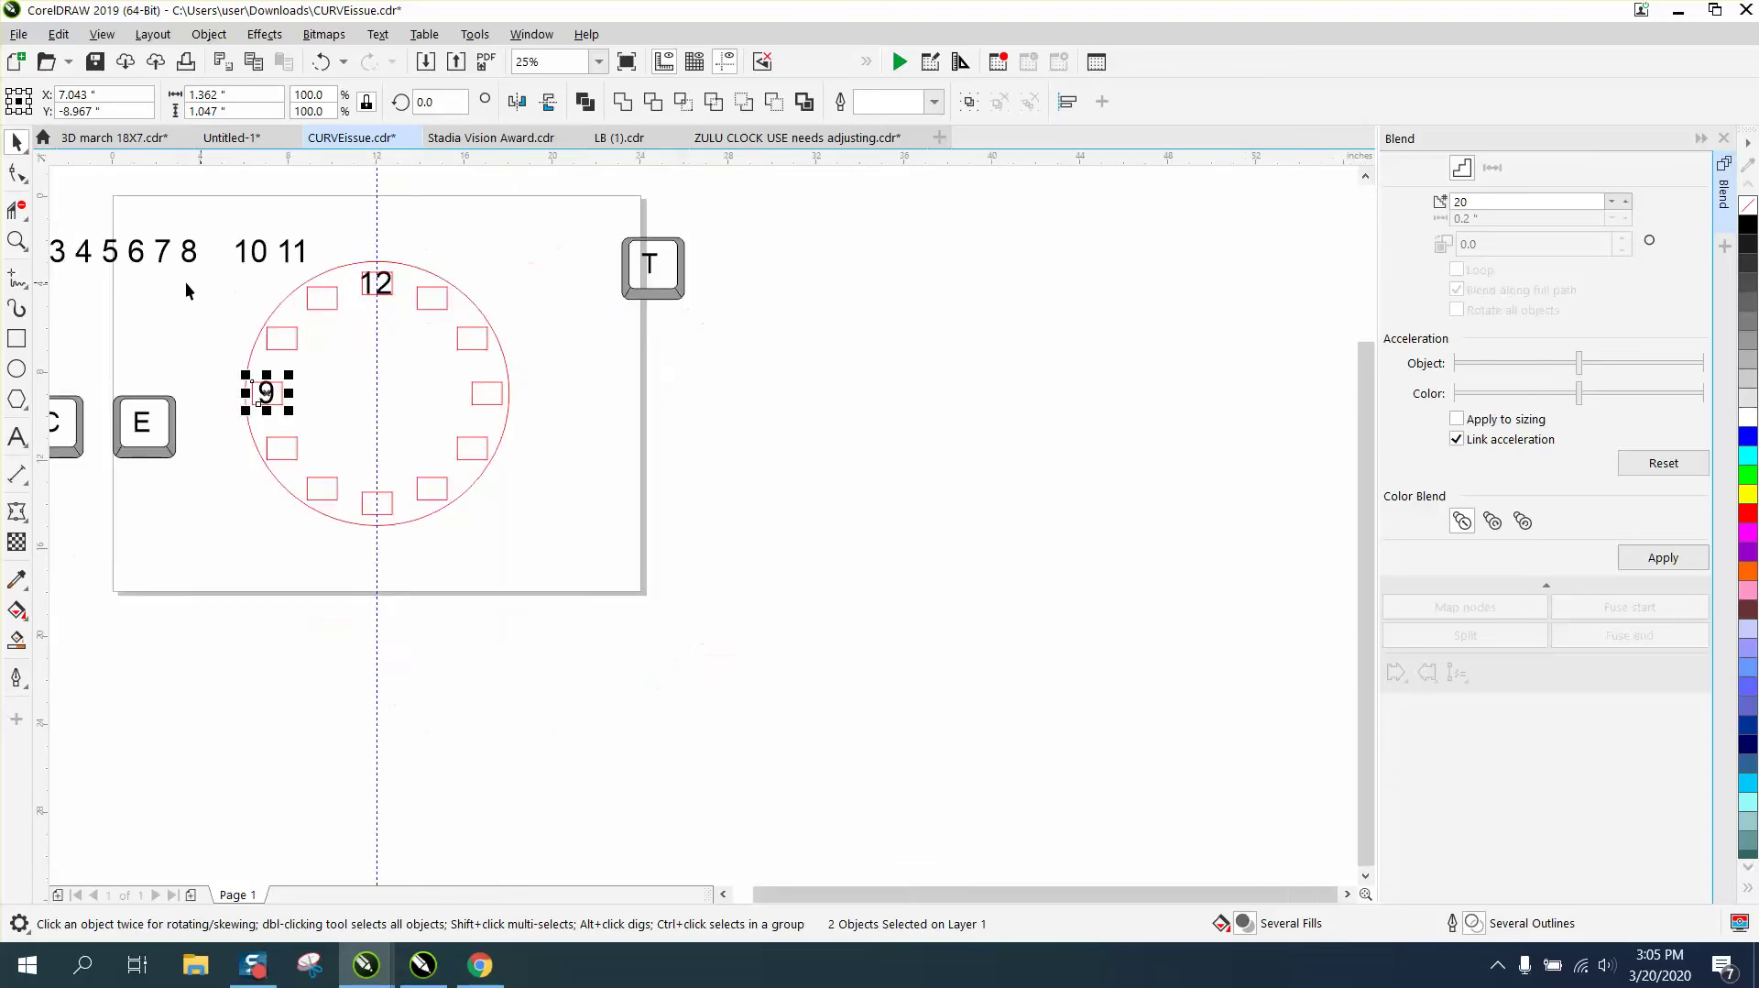
pyautogui.click(62, 252)
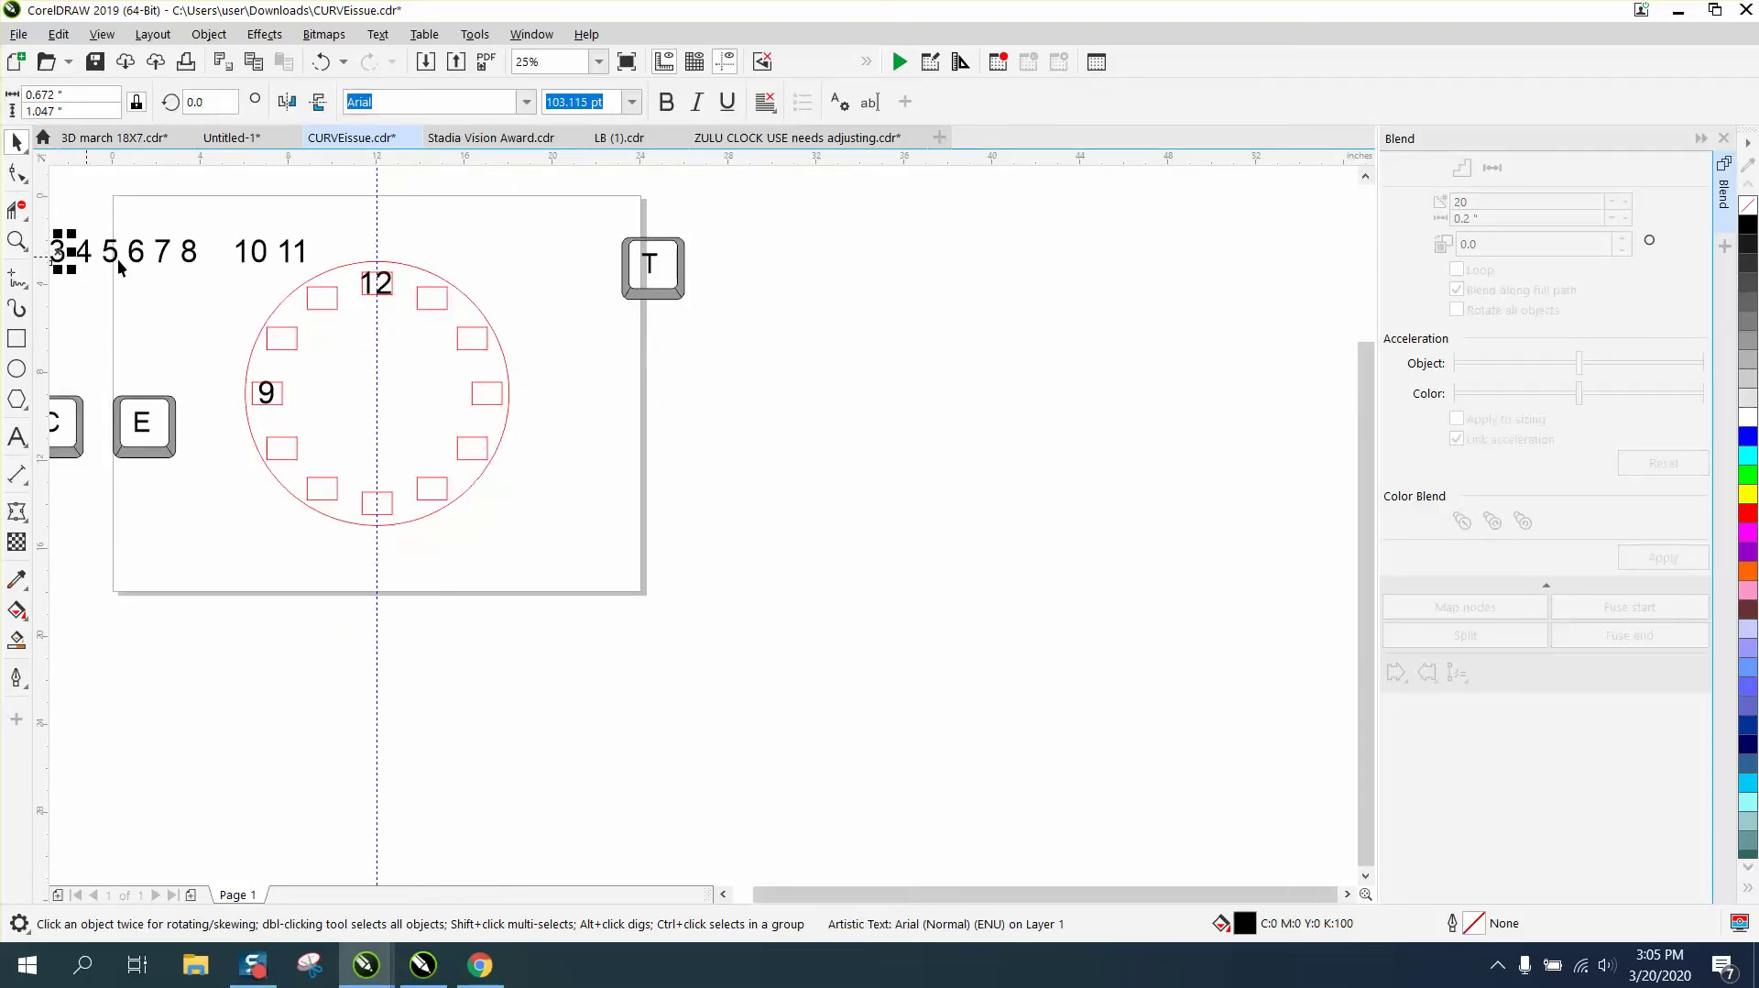
pyautogui.click(482, 385)
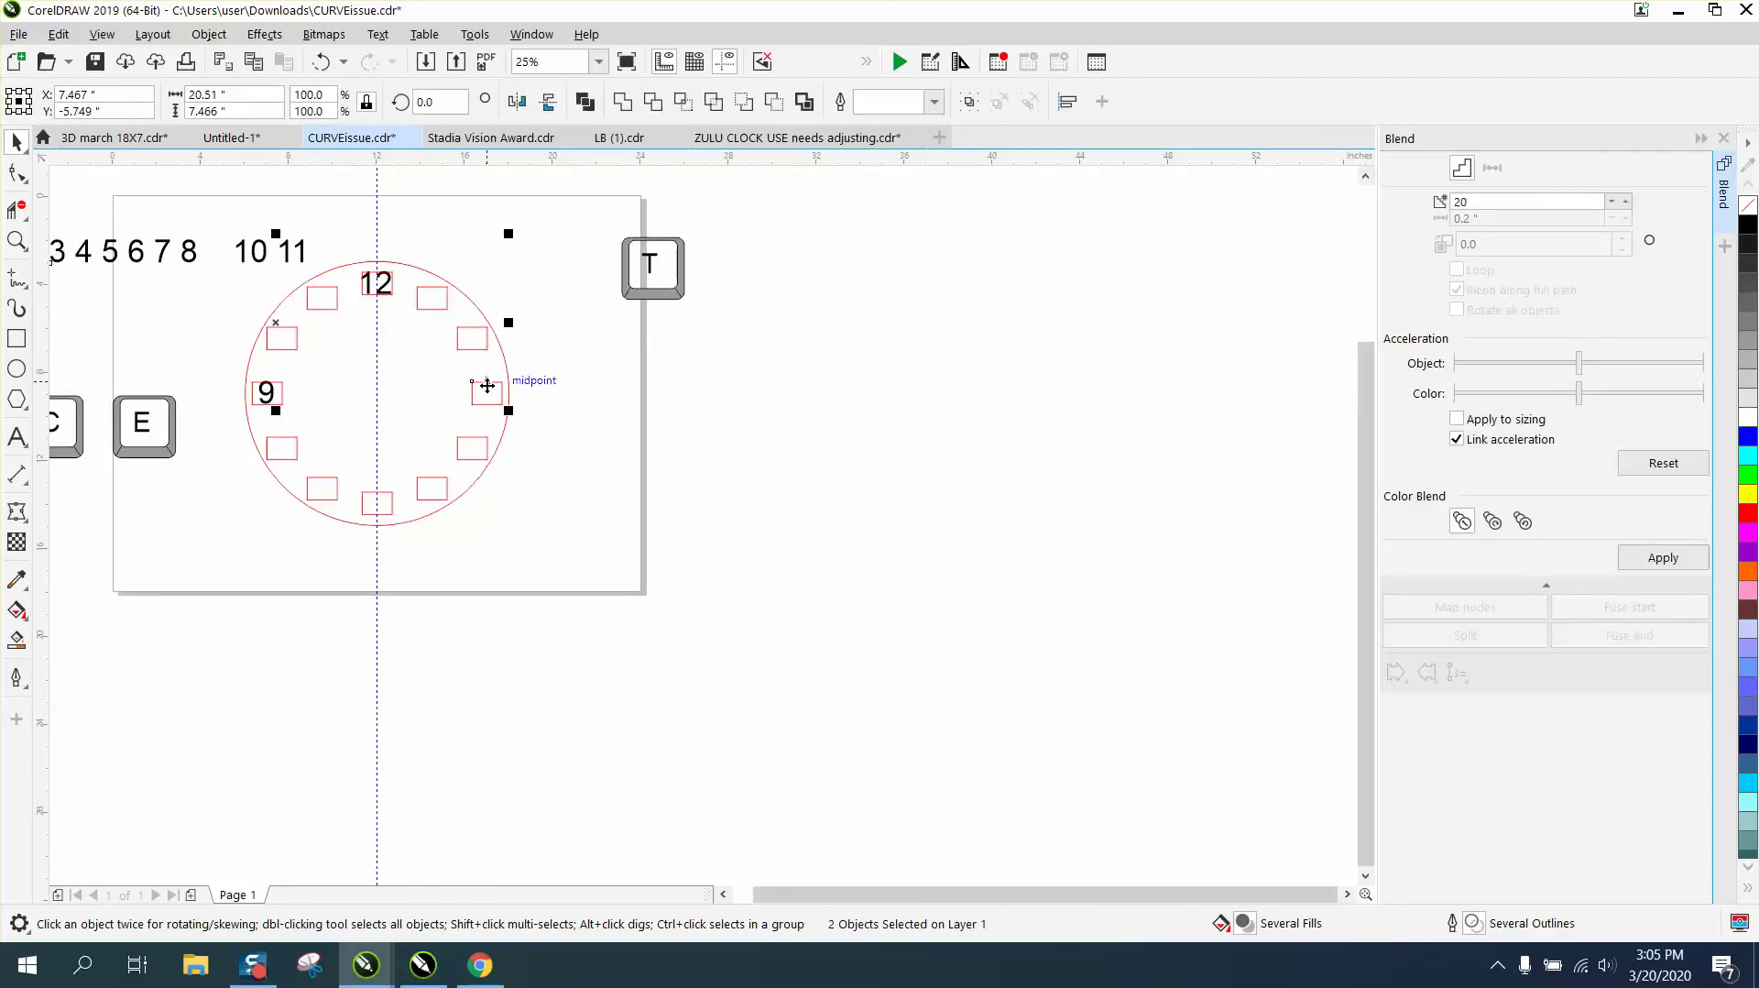
pyautogui.press('e')
pyautogui.press('c')
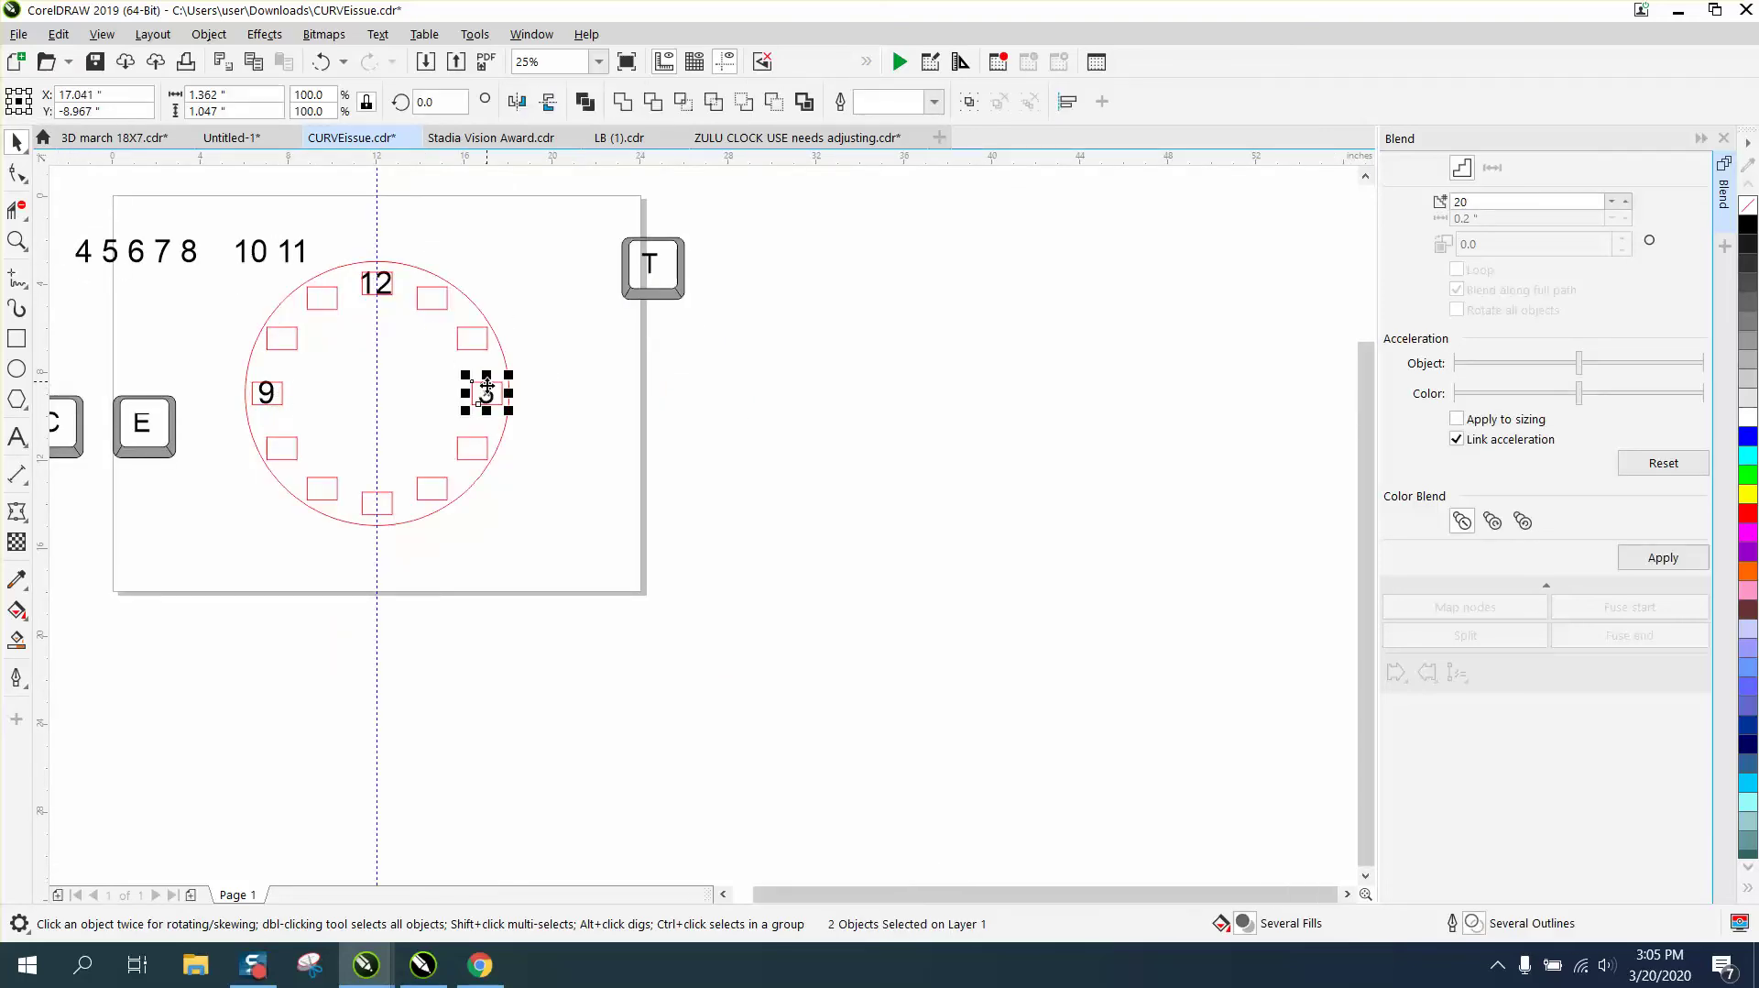
pyautogui.click(141, 253)
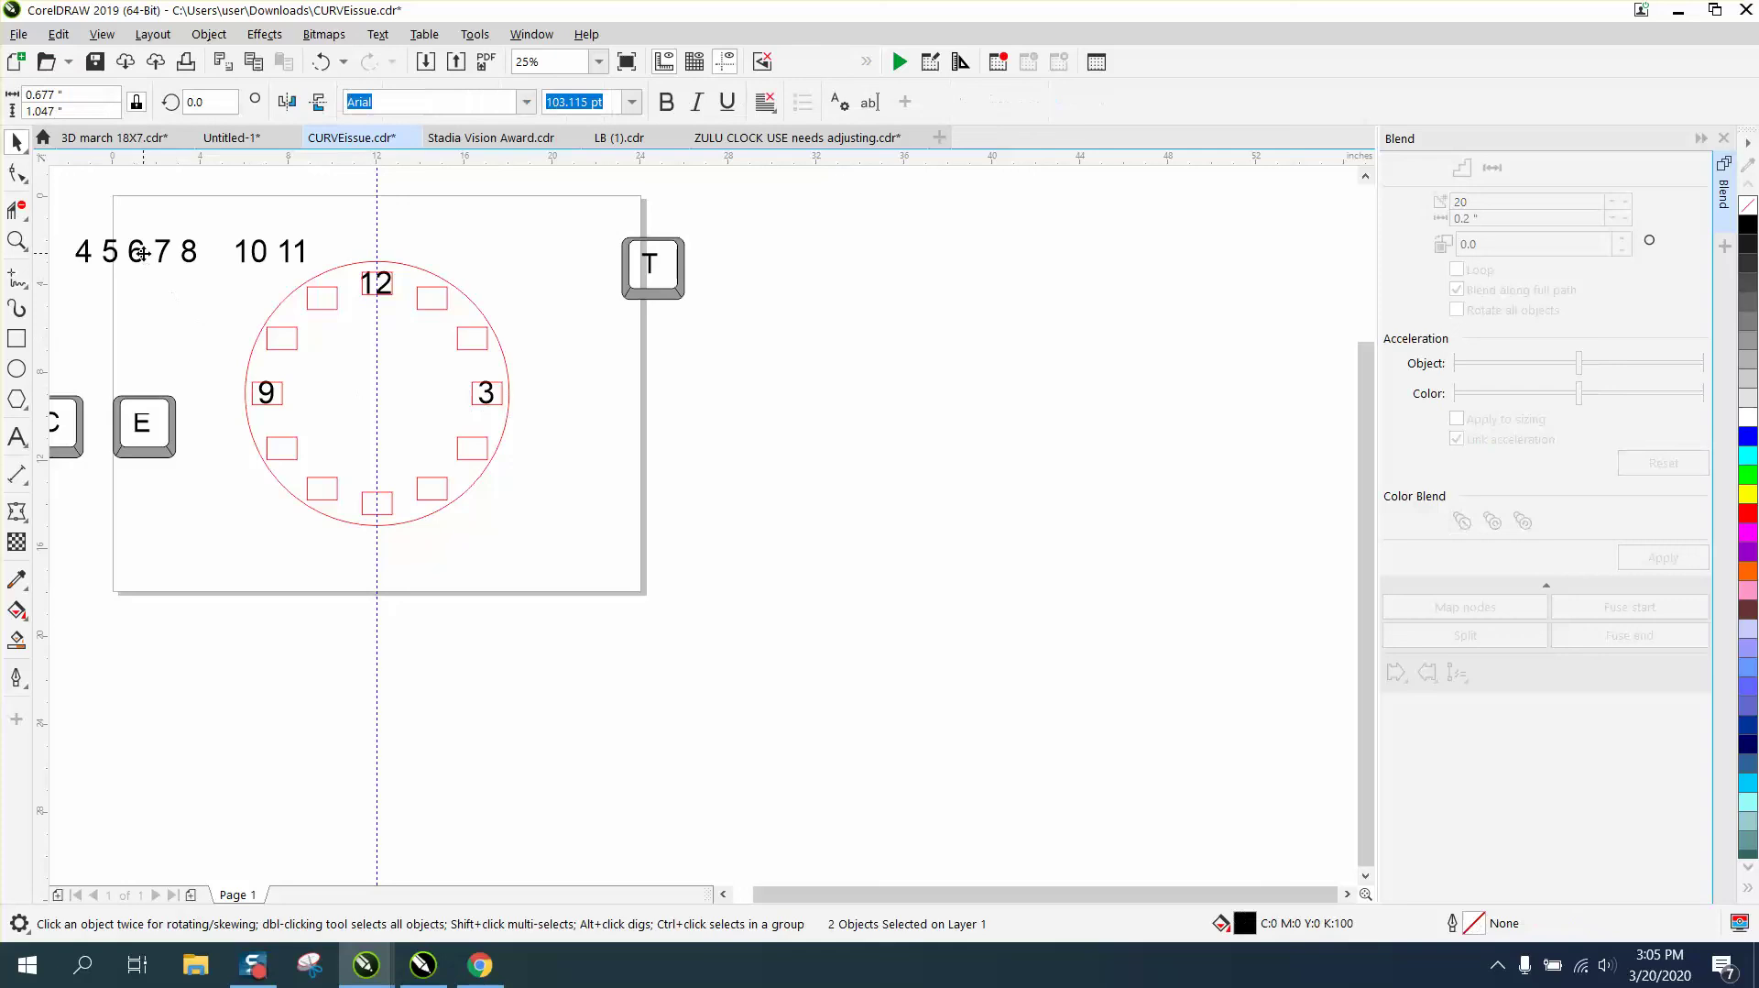
pyautogui.keyDown('shift'); pyautogui.click(388, 504); pyautogui.keyUp('shift')
pyautogui.press('e')
pyautogui.press('c')
pyautogui.click(582, 521)
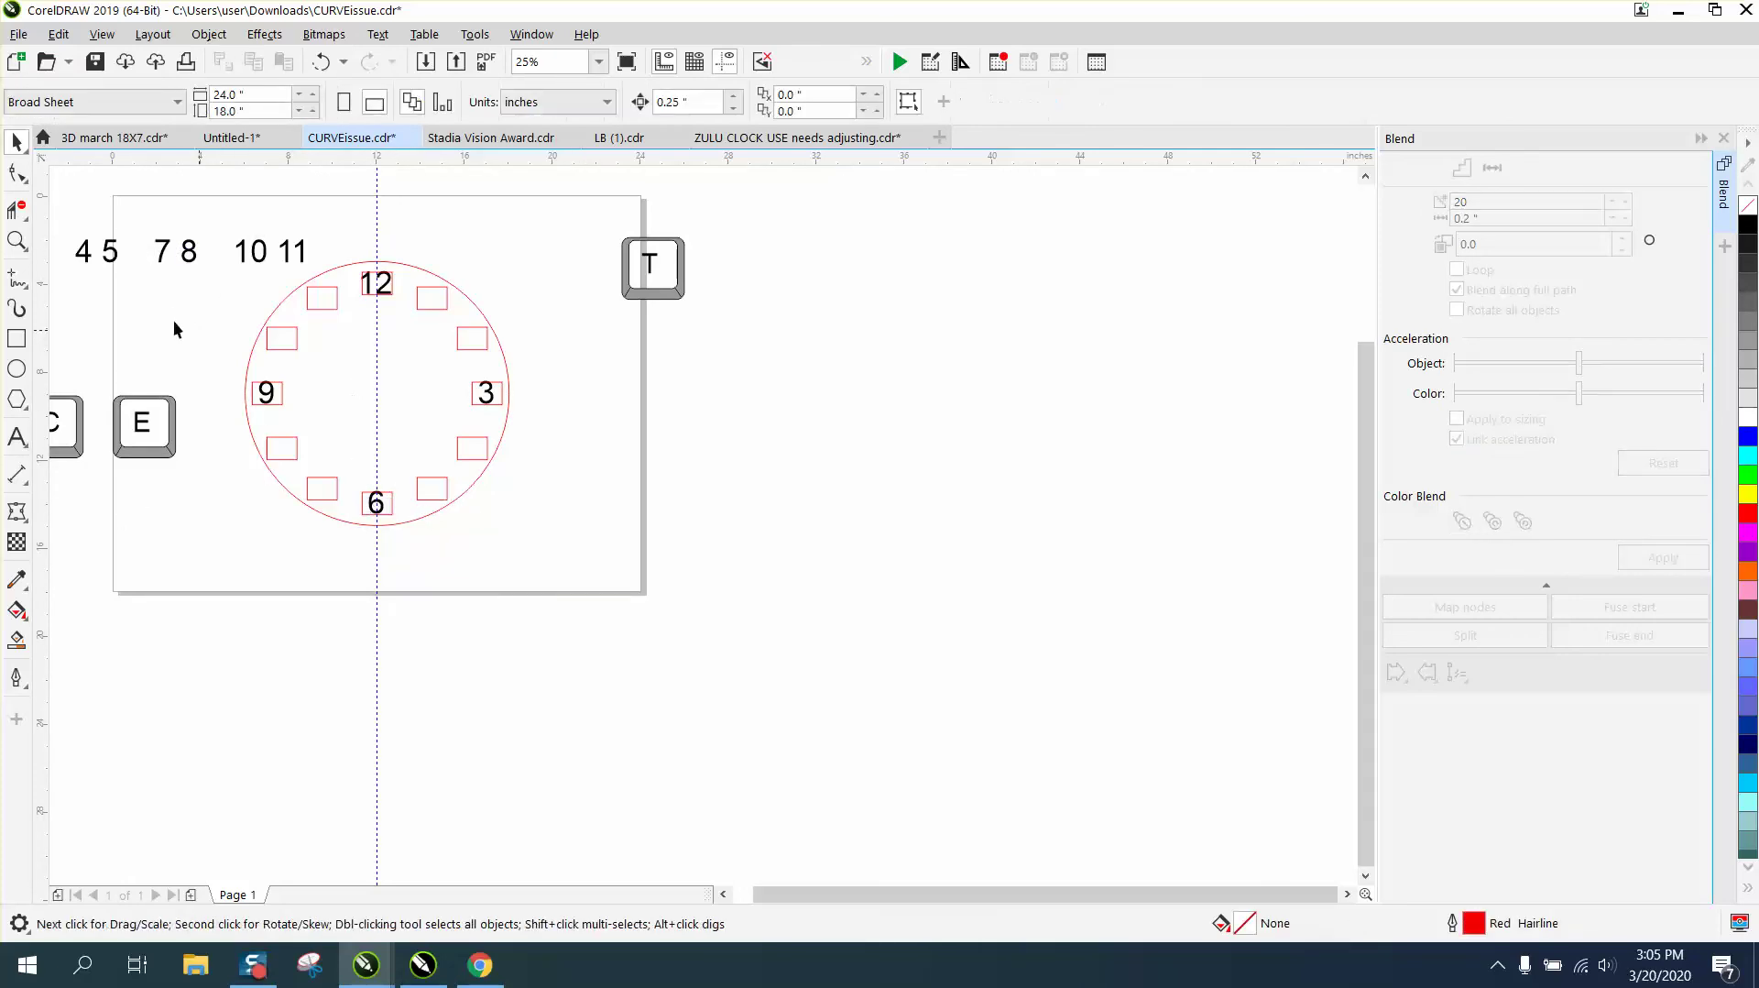
pyautogui.click(82, 261)
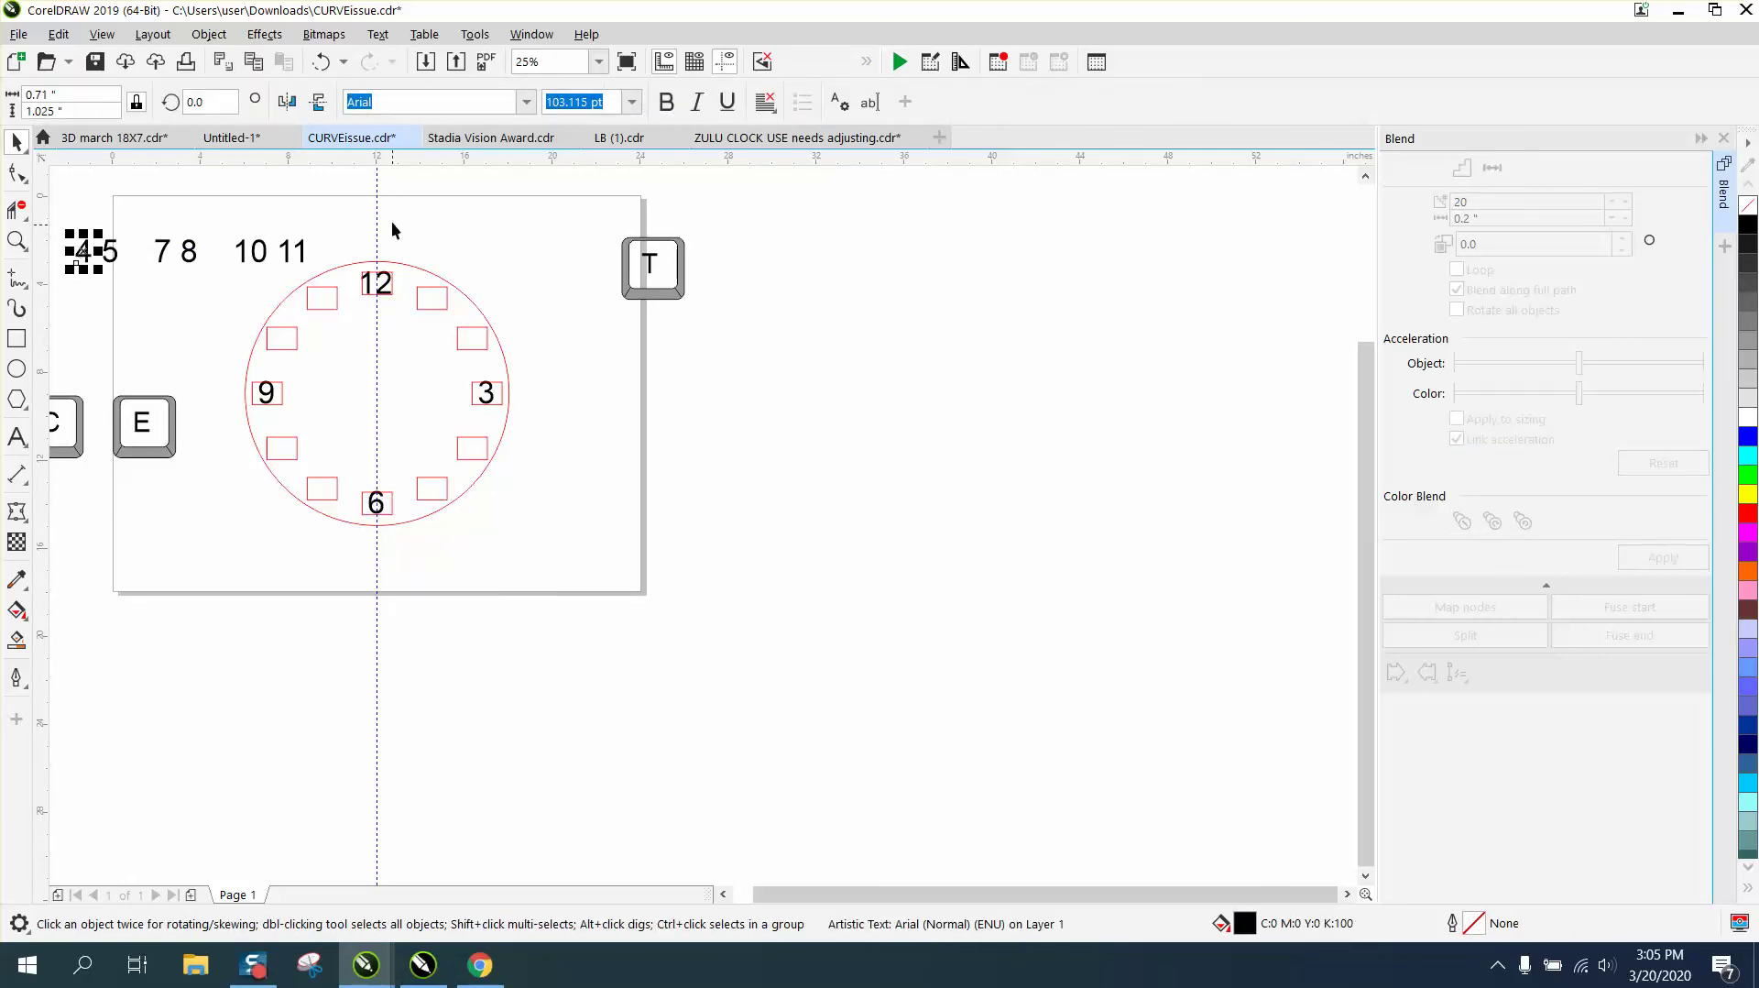
# Break the number row into separate numbers, move them along the page top, and zoom in.
pyautogui.scroll(-1, 465, 224)
pyautogui.hotkey('ctrl', 'k')
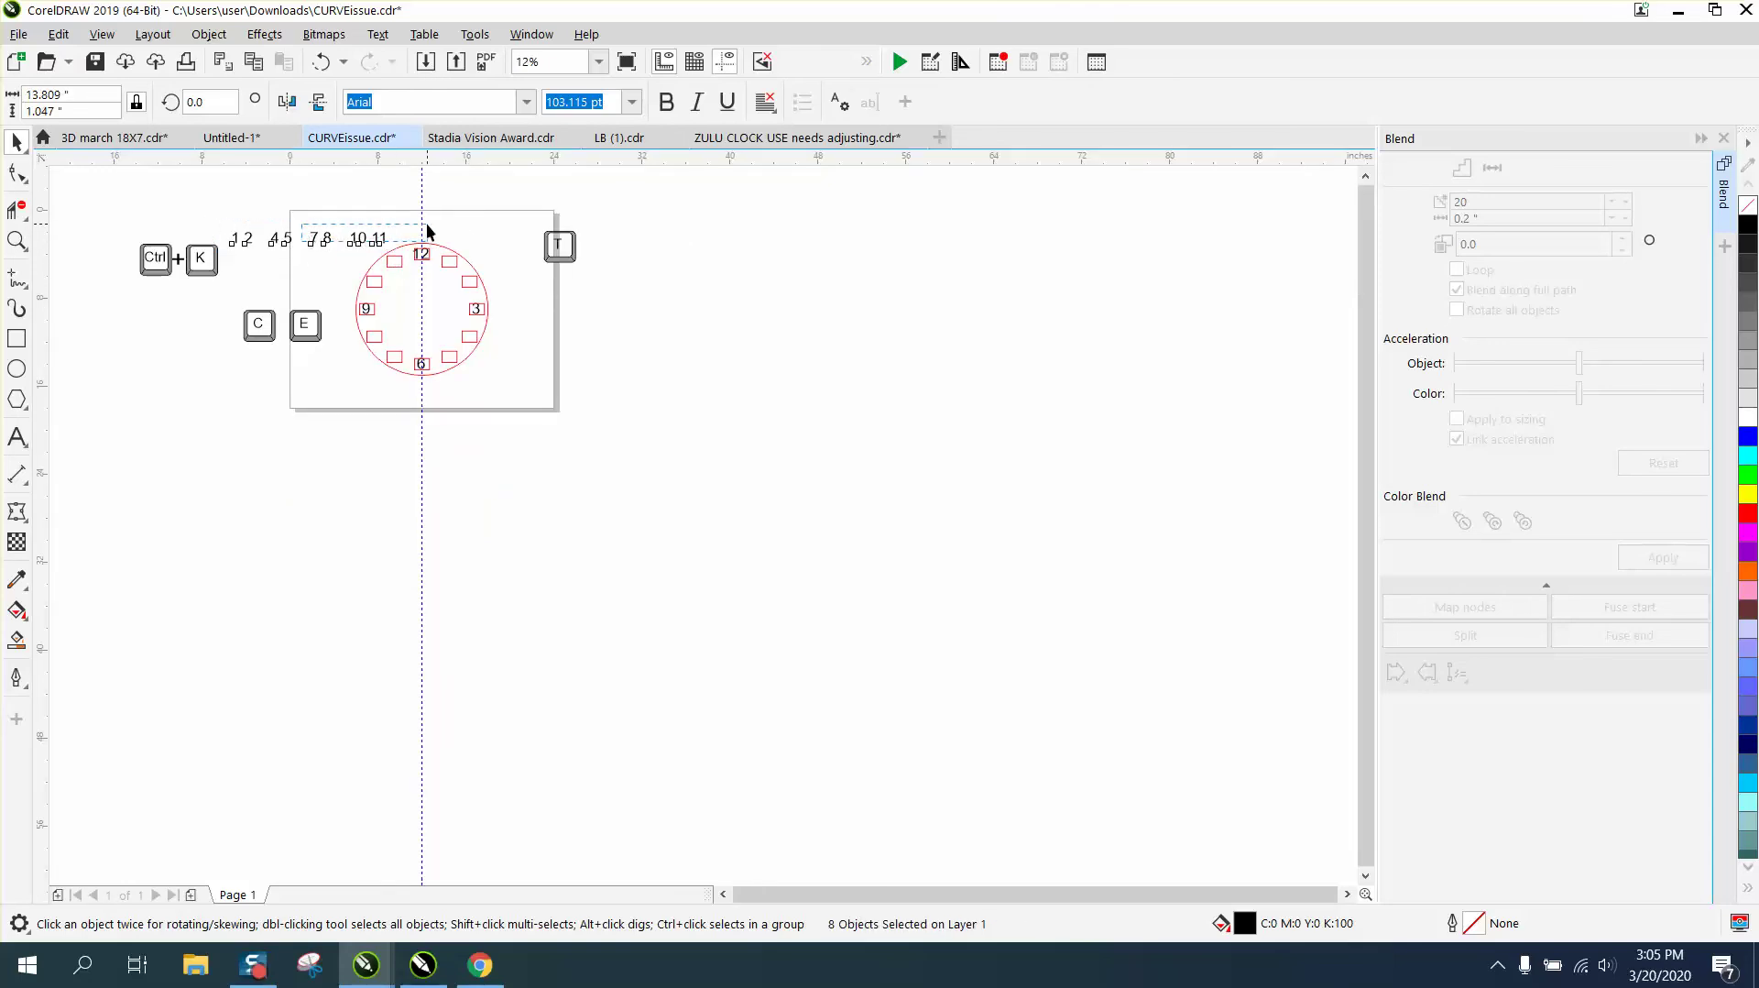
pyautogui.click(197, 223)
pyautogui.moveTo(395, 244); pyautogui.dragTo(220, 218)
pyautogui.click(26, 240)
pyautogui.click(87, 240)
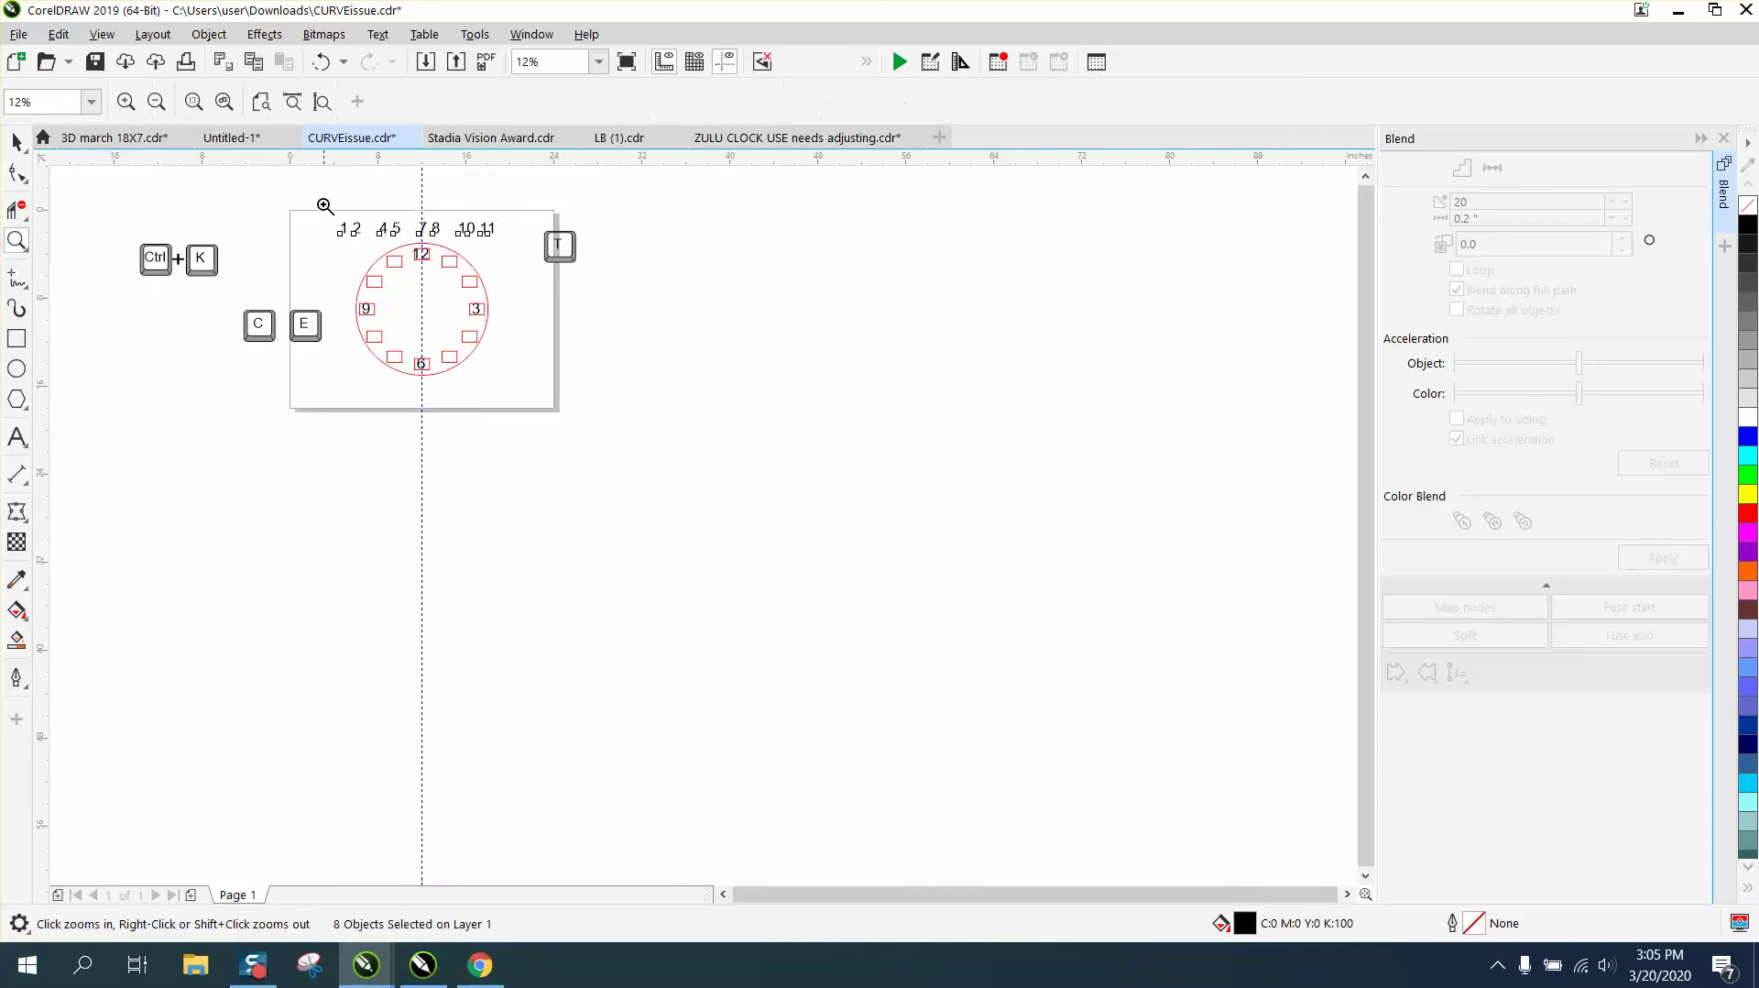
pyautogui.click(445, 353)
pyautogui.click(16, 142)
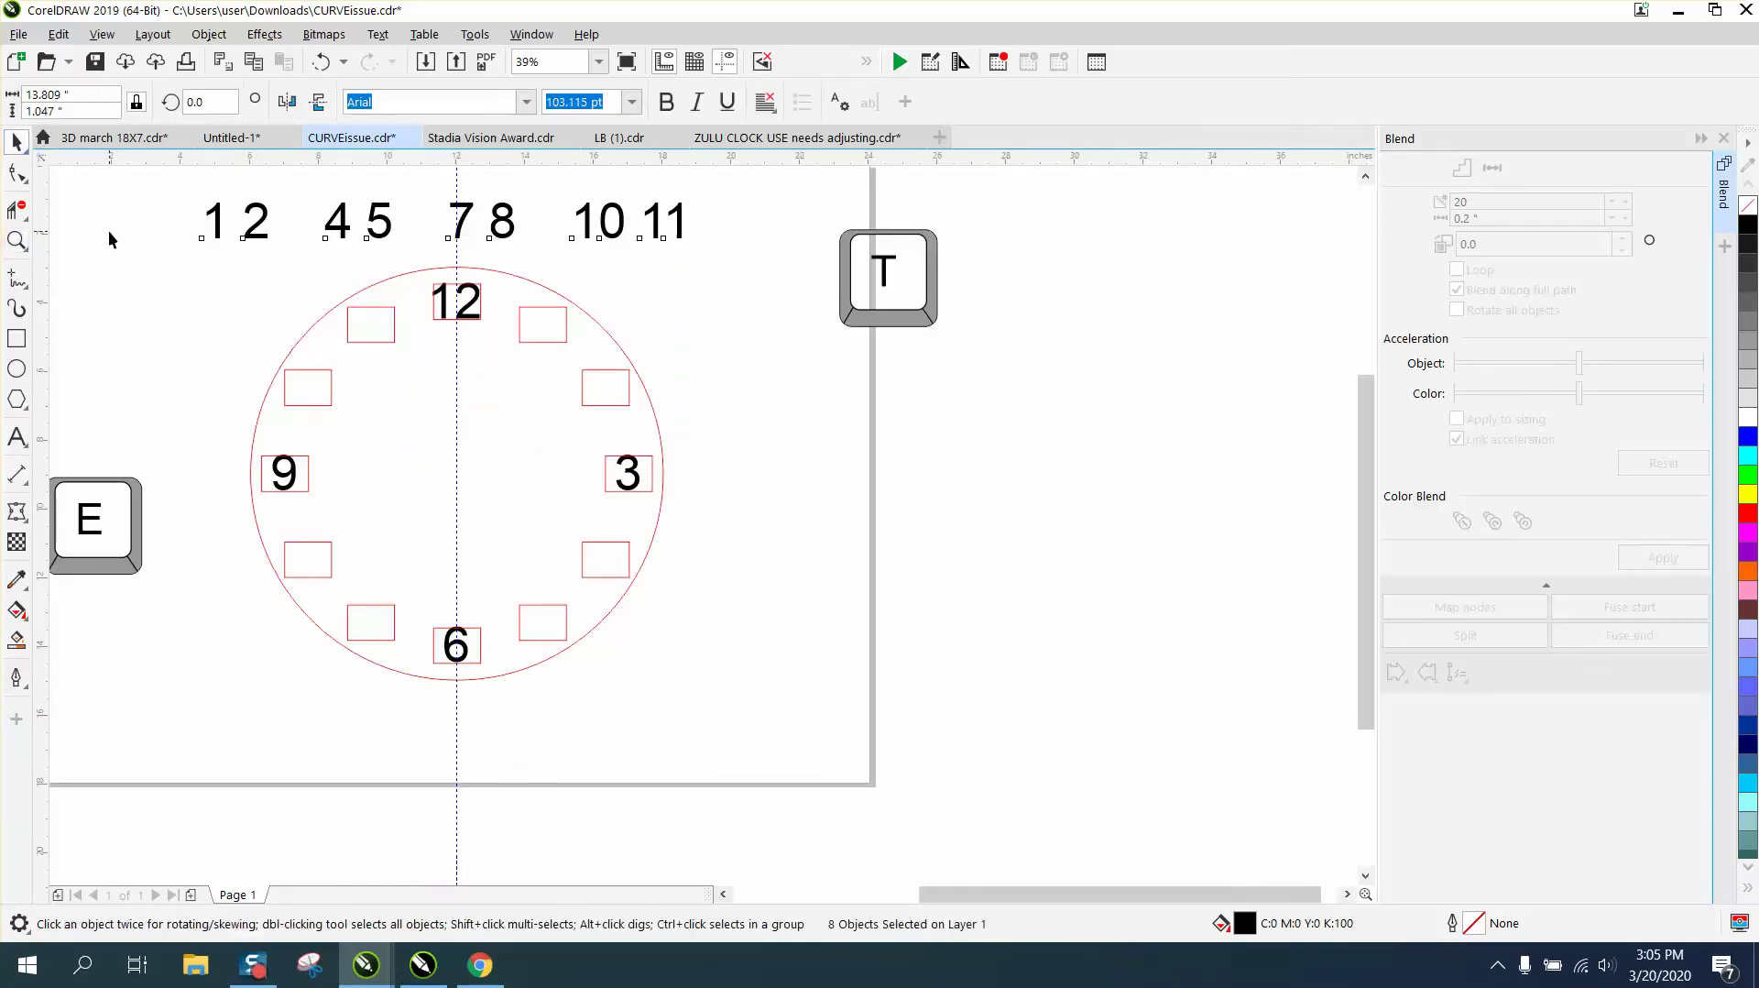
# Centre the numbers 1 and 2 on their 1 and 2 o'clock rectangles.
pyautogui.click(221, 240)
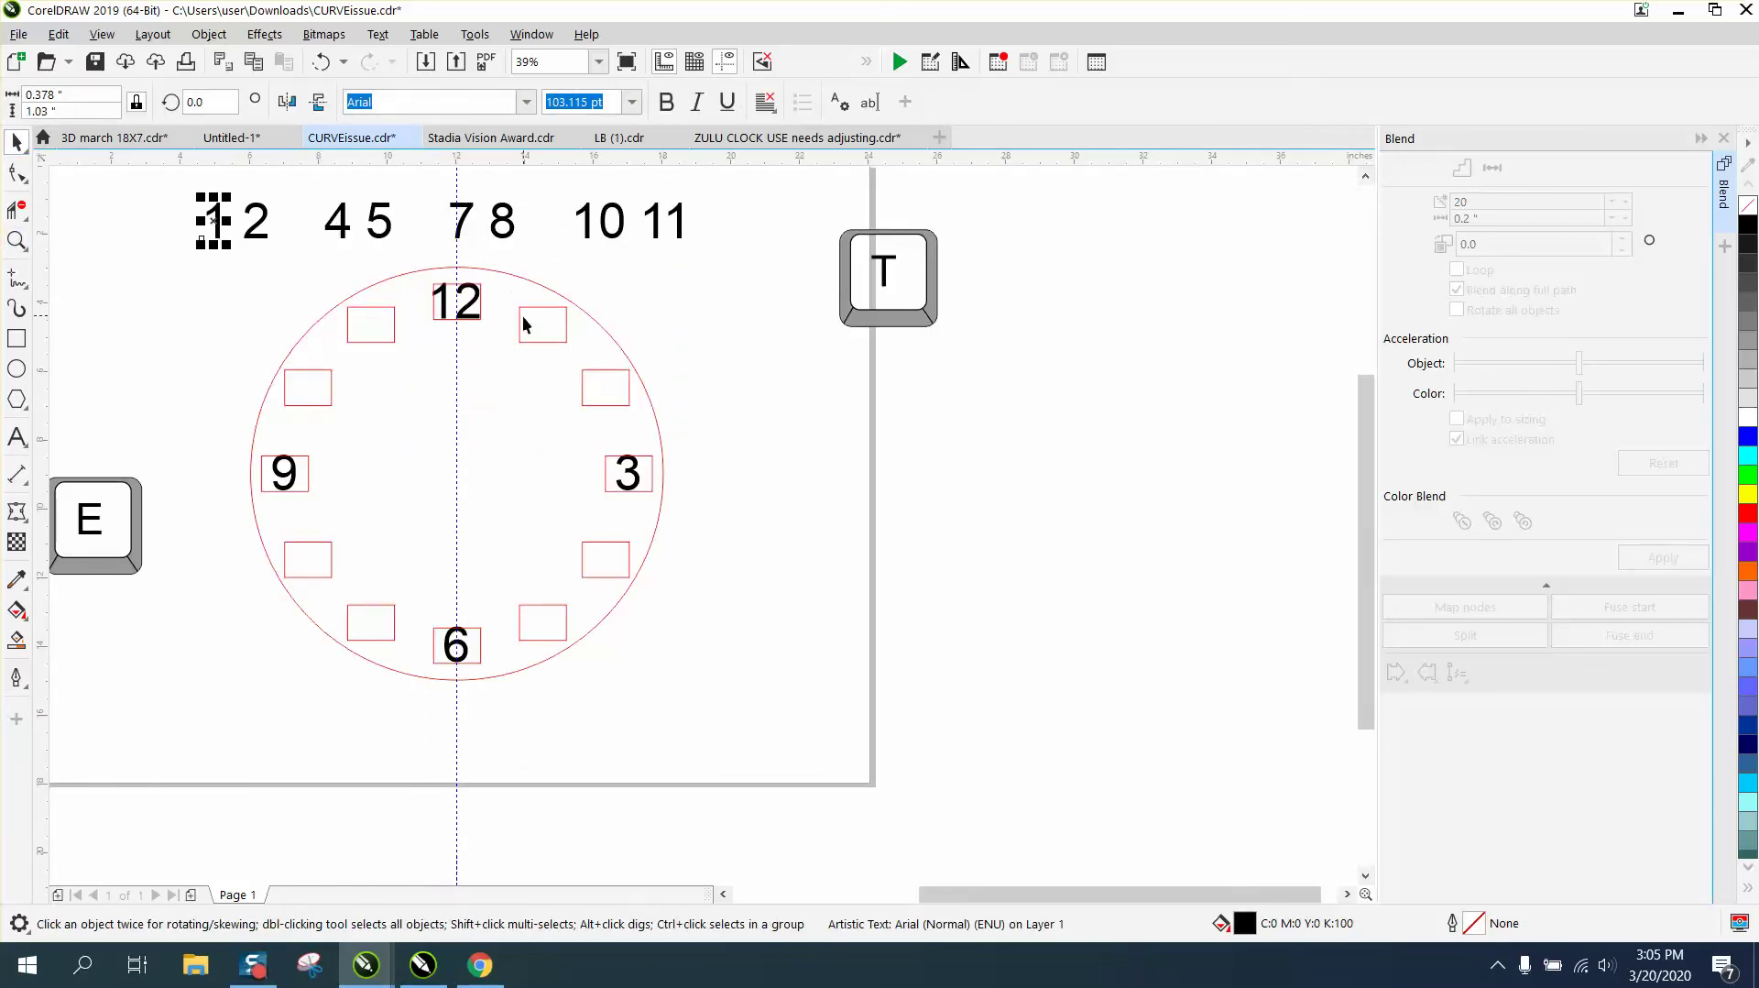
pyautogui.keyDown('shift'); pyautogui.click(542, 337); pyautogui.keyUp('shift')
pyautogui.press('e')
pyautogui.press('c')
pyautogui.click(259, 239)
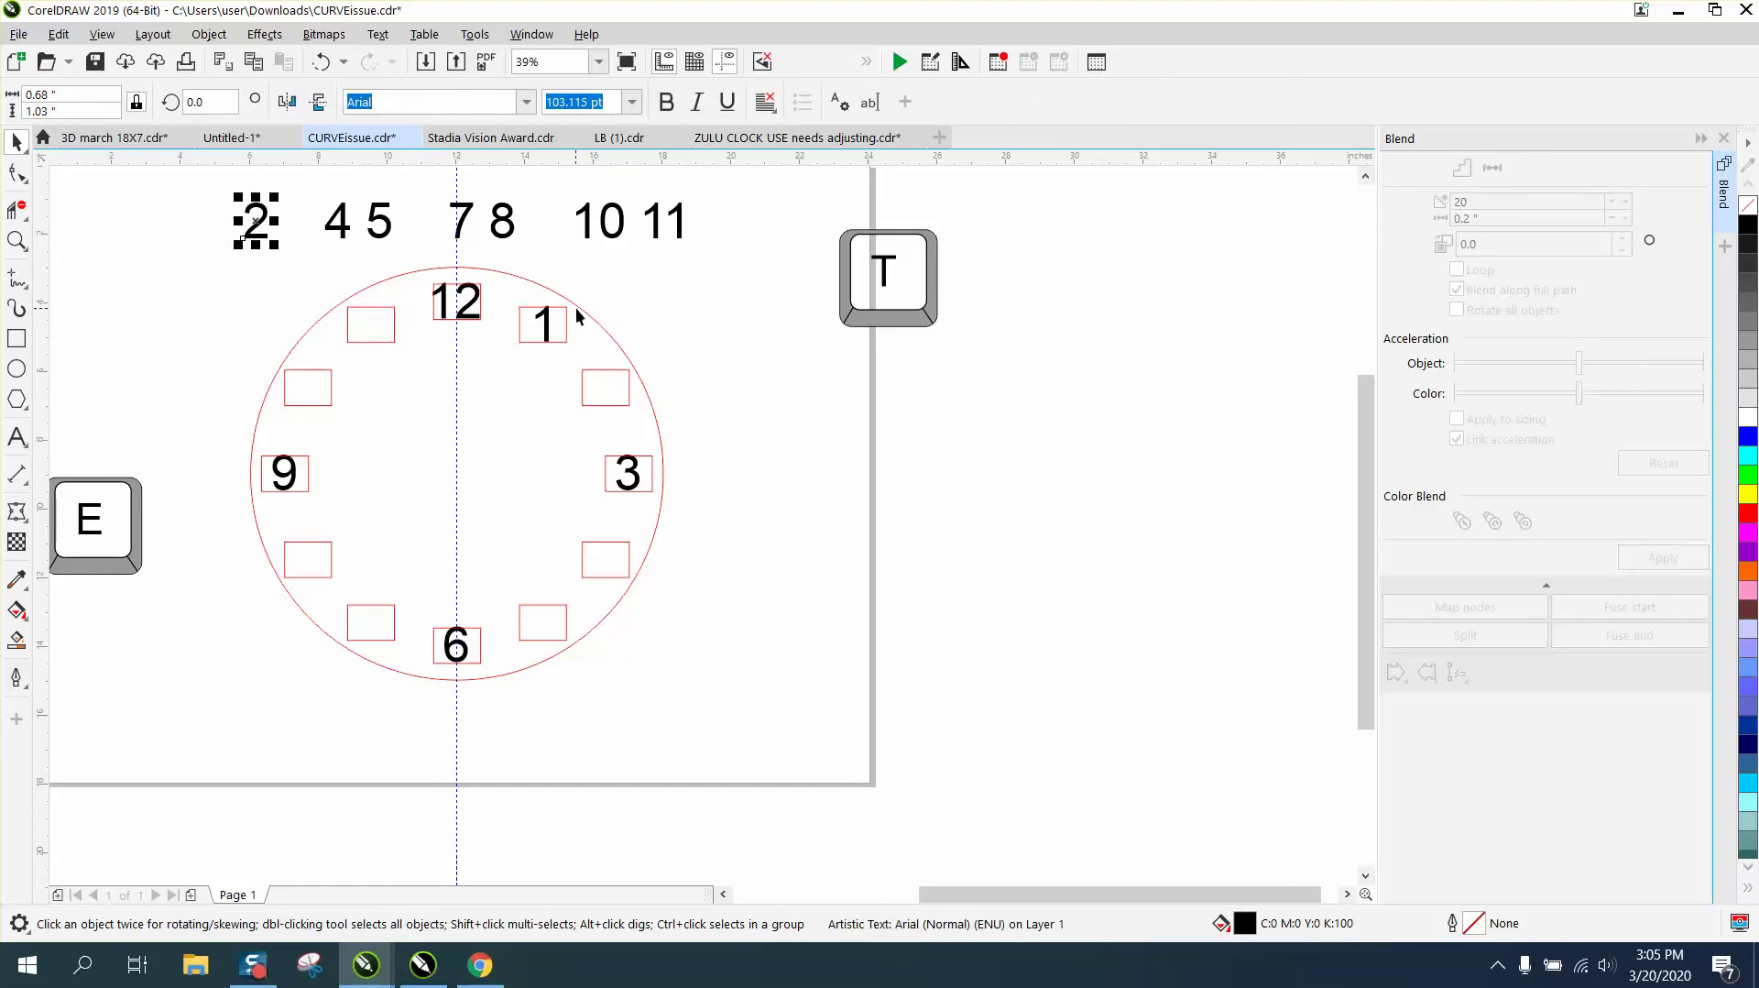
pyautogui.keyDown('shift'); pyautogui.click(601, 383); pyautogui.keyUp('shift')
pyautogui.press('e')
pyautogui.press('c')
# Centre the 4 on its rectangle, then select the 5 with its 5 o'clock rectangle.
pyautogui.click(352, 224)
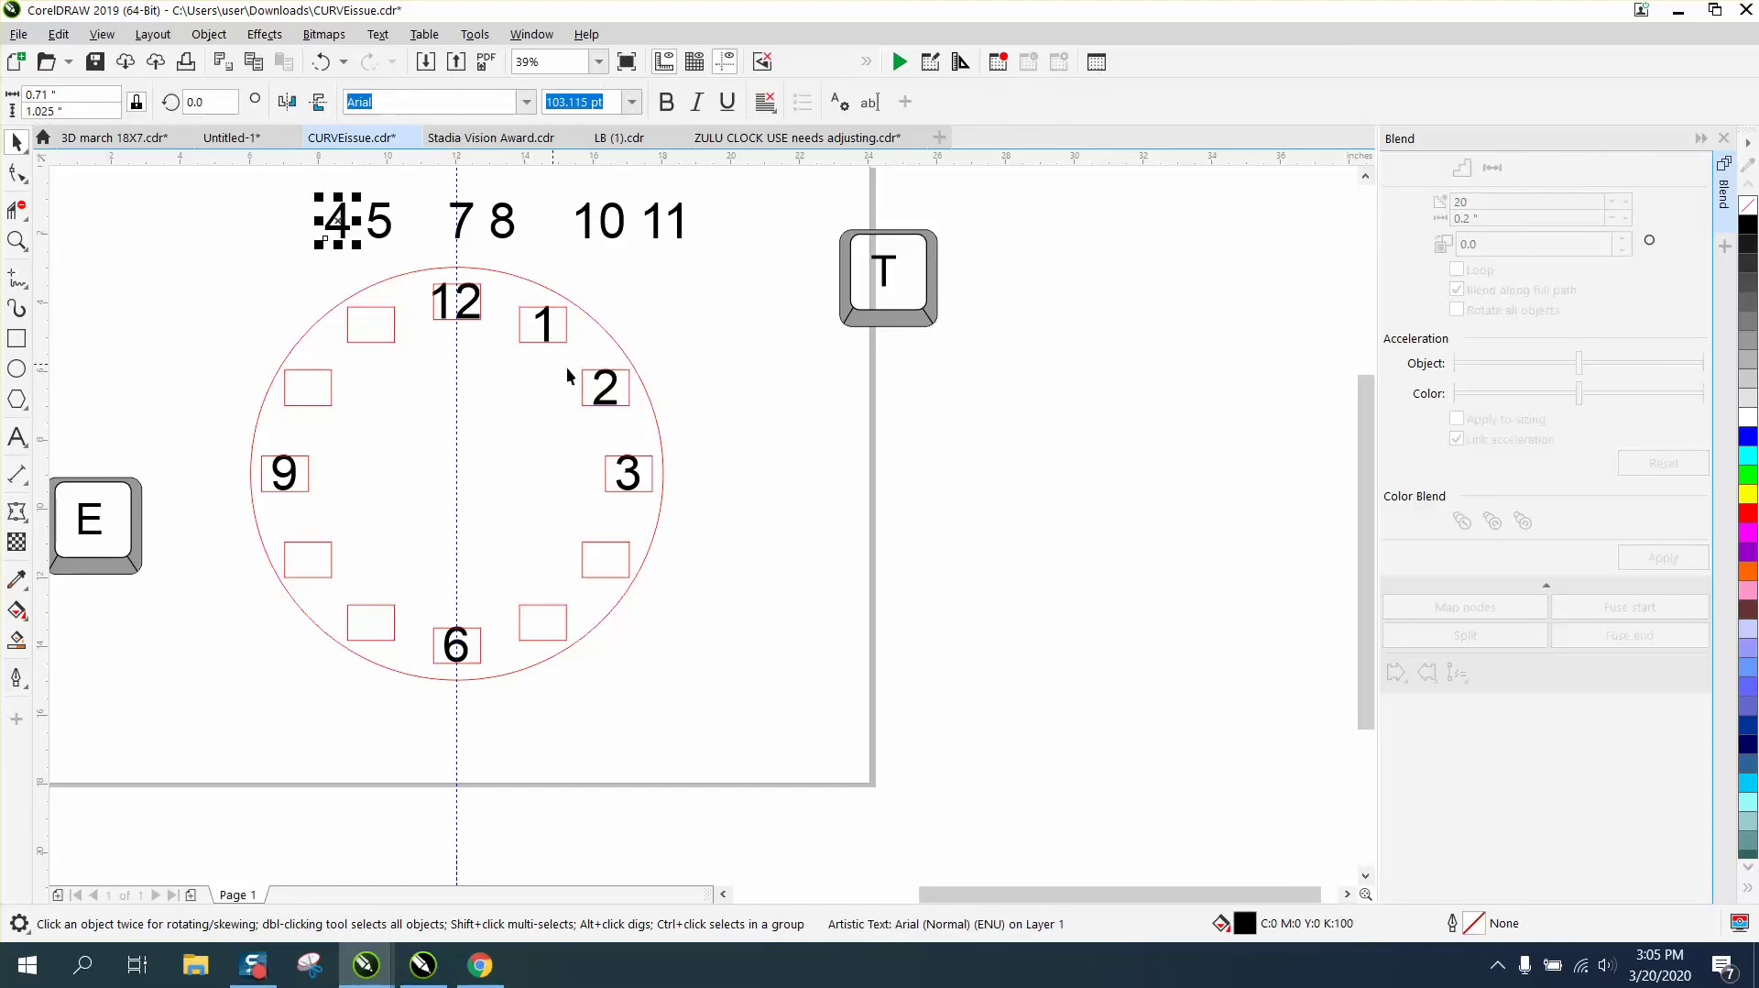
pyautogui.keyDown('shift'); pyautogui.click(630, 549); pyautogui.keyUp('shift')
pyautogui.press('e')
pyautogui.press('c')
pyautogui.press('Escape')
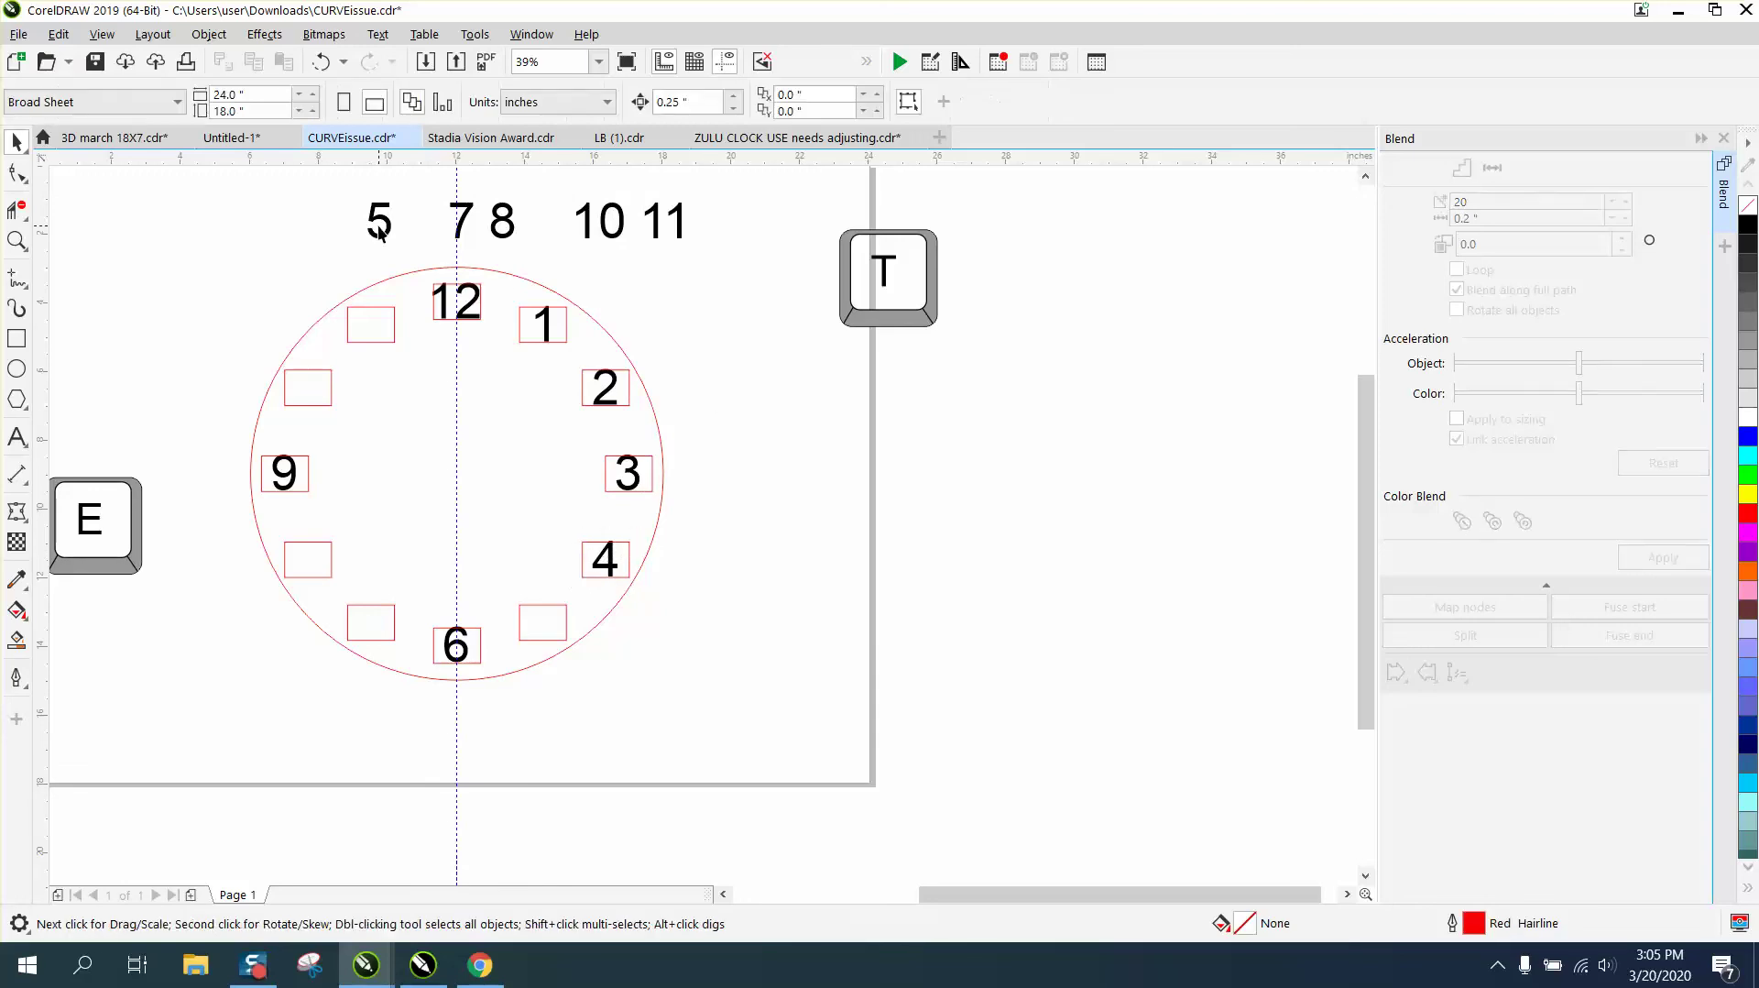
pyautogui.click(562, 625)
pyautogui.press('Escape')
pyautogui.click(383, 244)
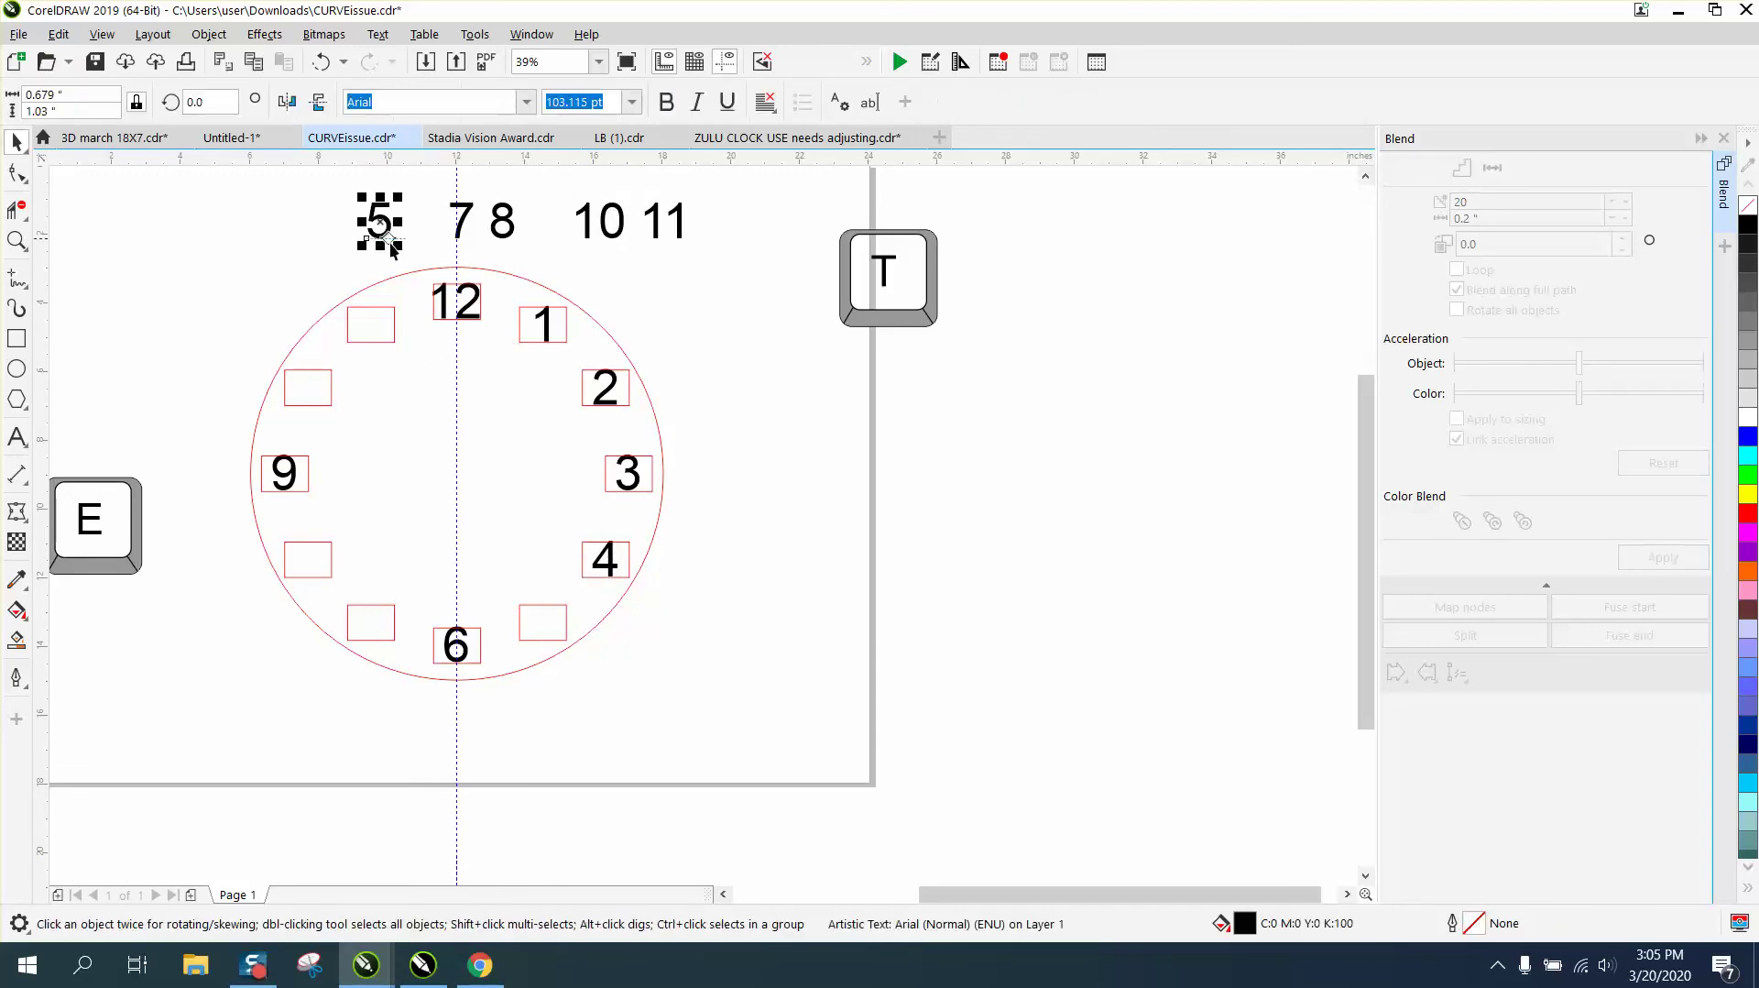
pyautogui.keyDown('shift'); pyautogui.click(538, 620); pyautogui.keyUp('shift')
# Finish centring the 5, then centre the 7 on its 7 o'clock rectangle.
pyautogui.press('e')
pyautogui.press('c')
pyautogui.click(467, 224)
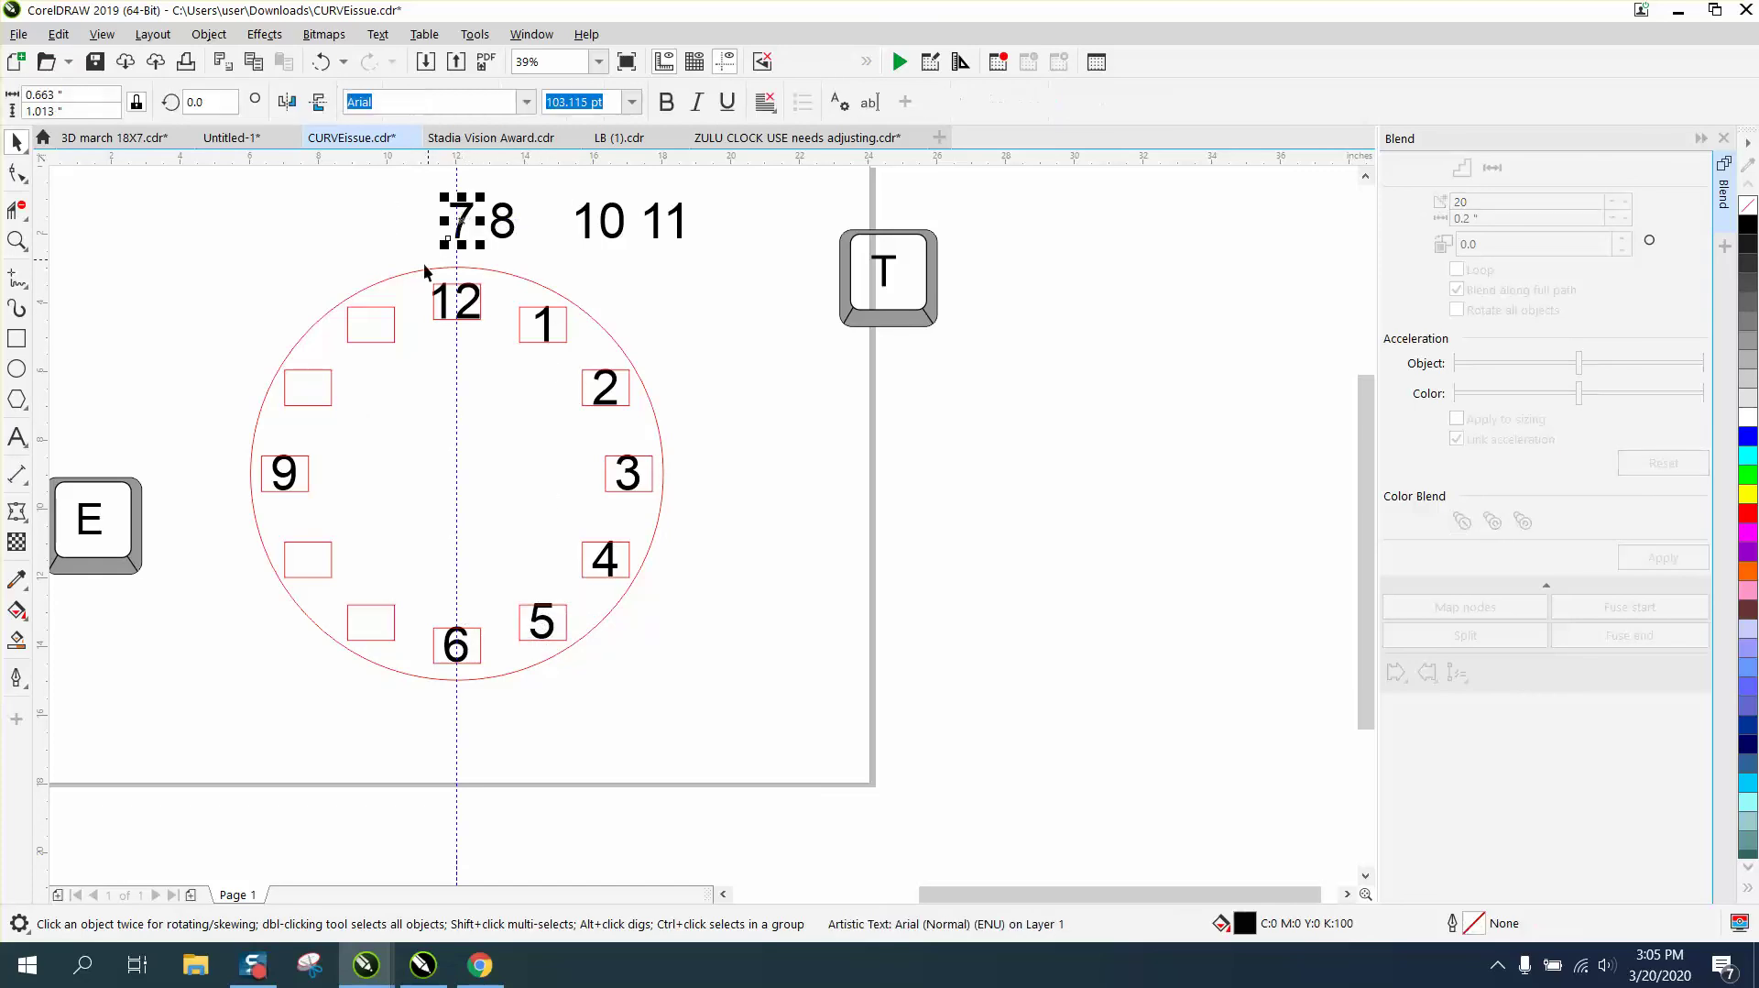
pyautogui.keyDown('shift'); pyautogui.click(394, 619); pyautogui.keyUp('shift')
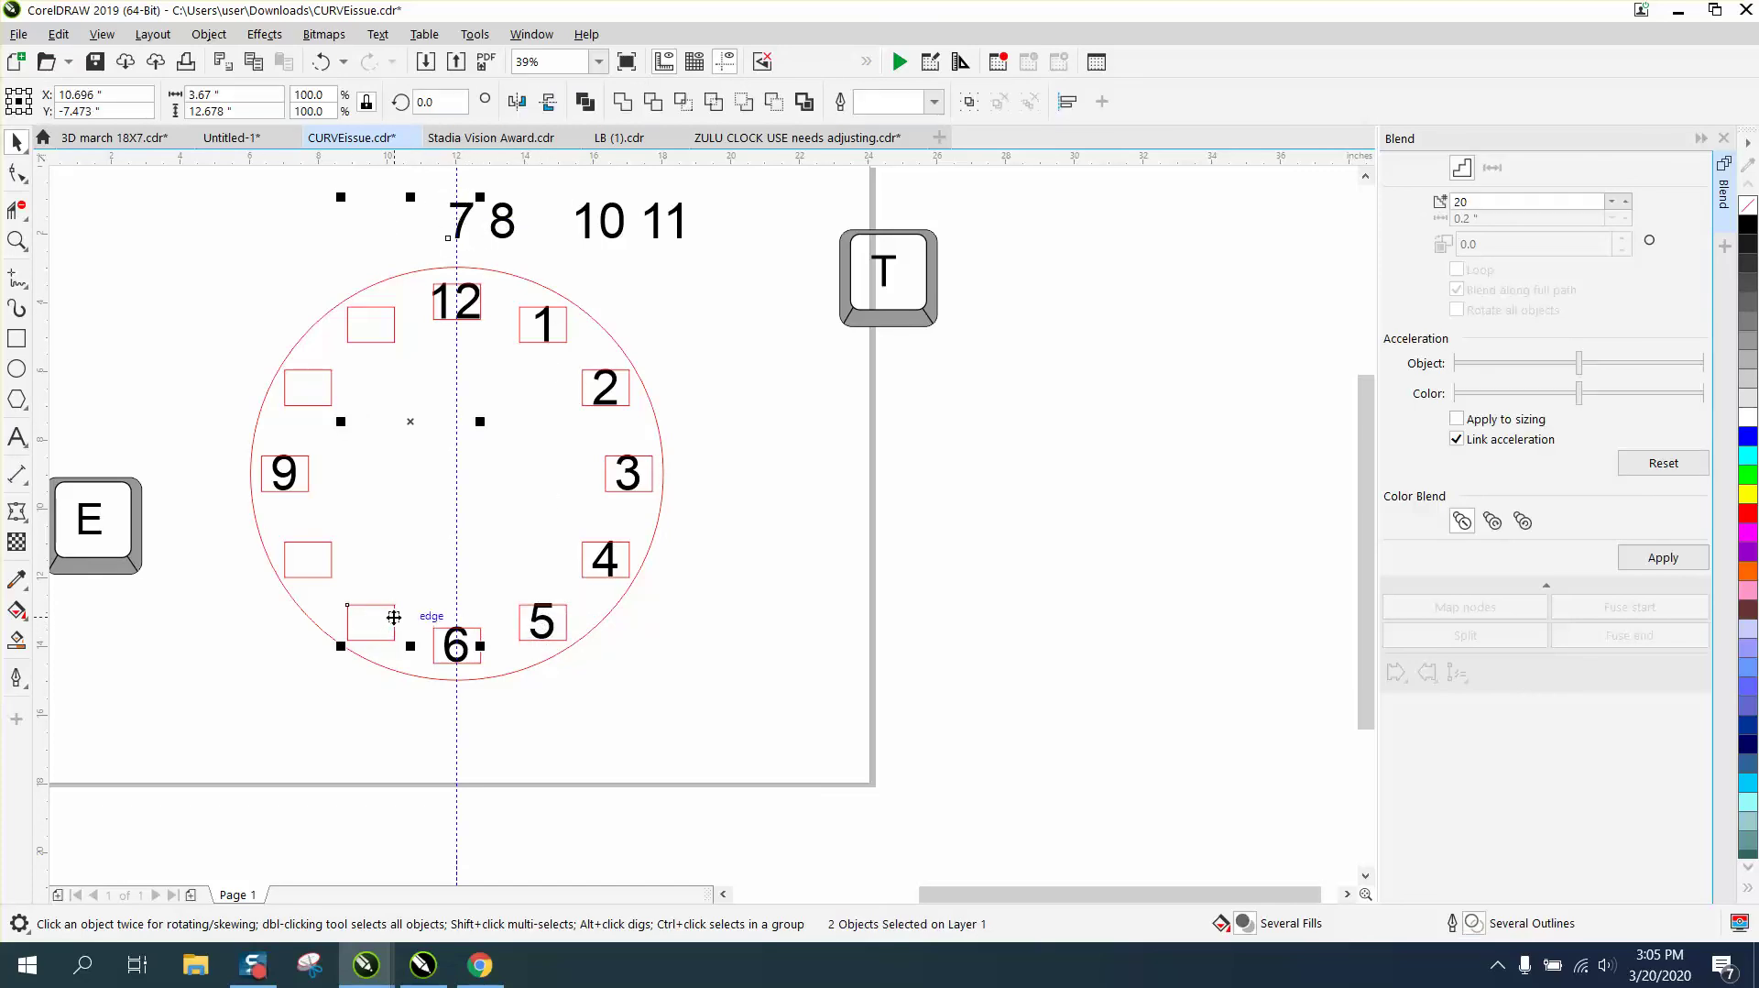
pyautogui.press('c')
pyautogui.press('e')
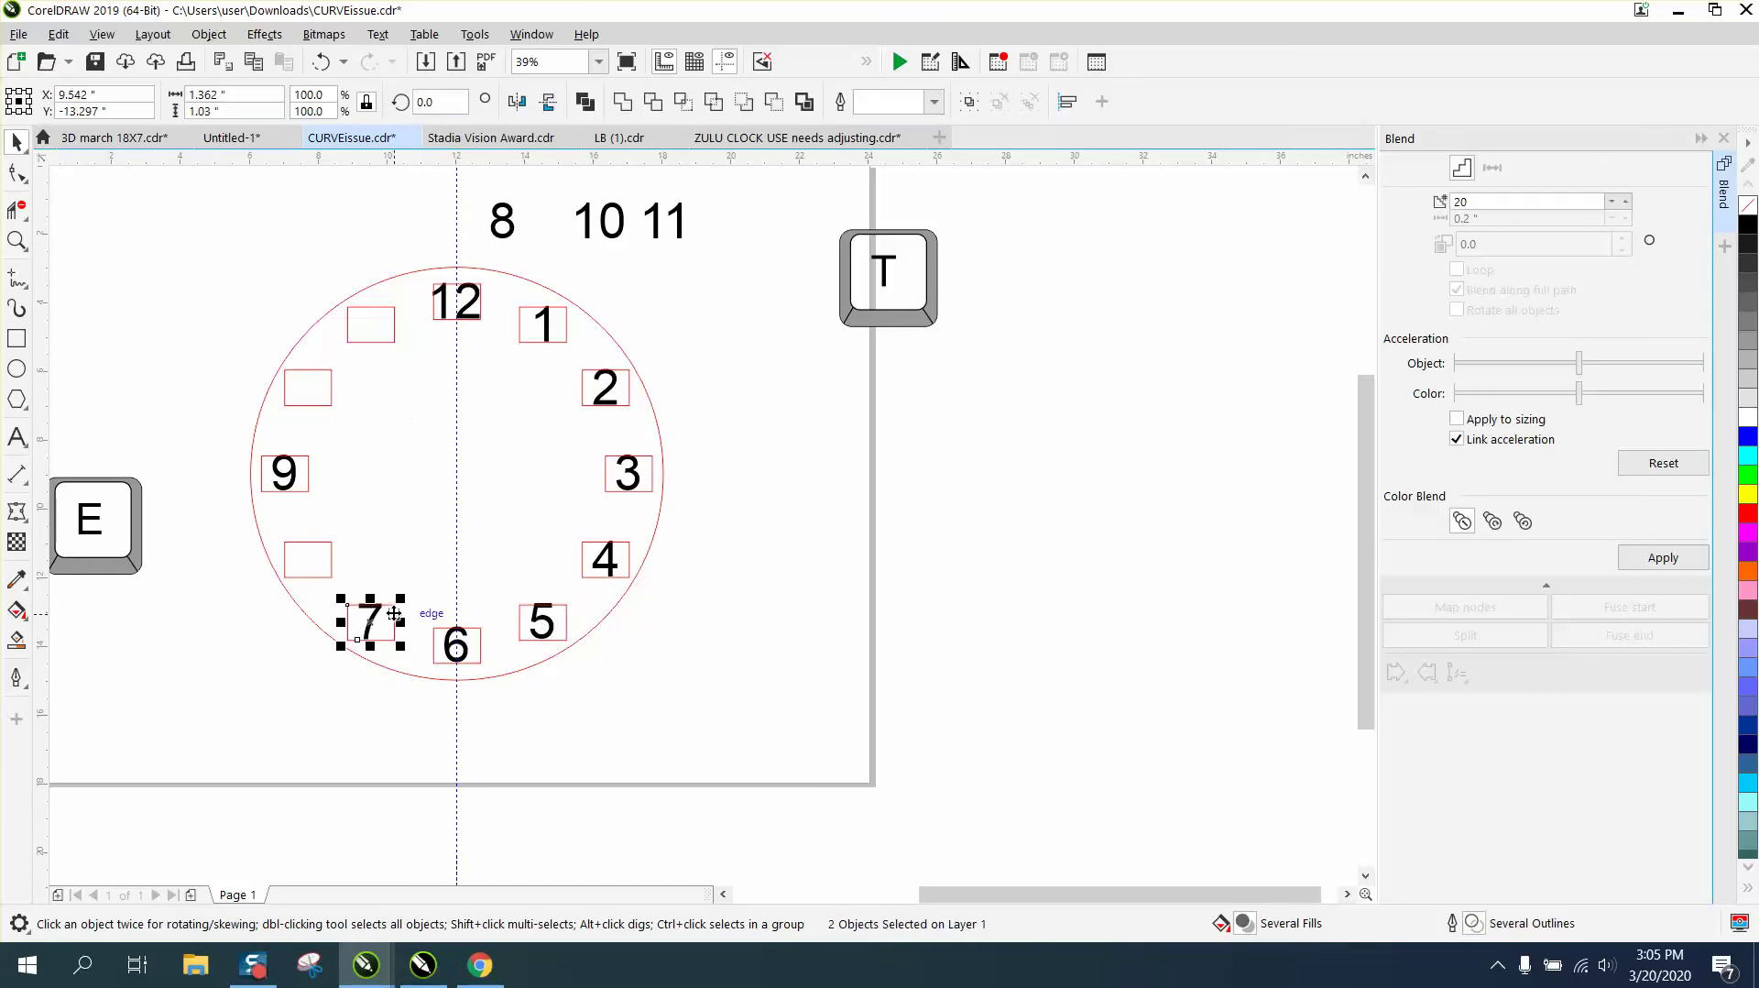
# Centre the numbers 8 and 10 on their 8 and 10 o'clock rectangles.
pyautogui.click(508, 240)
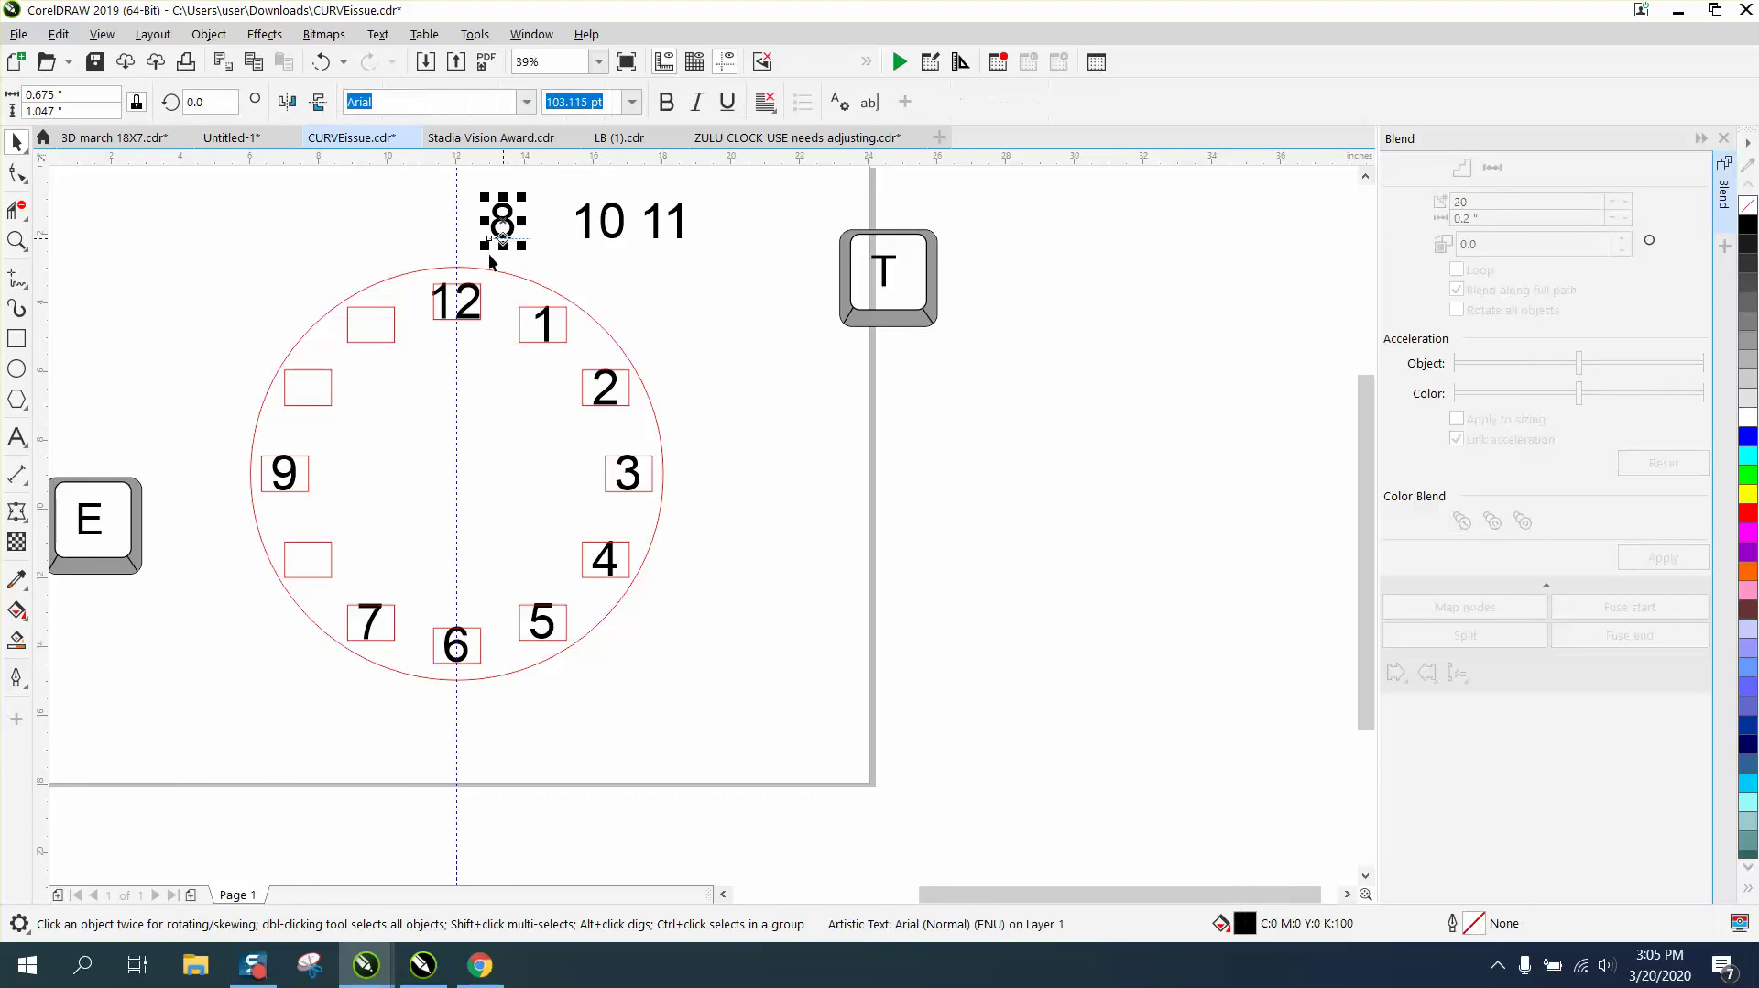
pyautogui.keyDown('shift'); pyautogui.click(308, 546); pyautogui.keyUp('shift')
pyautogui.press('e')
pyautogui.press('c')
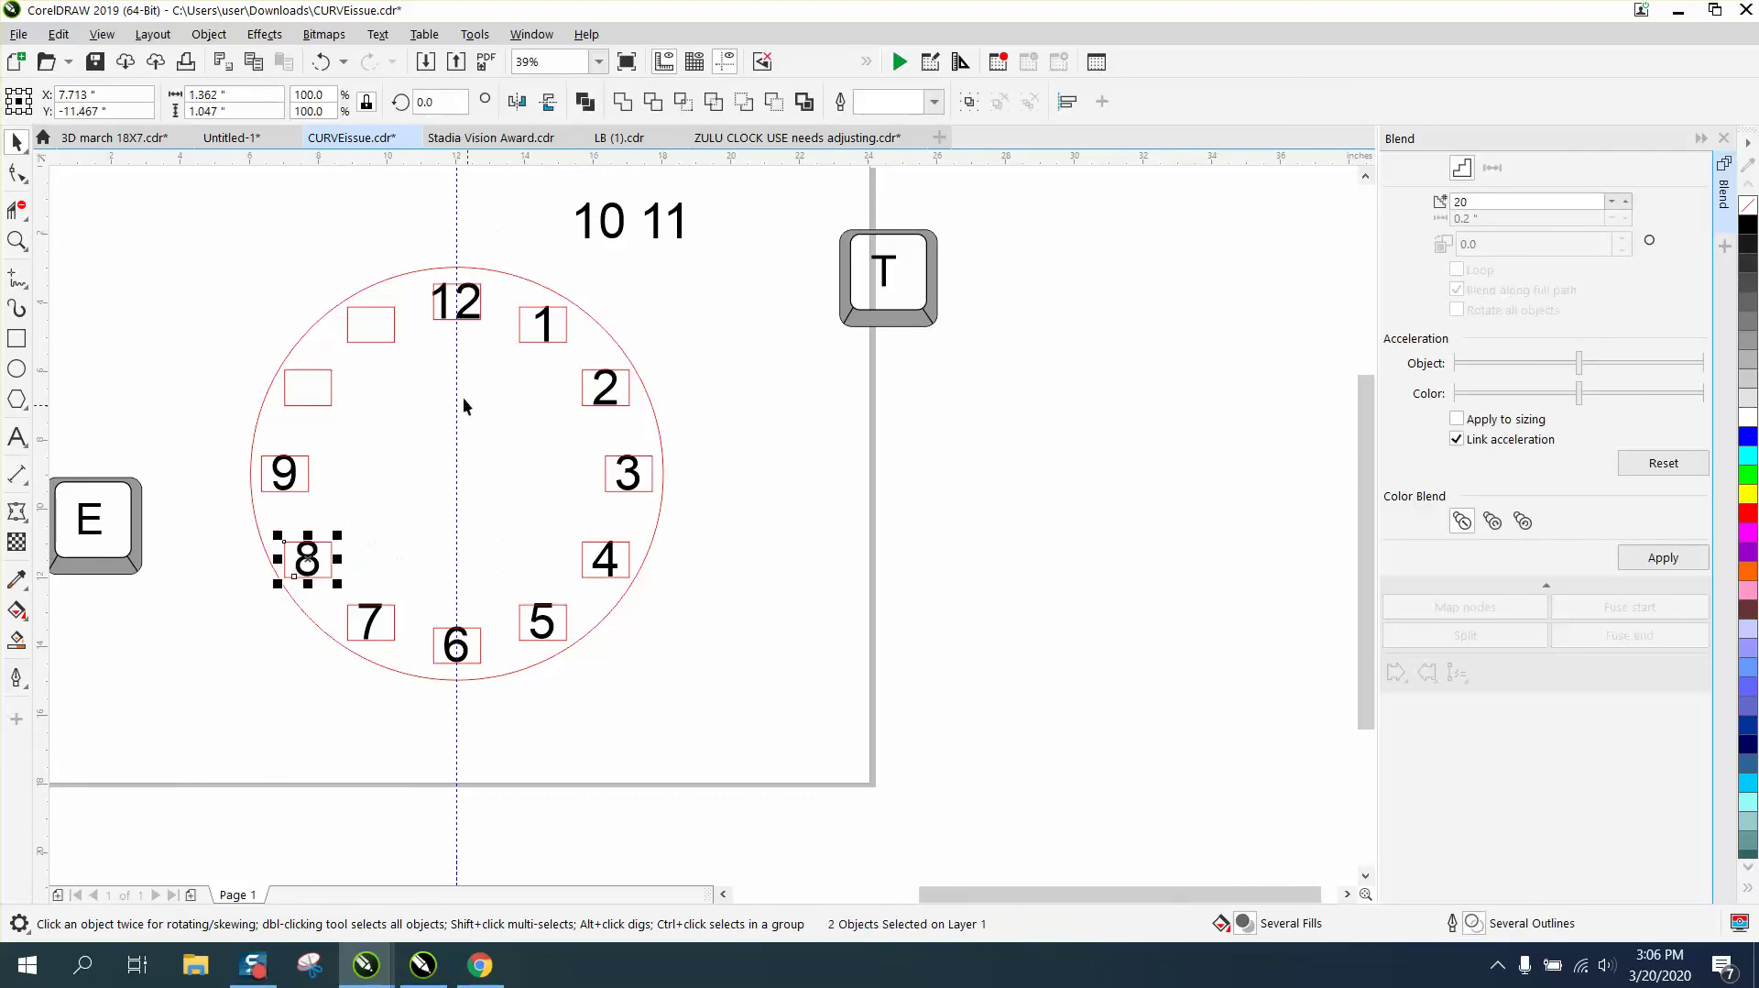
pyautogui.click(600, 238)
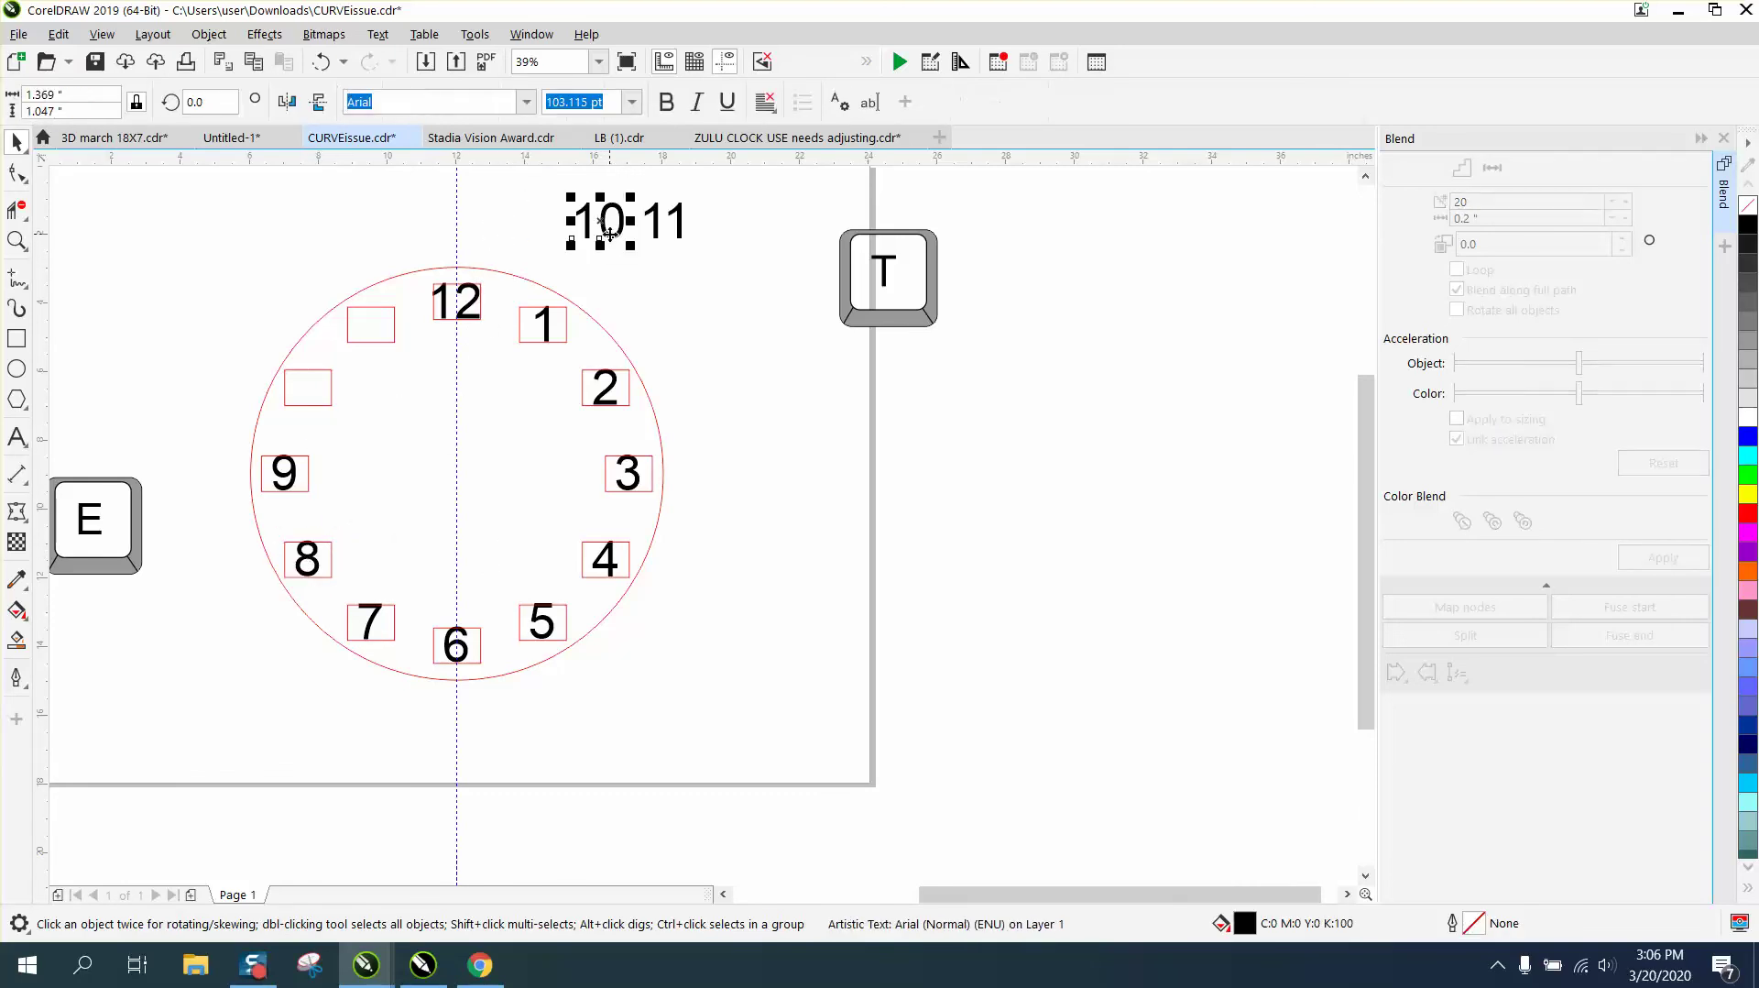
pyautogui.keyDown('shift'); pyautogui.click(304, 387); pyautogui.keyUp('shift')
pyautogui.press('e')
pyautogui.press('c')
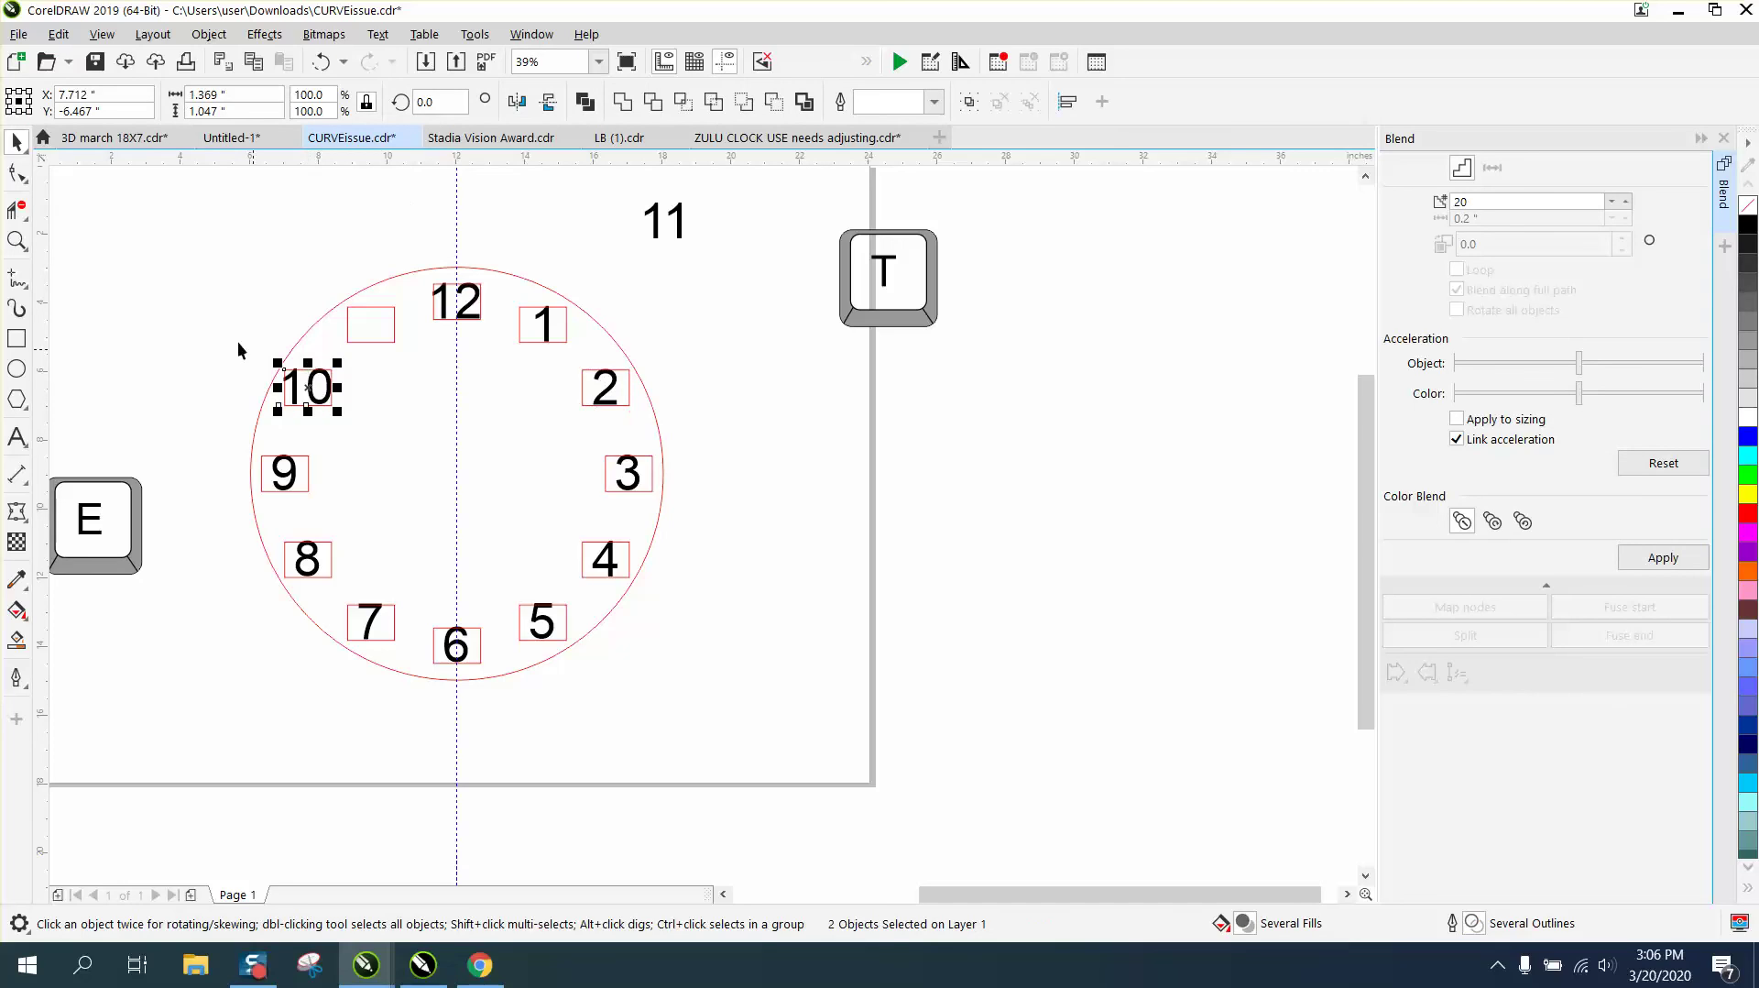
# Centre the 11 on its 11 o'clock rectangle and clear the selection.
pyautogui.click(647, 229)
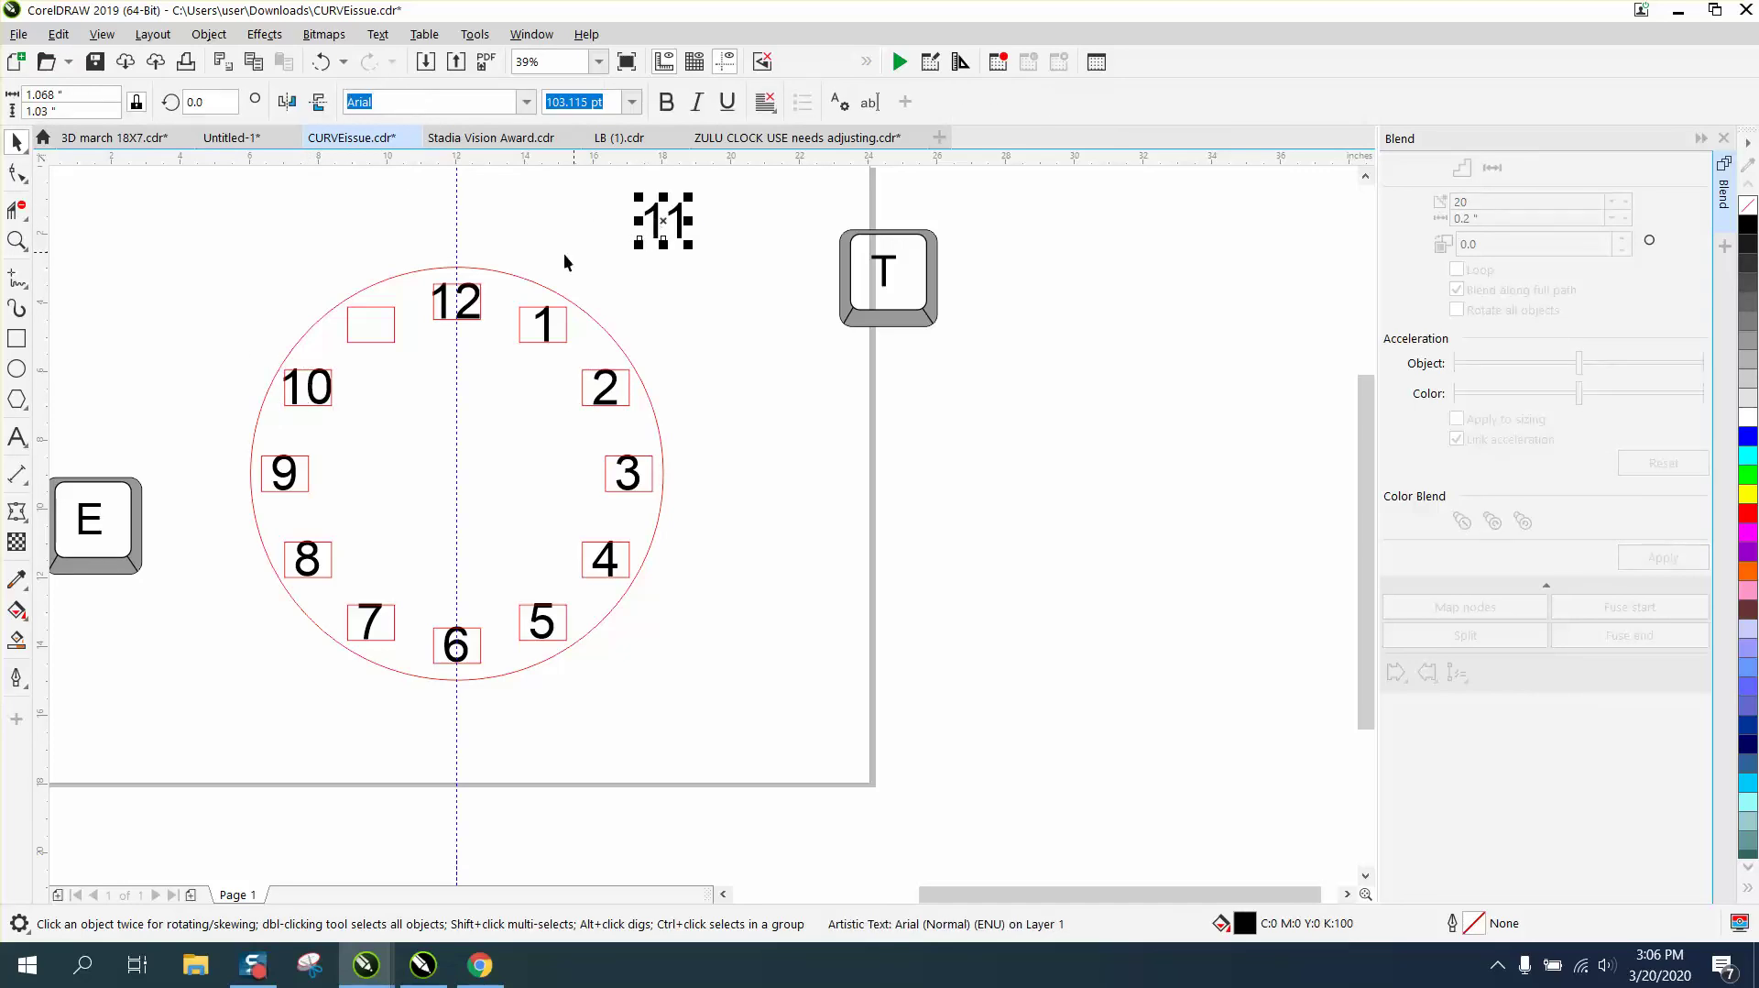
pyautogui.keyDown('shift'); pyautogui.click(382, 331); pyautogui.keyUp('shift')
pyautogui.press('e')
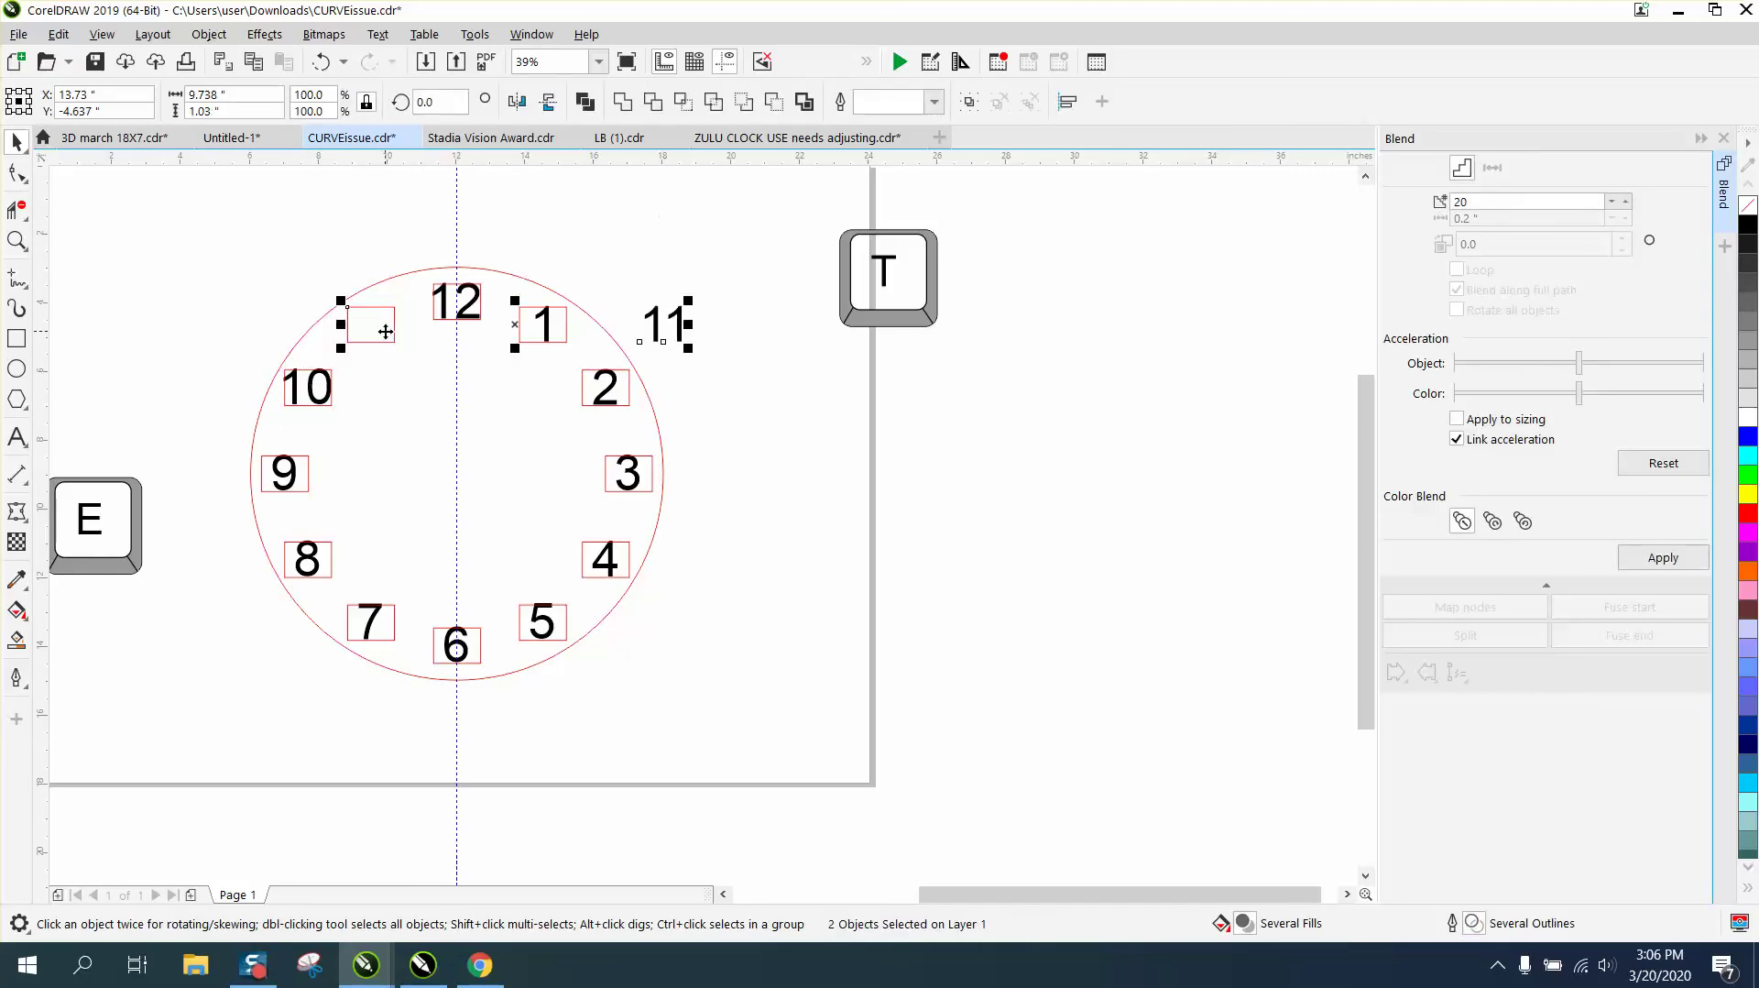
pyautogui.press('c')
pyautogui.click(665, 214)
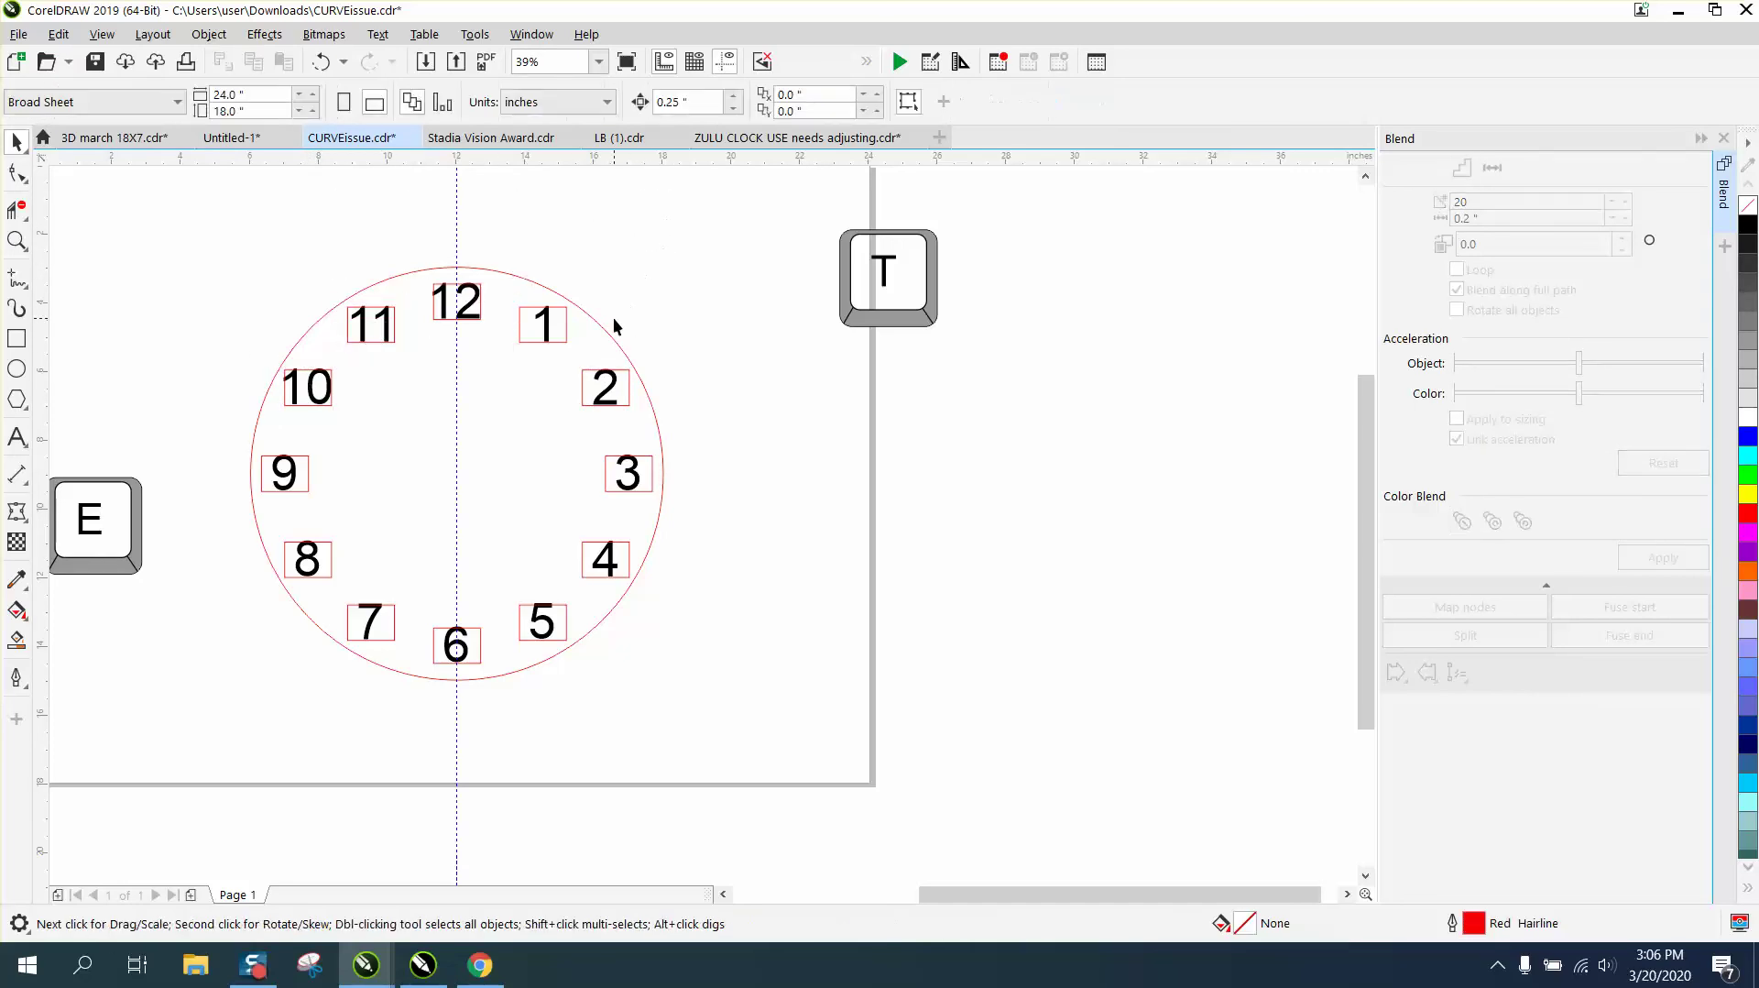
# Delete the red guide rectangles around the numbers 1 through 6.
pyautogui.click(560, 332)
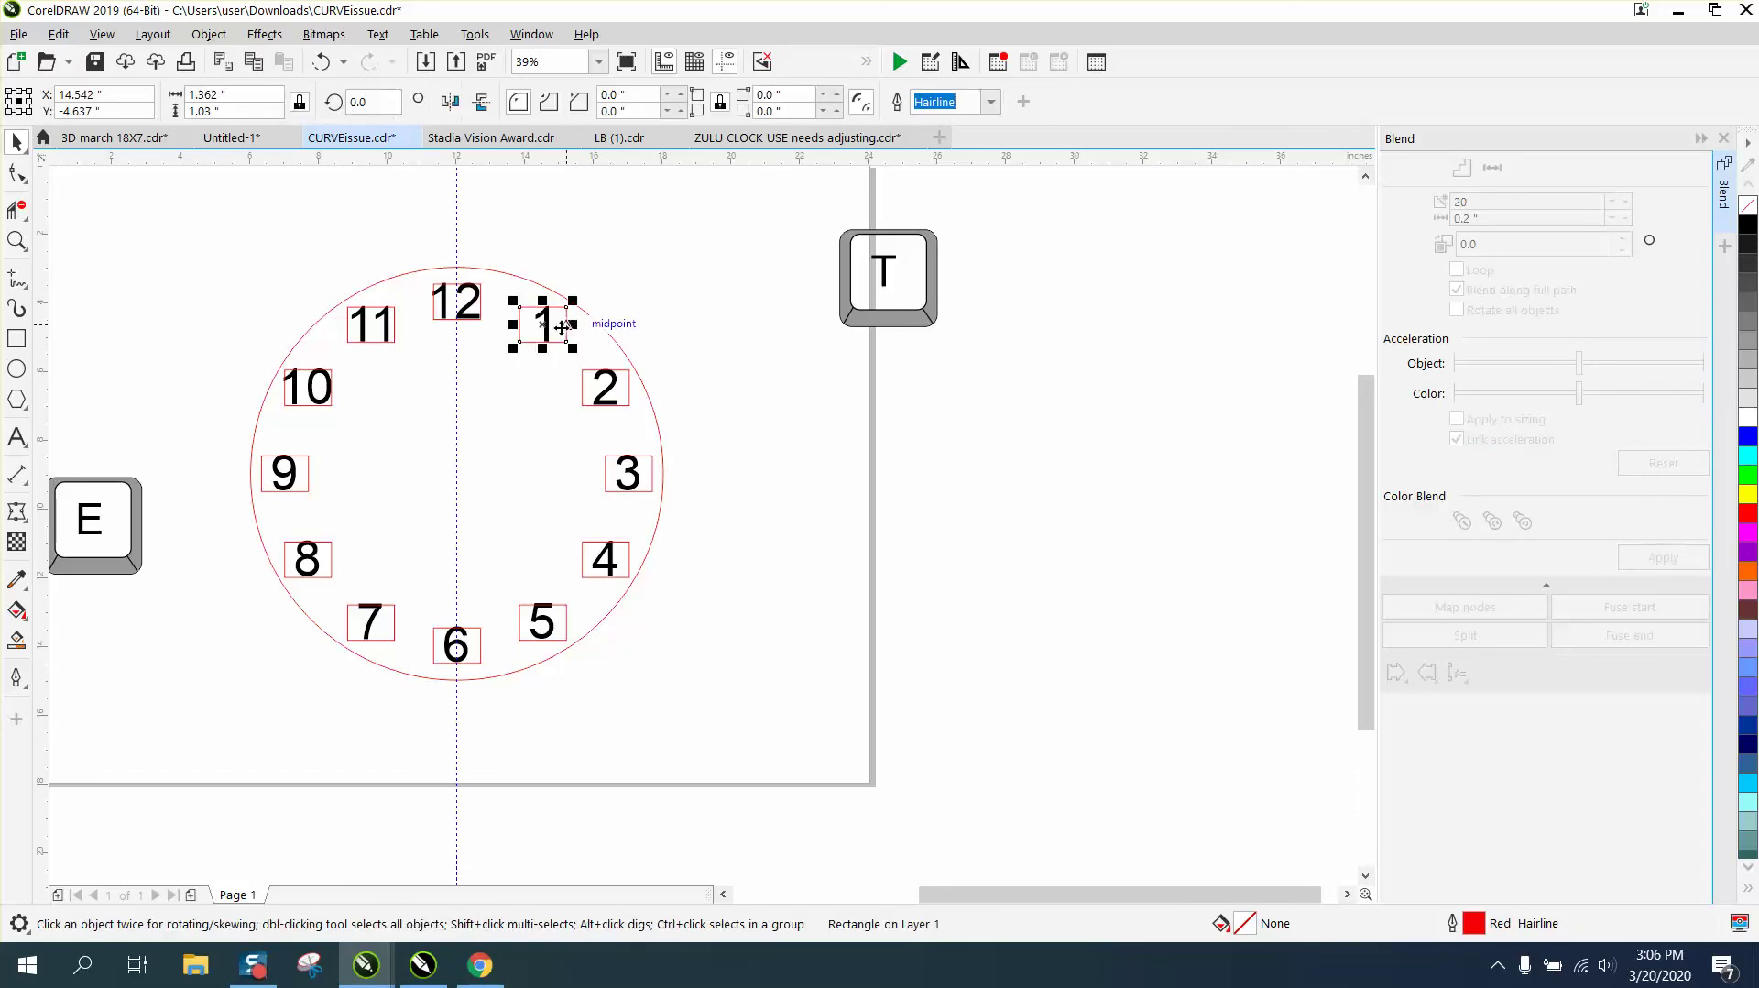
pyautogui.press('Delete')
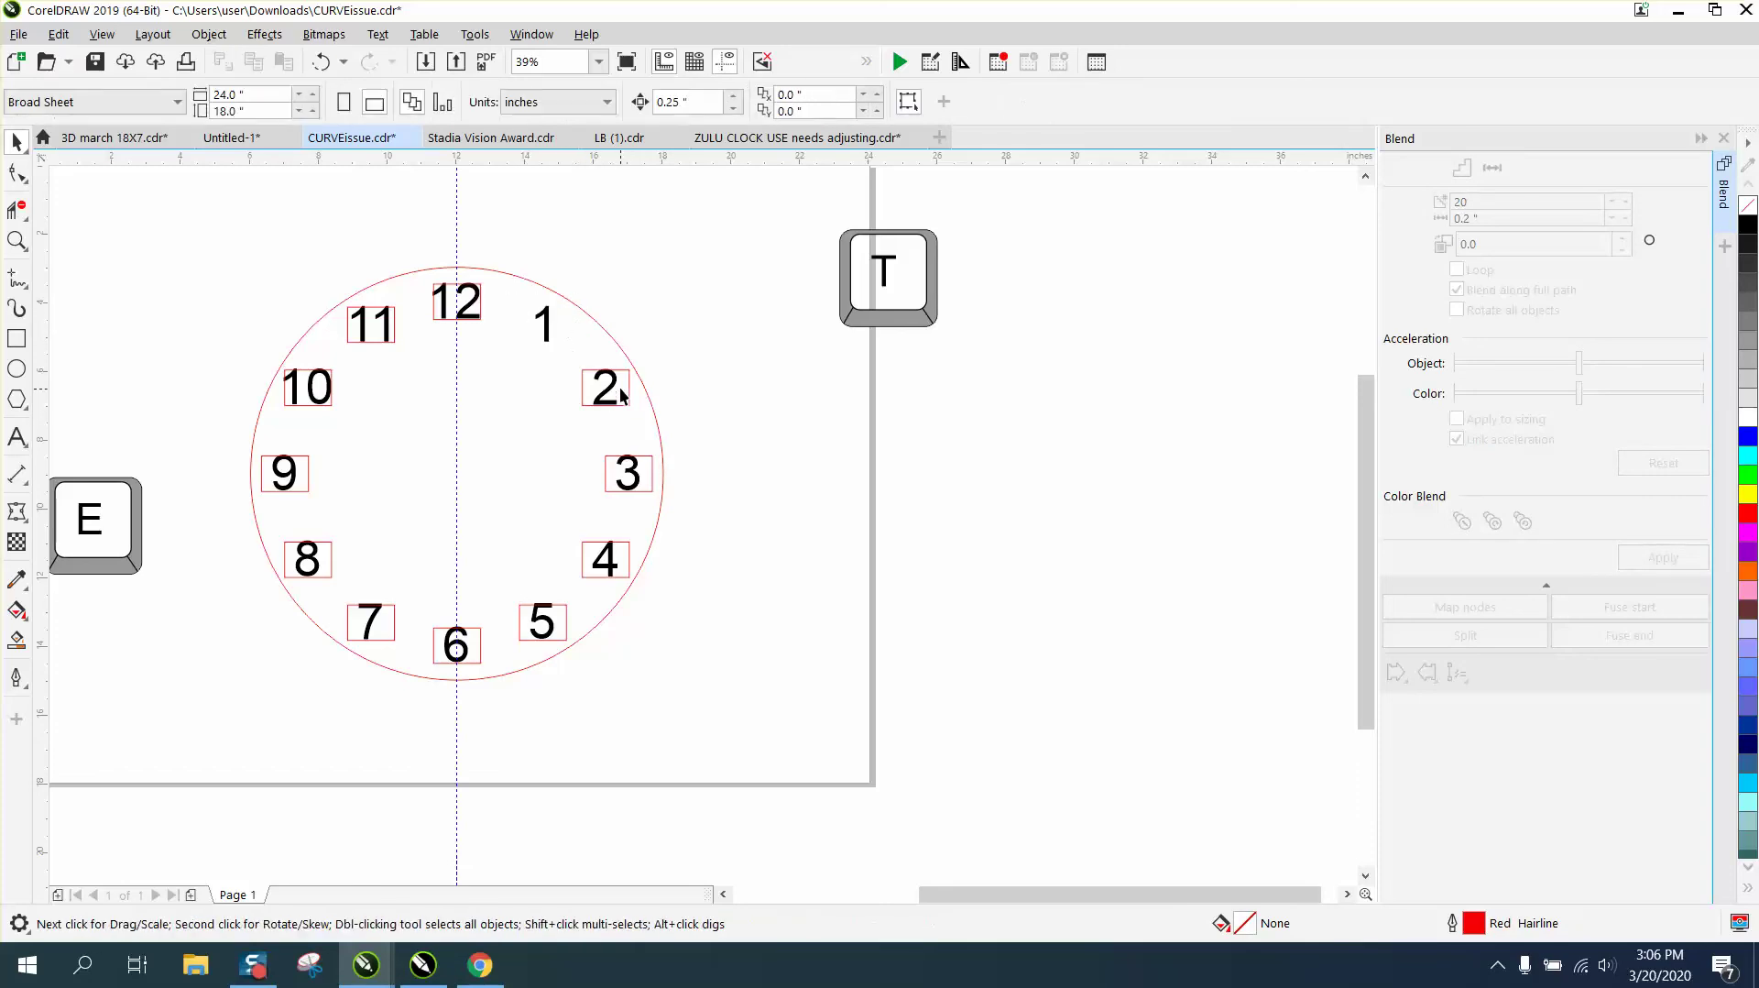
pyautogui.click(623, 386)
pyautogui.press('Delete')
pyautogui.click(651, 471)
pyautogui.press('Delete')
pyautogui.click(623, 551)
pyautogui.press('Delete')
pyautogui.click(565, 616)
pyautogui.press('Delete')
pyautogui.click(480, 651)
pyautogui.press('Delete')
# Delete the red guide rectangles around the numbers 7 through 12.
pyautogui.click(383, 628)
pyautogui.press('Delete')
pyautogui.click(330, 572)
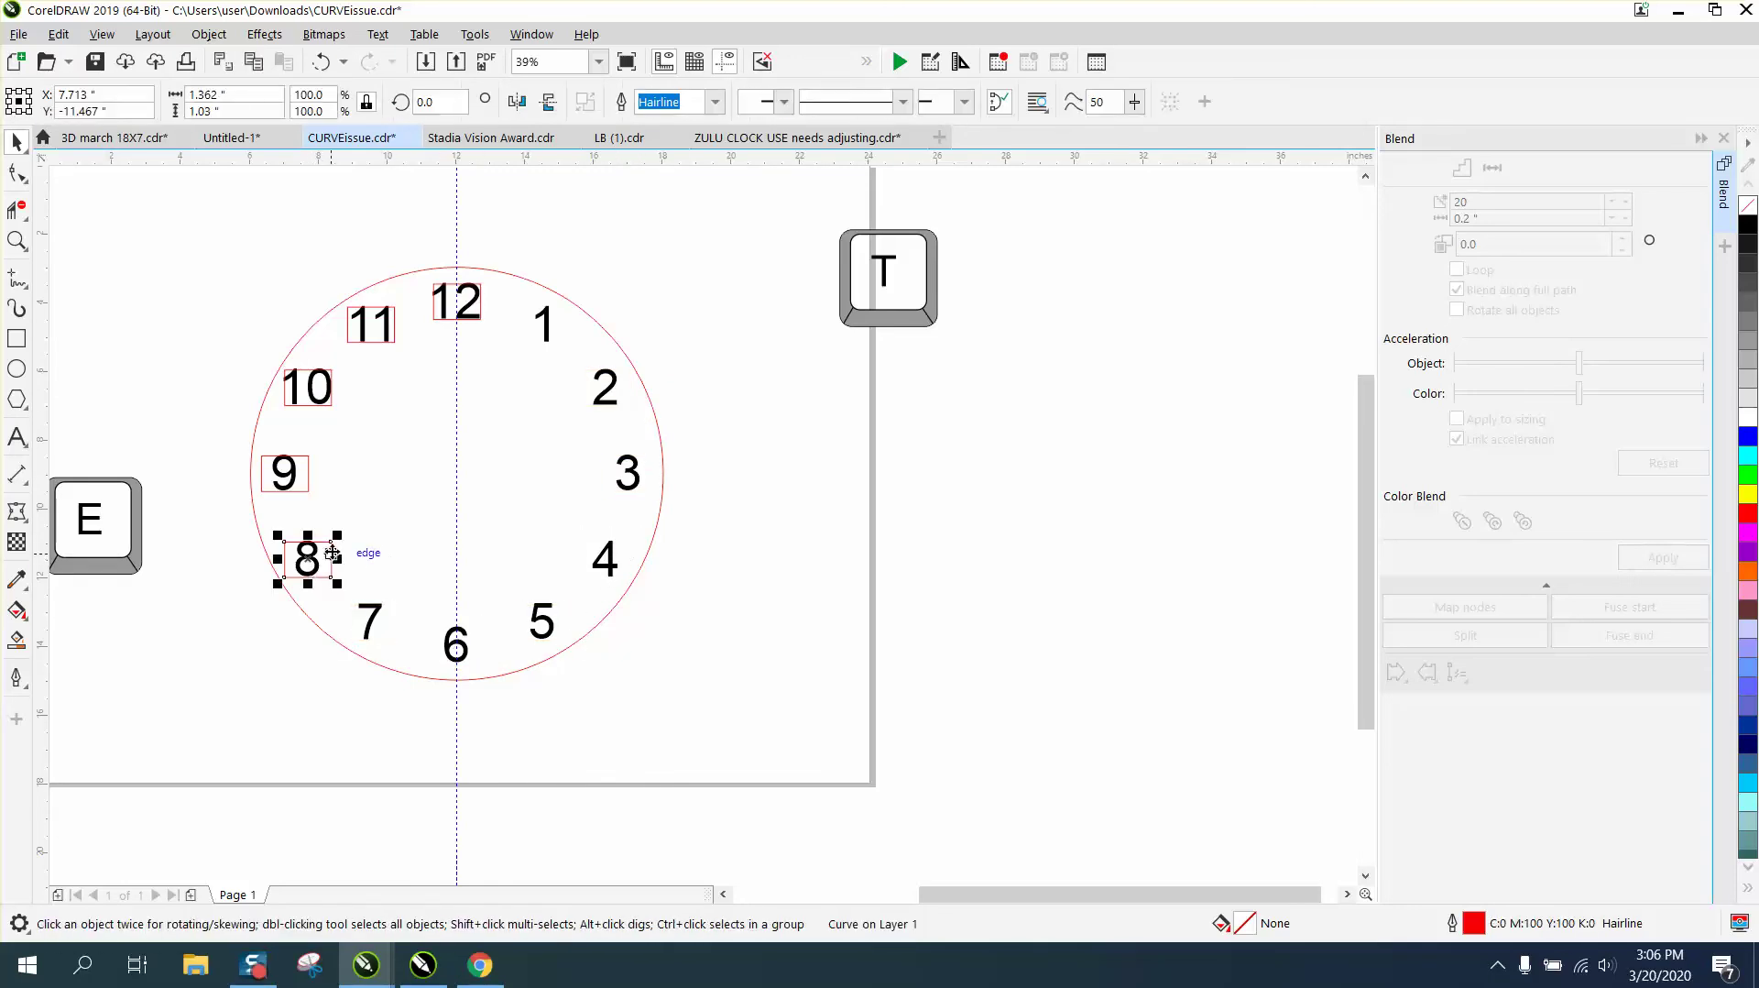
pyautogui.press('Delete')
pyautogui.click(302, 480)
pyautogui.press('Delete')
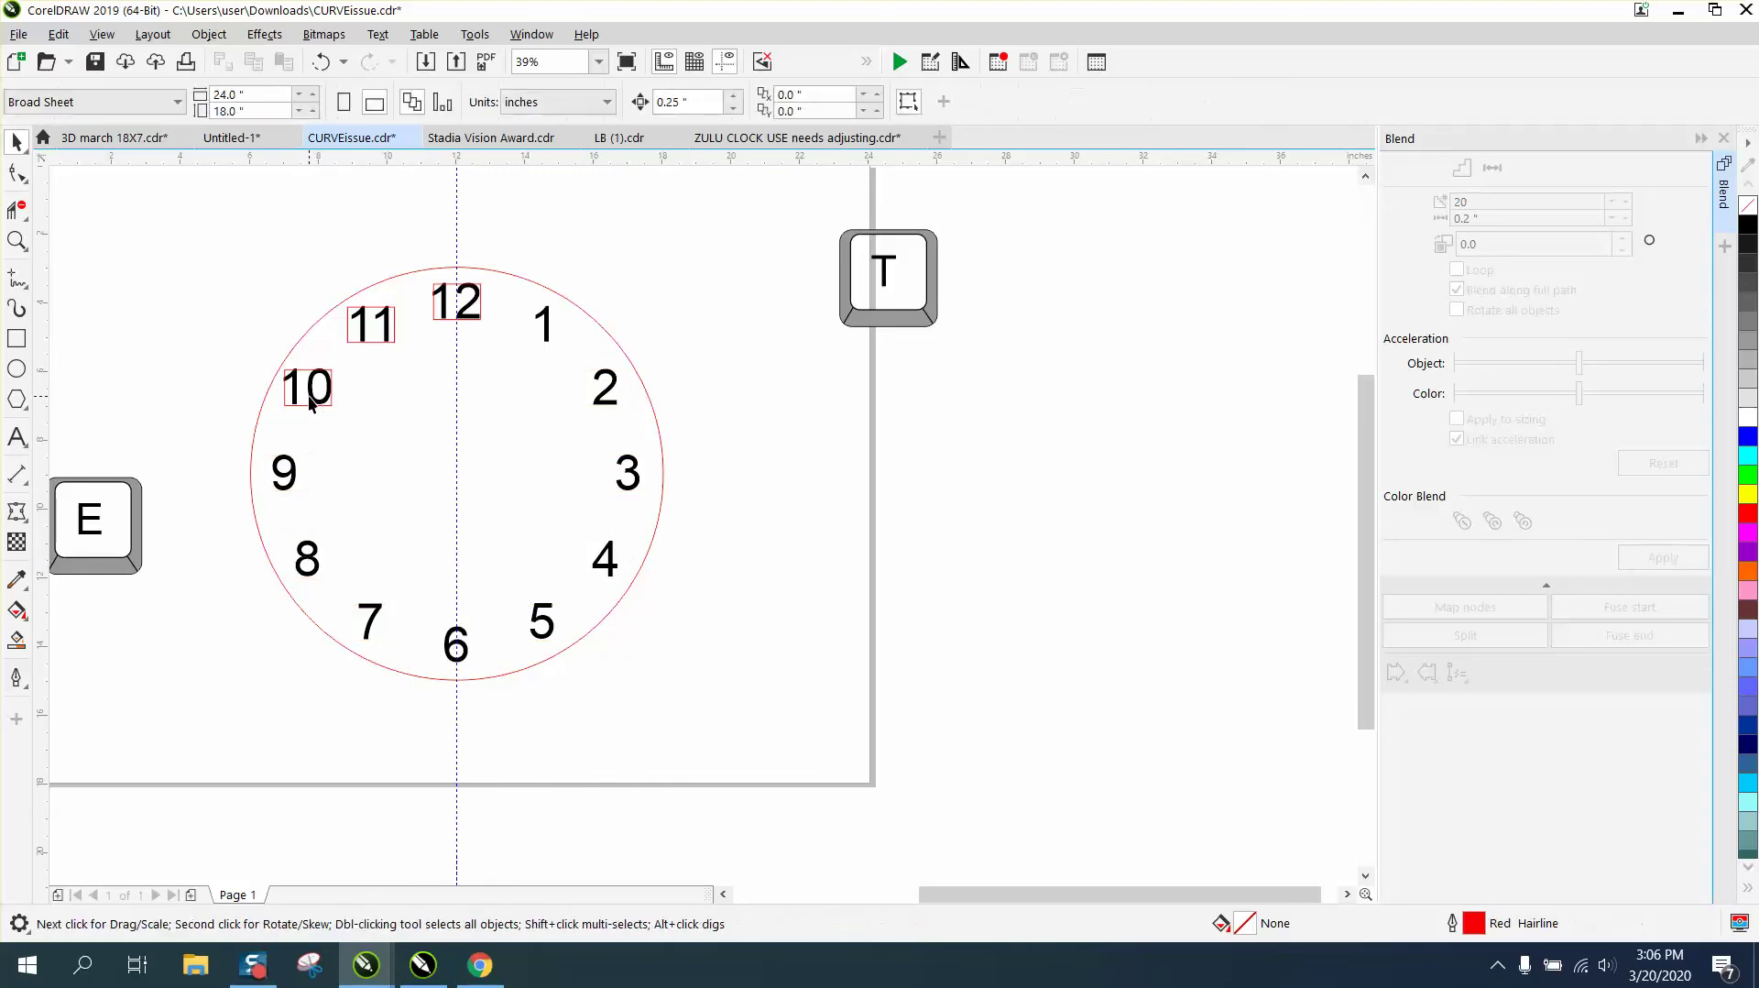
pyautogui.click(310, 403)
pyautogui.press('Delete')
pyautogui.click(372, 335)
pyautogui.press('Delete')
pyautogui.click(465, 309)
pyautogui.press('Delete')
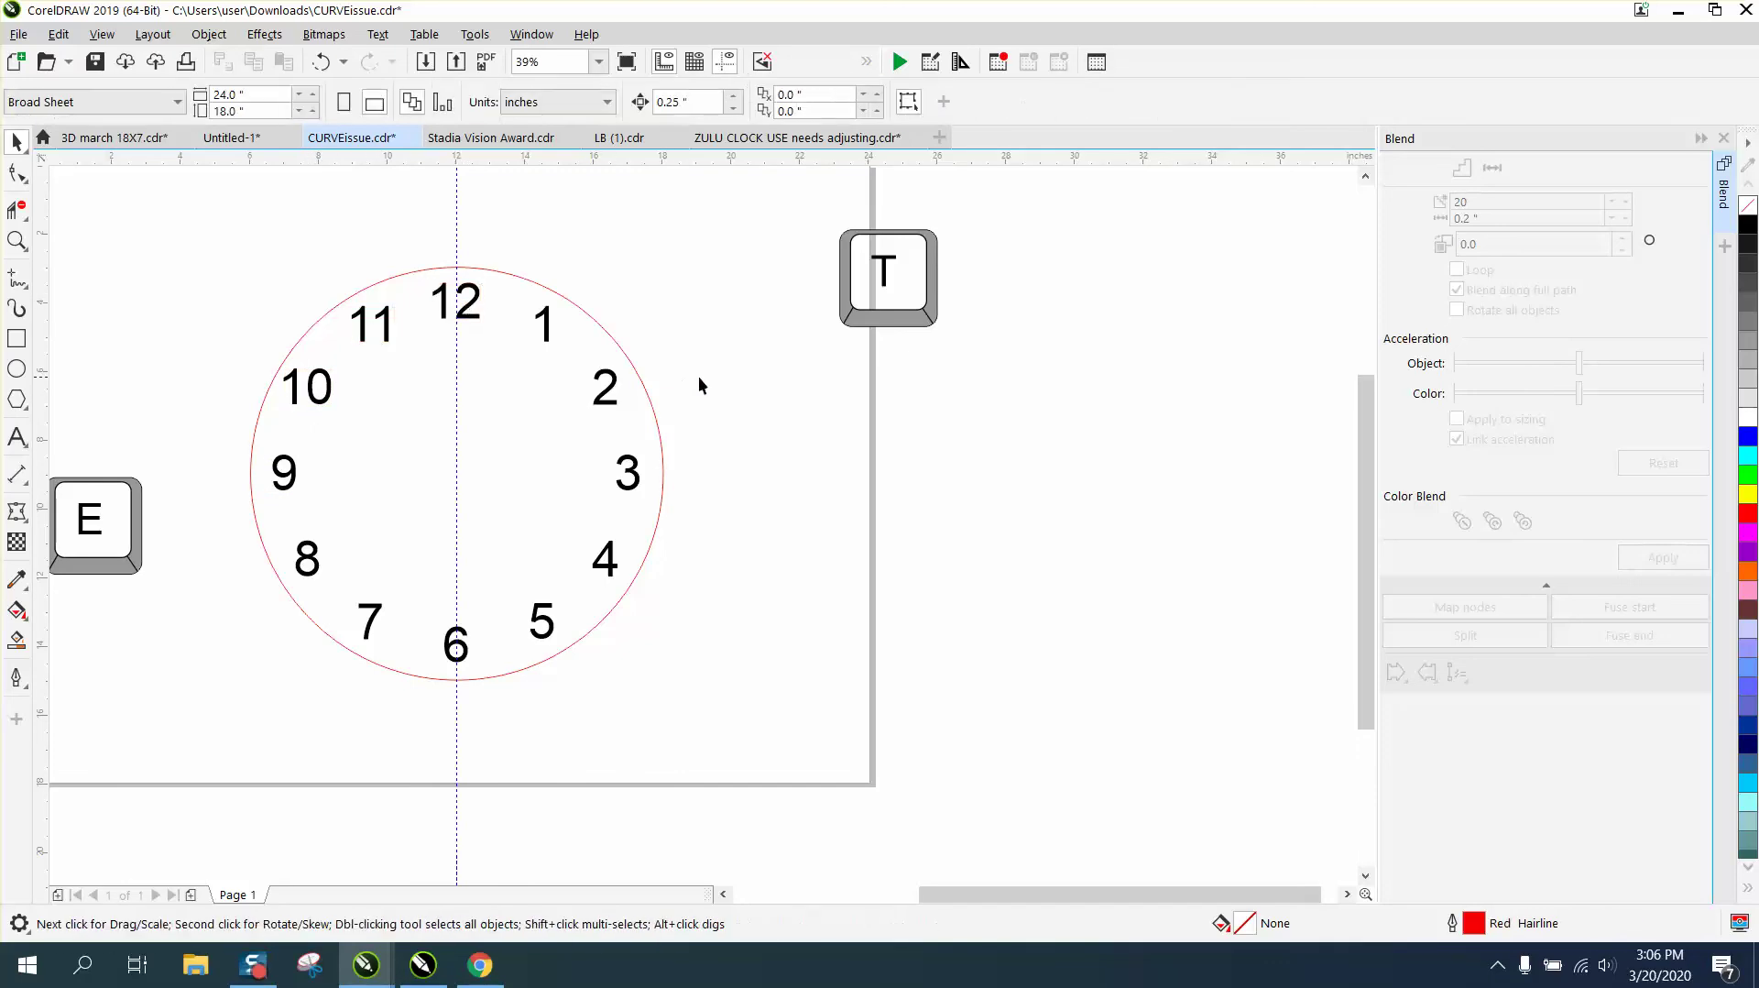
# Zoom in on the finished clock face and close the Blend docker.
pyautogui.scroll(-1, 756, 348)
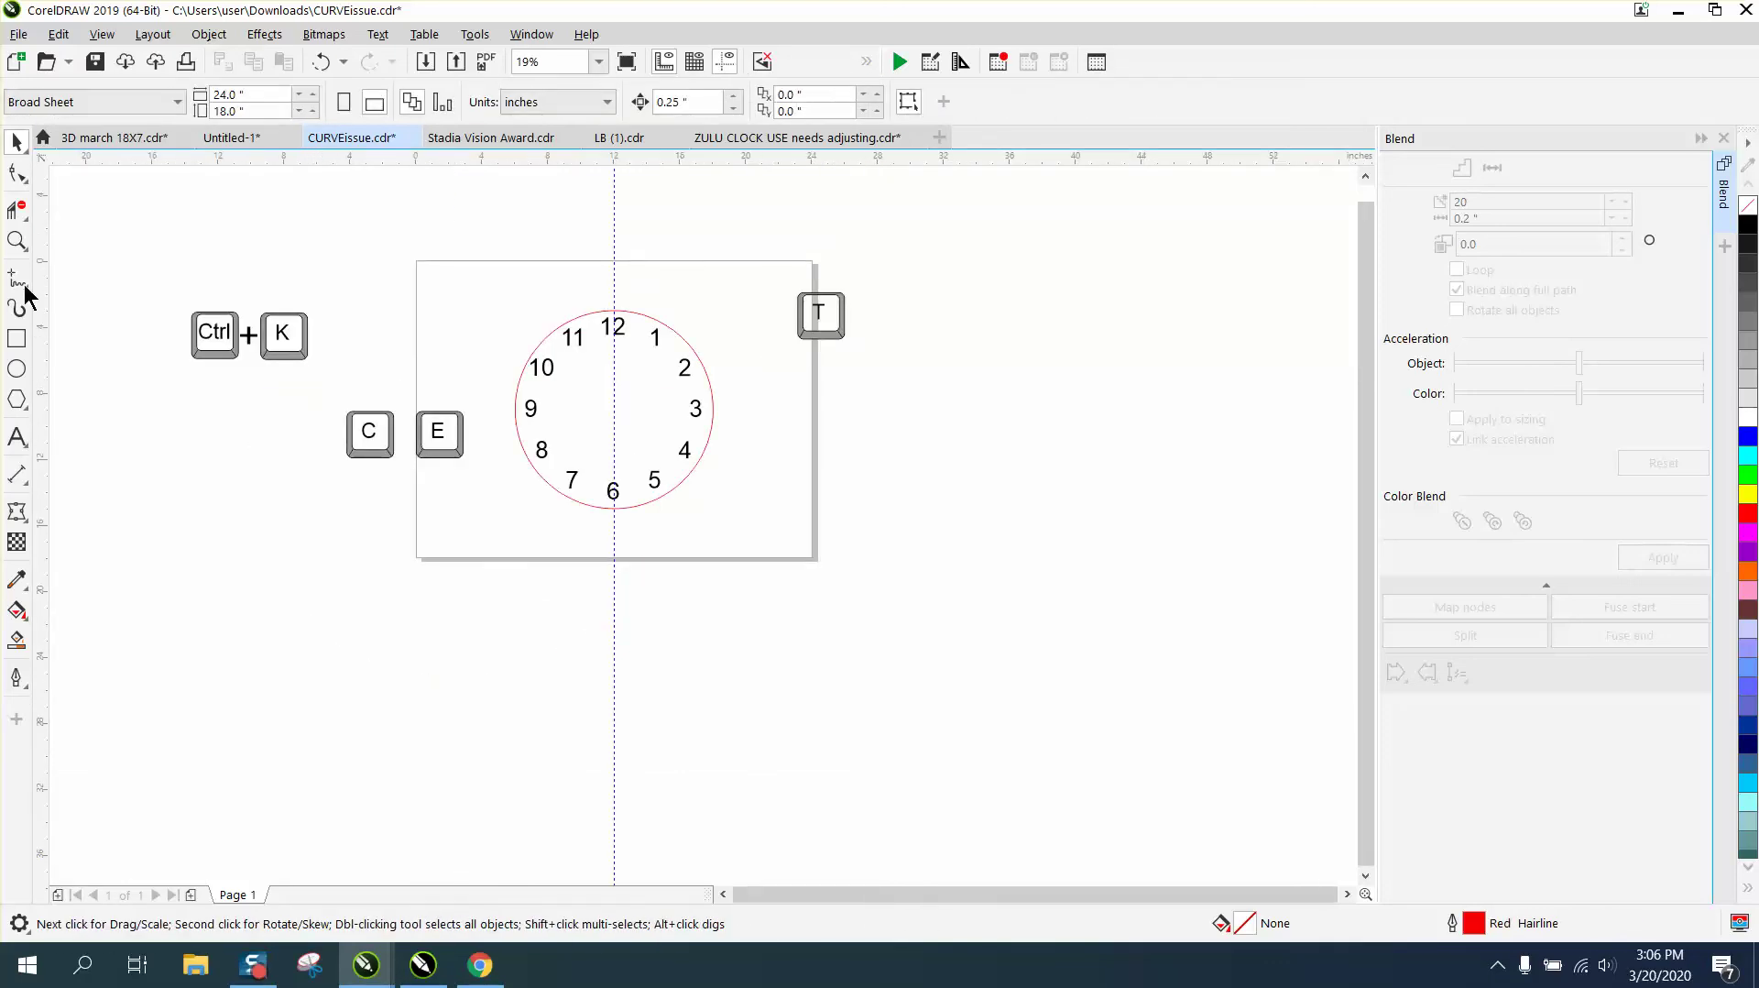
pyautogui.click(17, 241)
pyautogui.moveTo(493, 295); pyautogui.dragTo(817, 521)
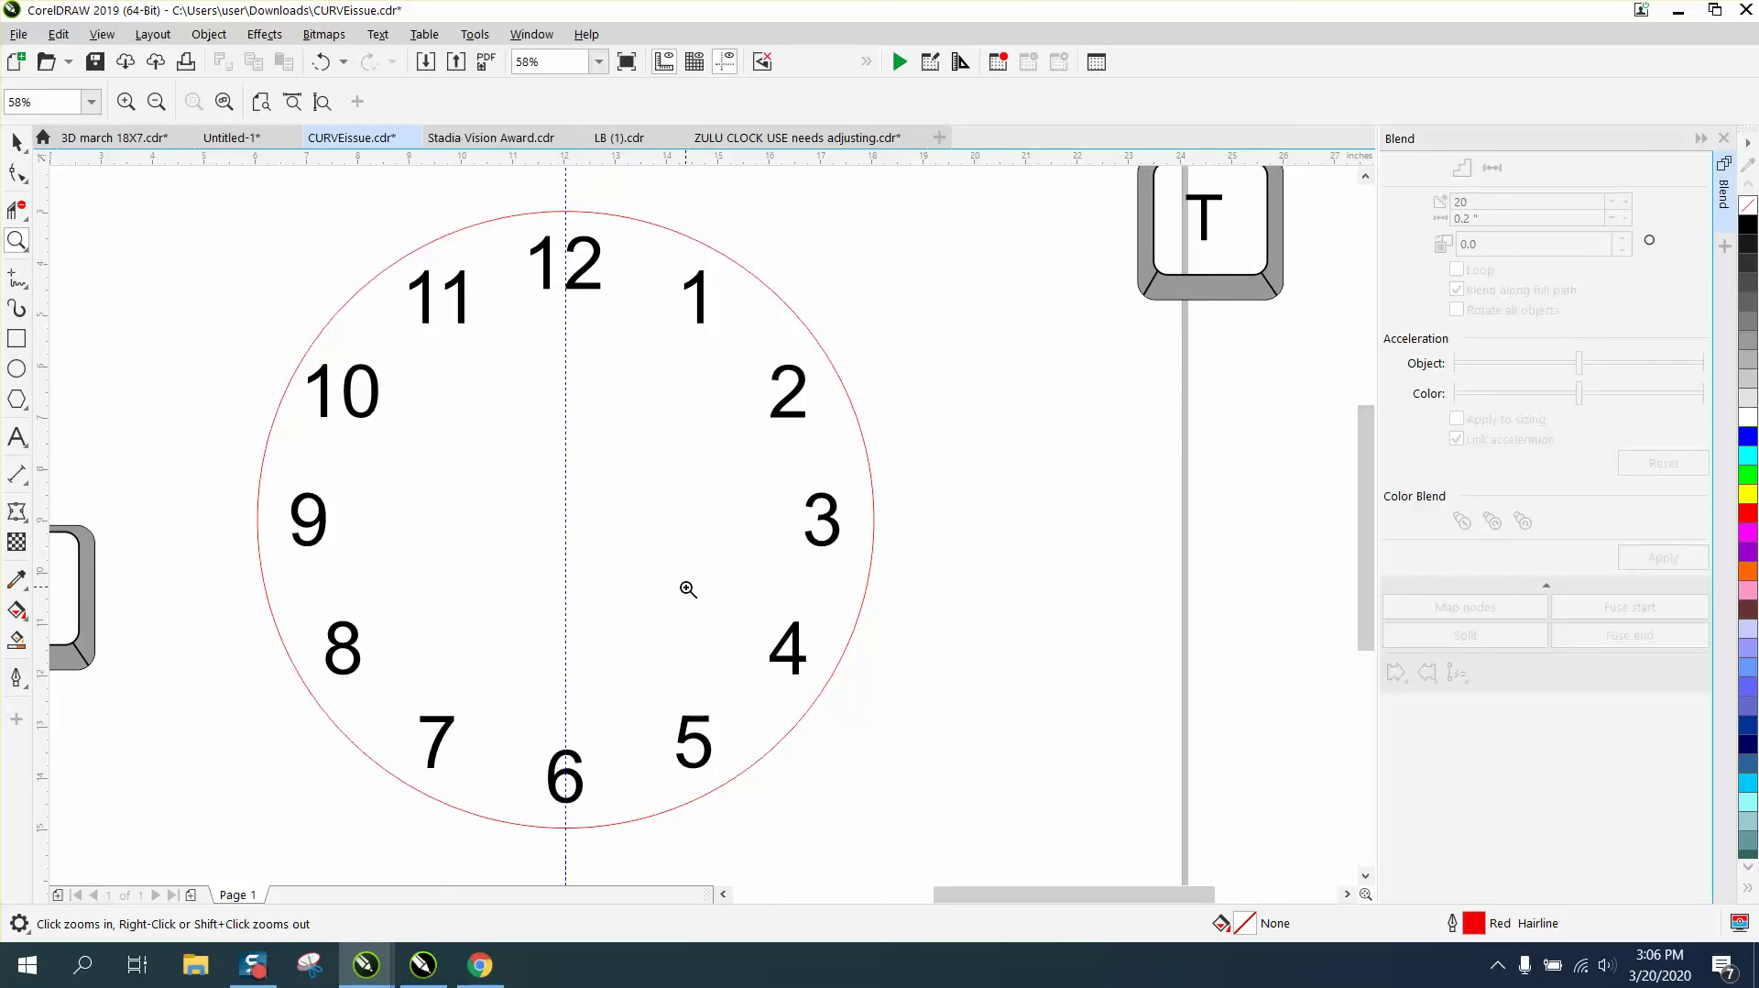
pyautogui.click(1723, 138)
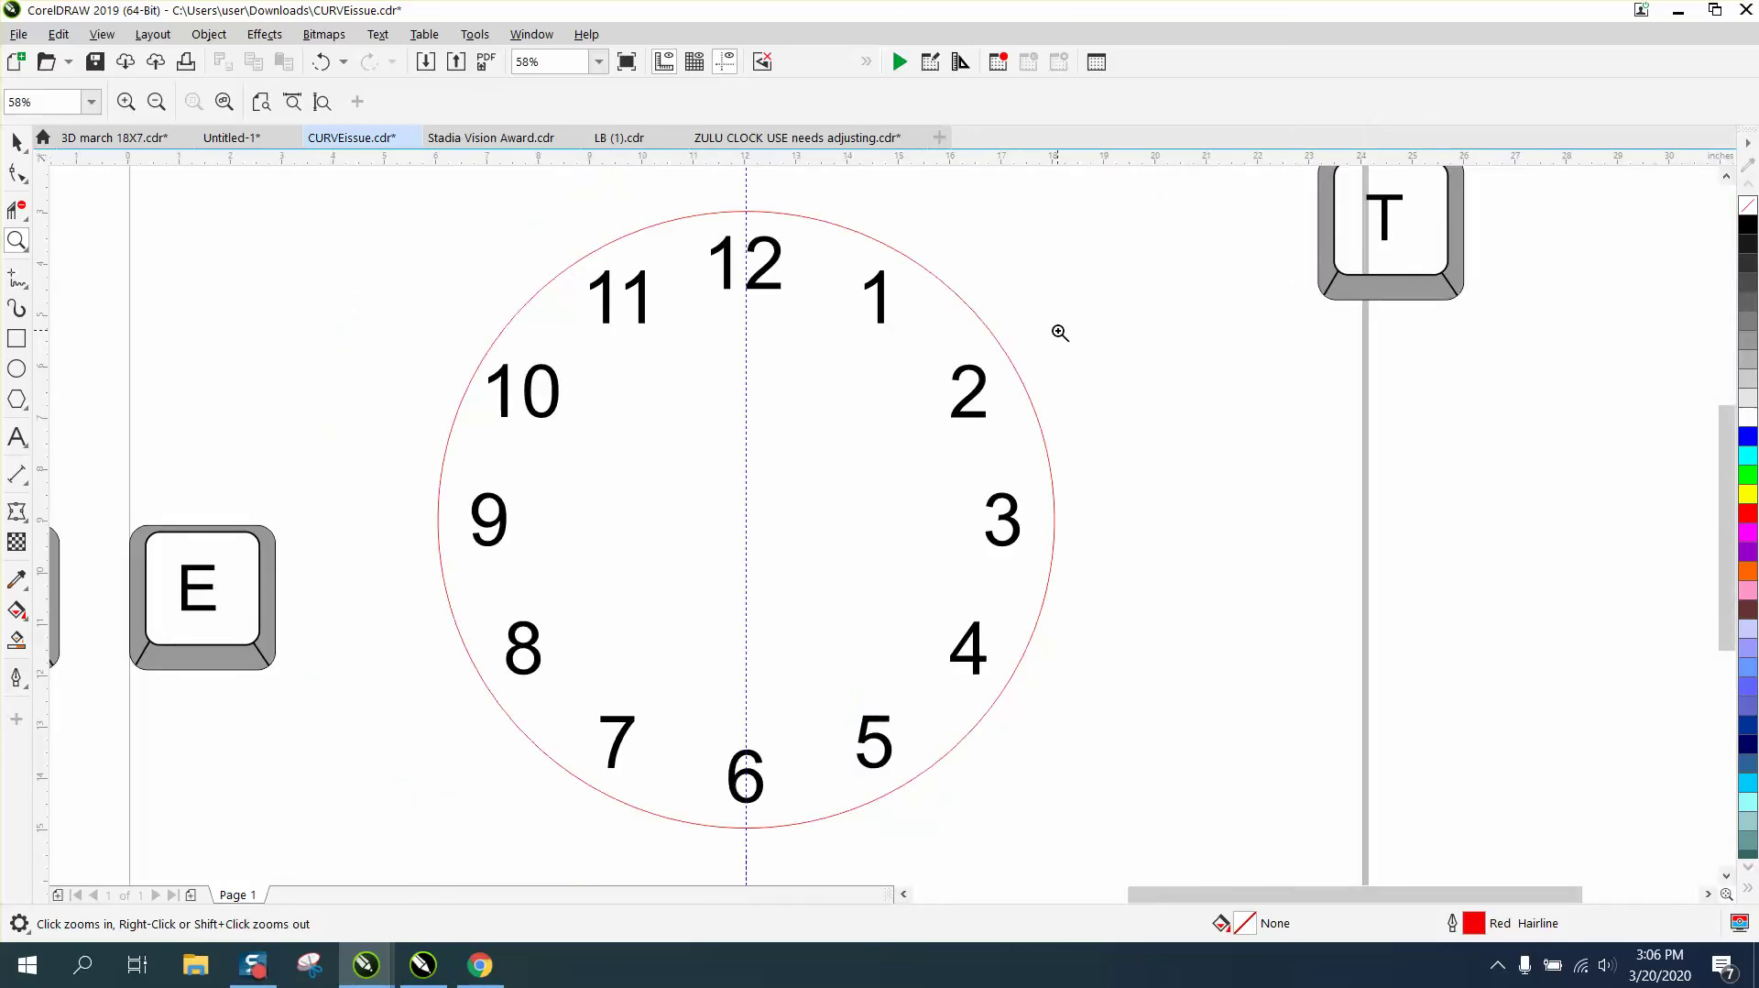